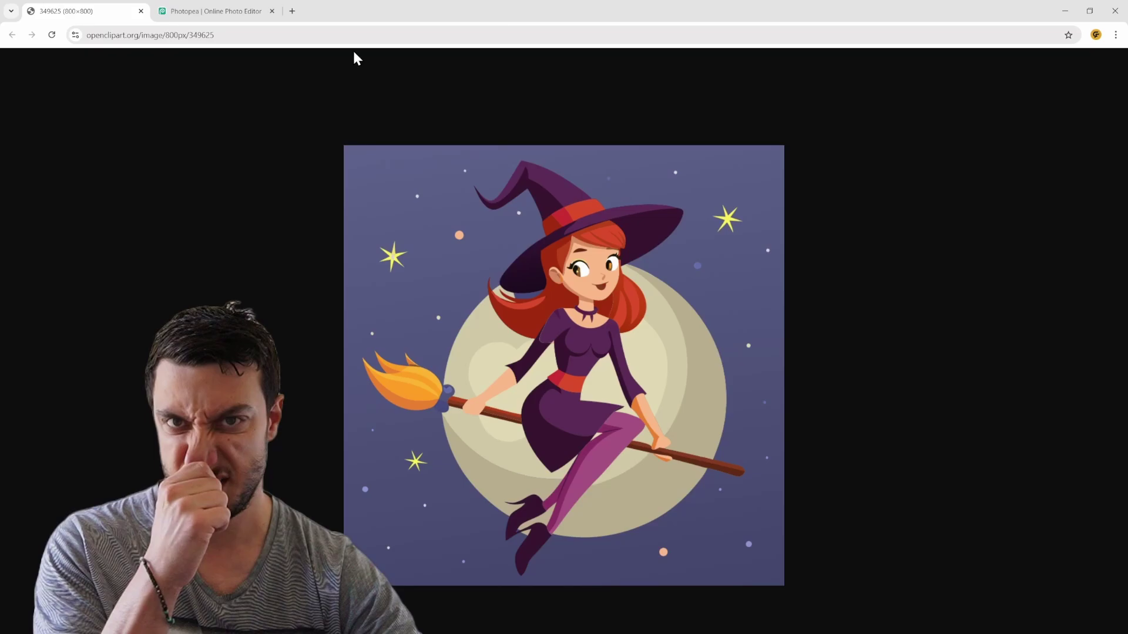
- Copy the Openclipart witch image to the clipboard and bring the Photopea start page forward
{"action": "left_click", "coordinate": [202, 10]}
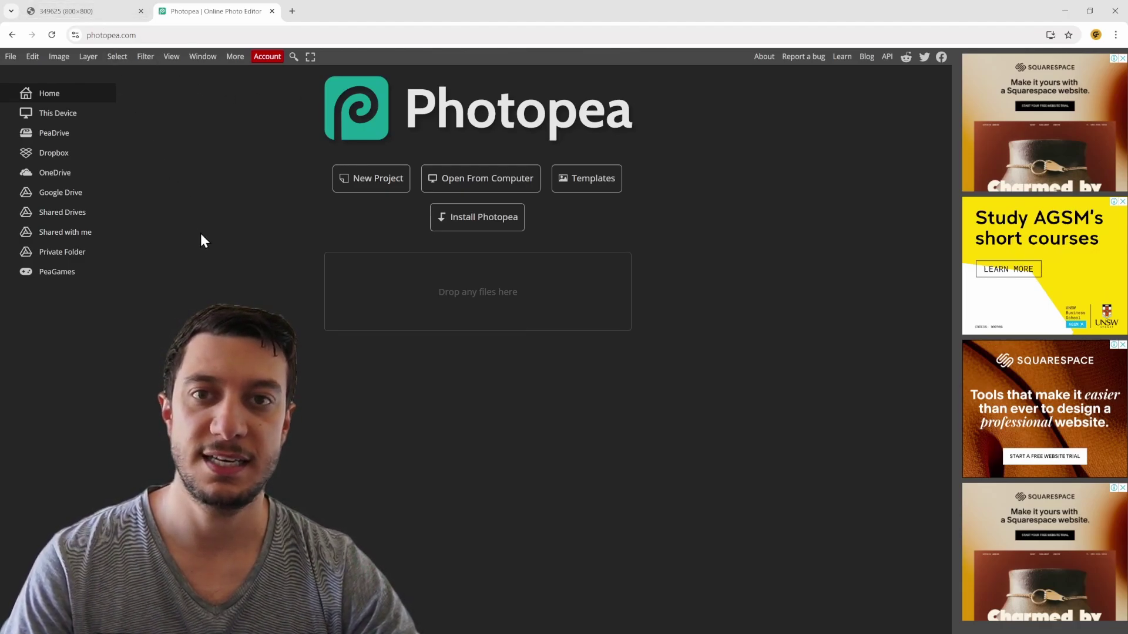
{"action": "left_click", "coordinate": [87, 16]}
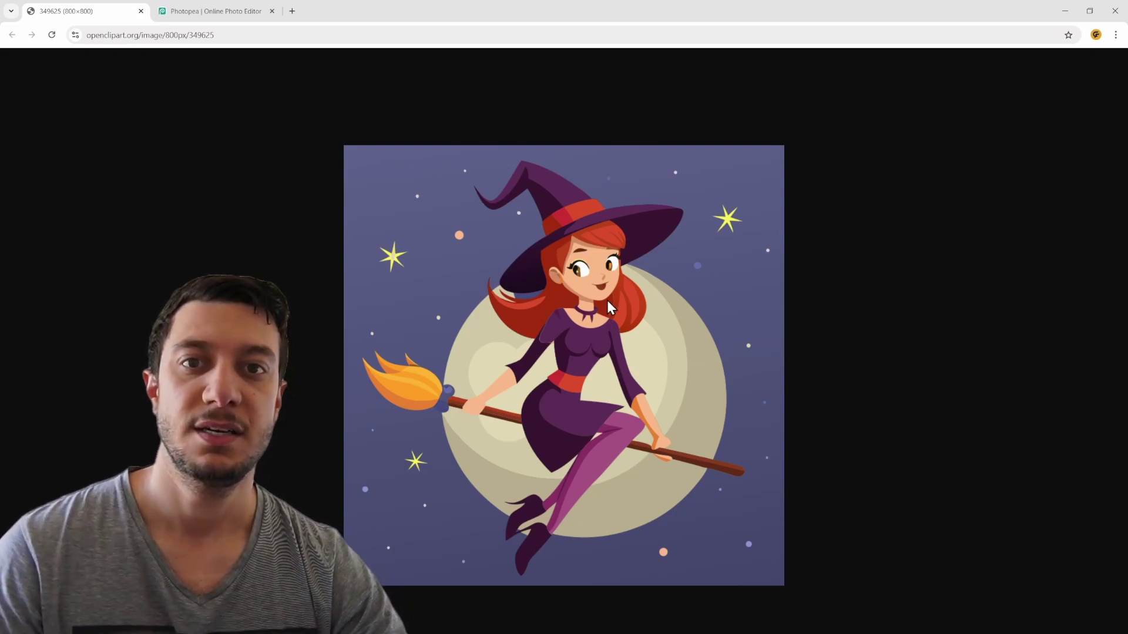
{"action": "right_click", "coordinate": [546, 220]}
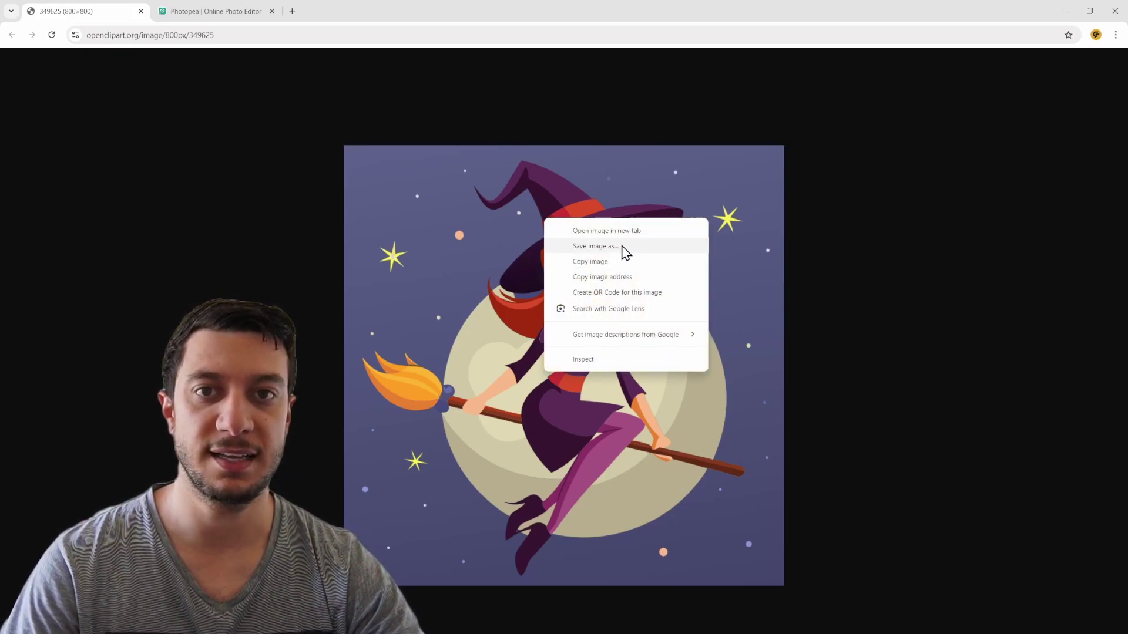
{"action": "left_click", "coordinate": [623, 262]}
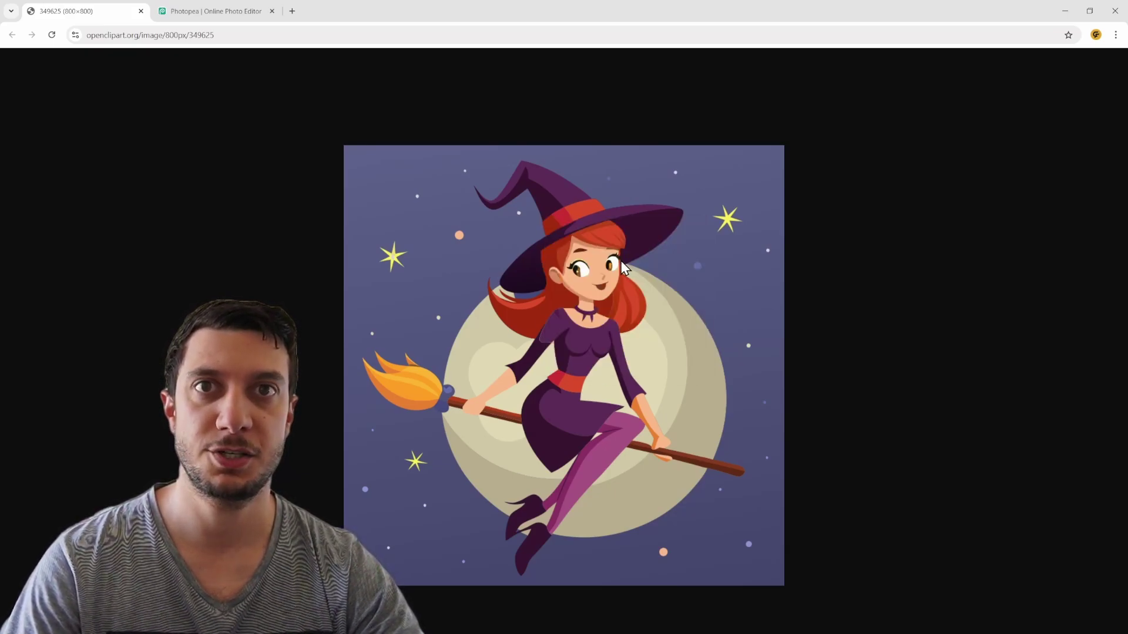
{"action": "left_click", "coordinate": [223, 20]}
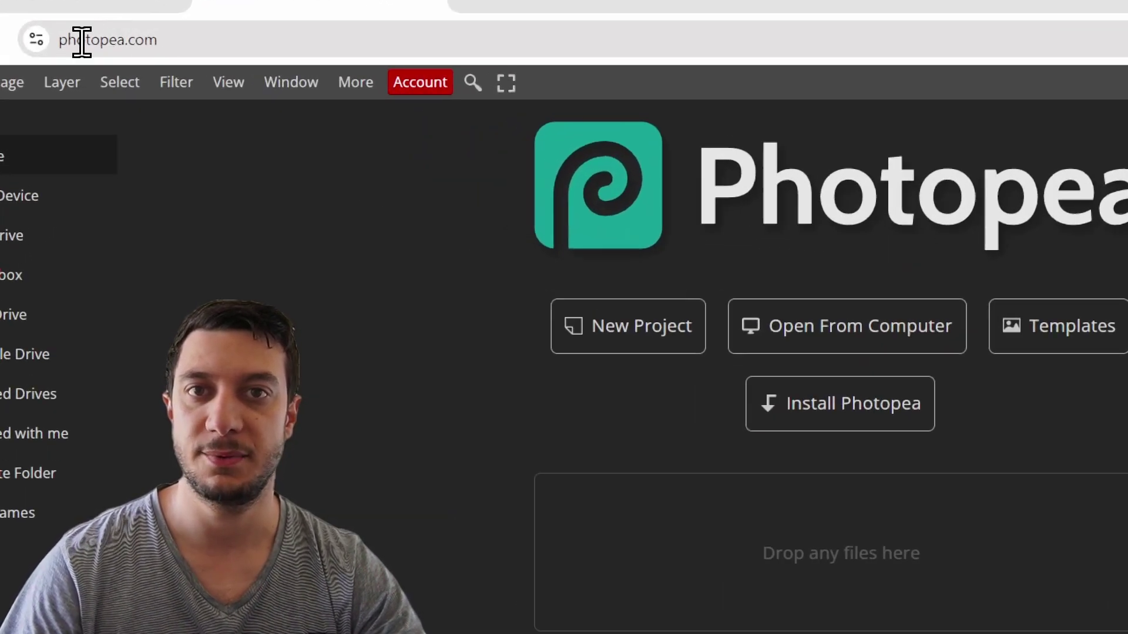
{"action": "left_click", "coordinate": [59, 39]}
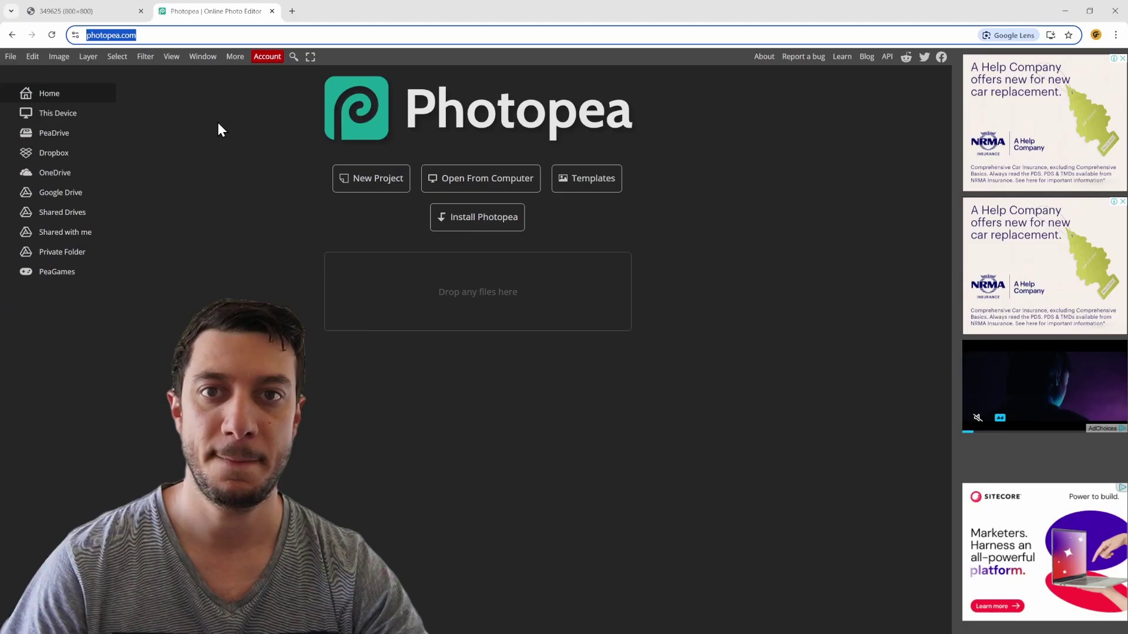
- Start a new project named Witch at 800×800 px, matching the clipart's size
{"action": "left_click", "coordinate": [375, 181]}
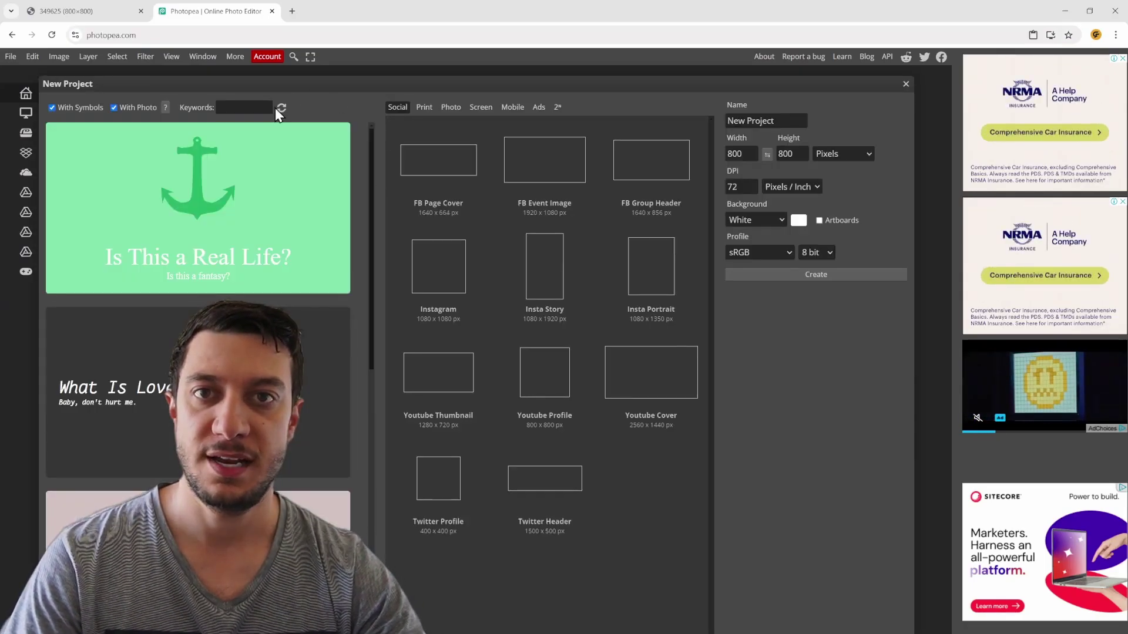
{"action": "triple_click", "coordinate": [801, 125]}
{"action": "type", "text": "Witc"}
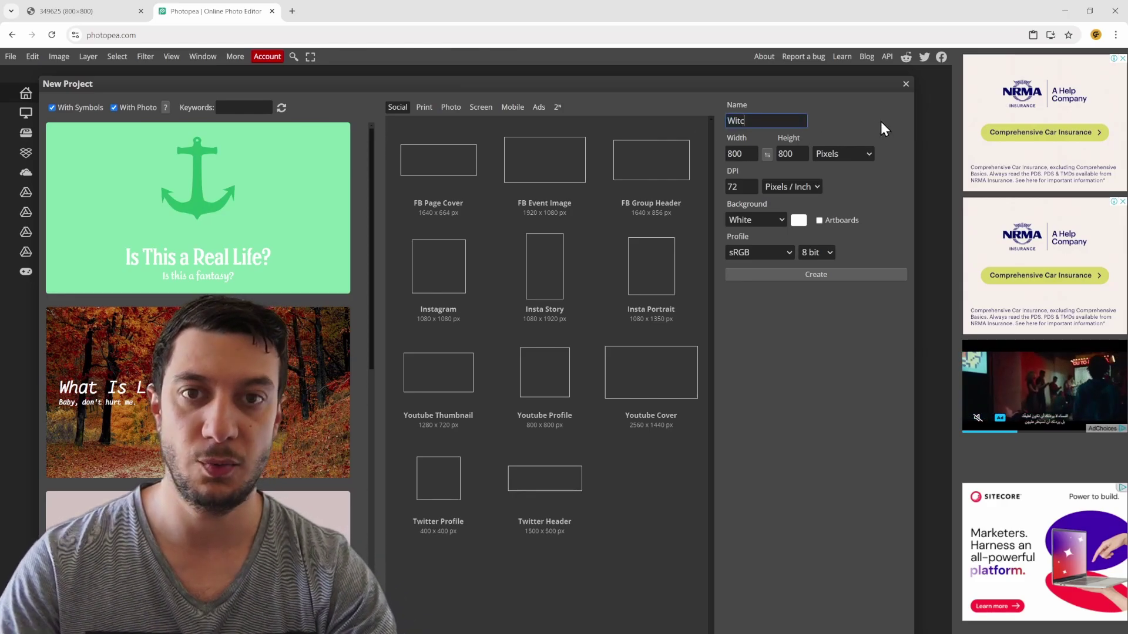
{"action": "type", "text": "h"}
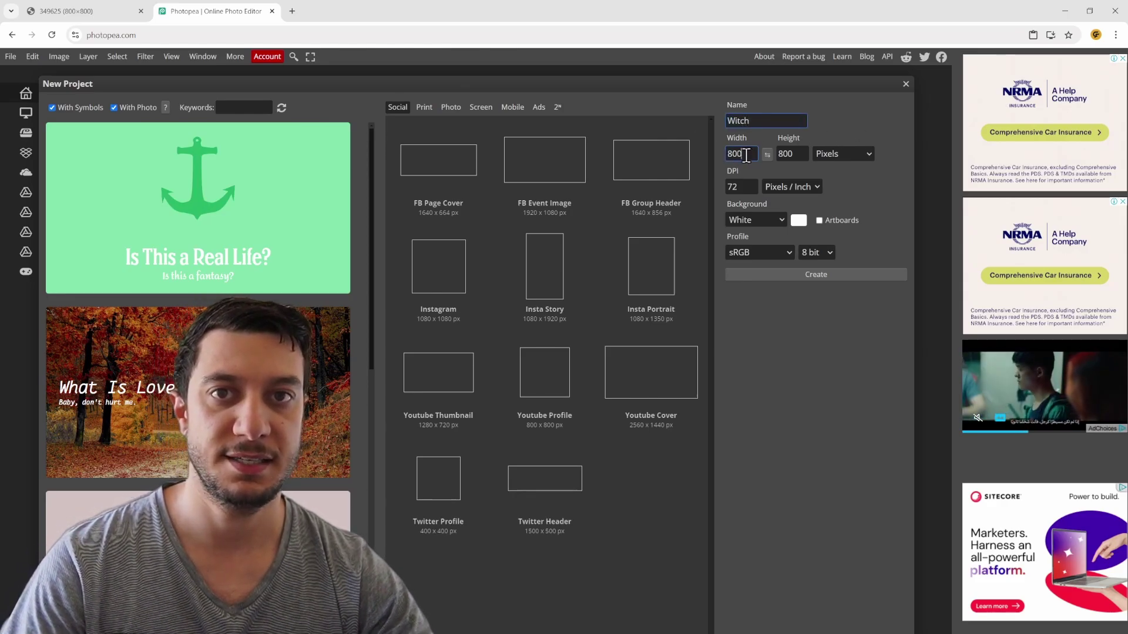
{"action": "left_click", "coordinate": [746, 155]}
{"action": "key", "text": "Tab"}
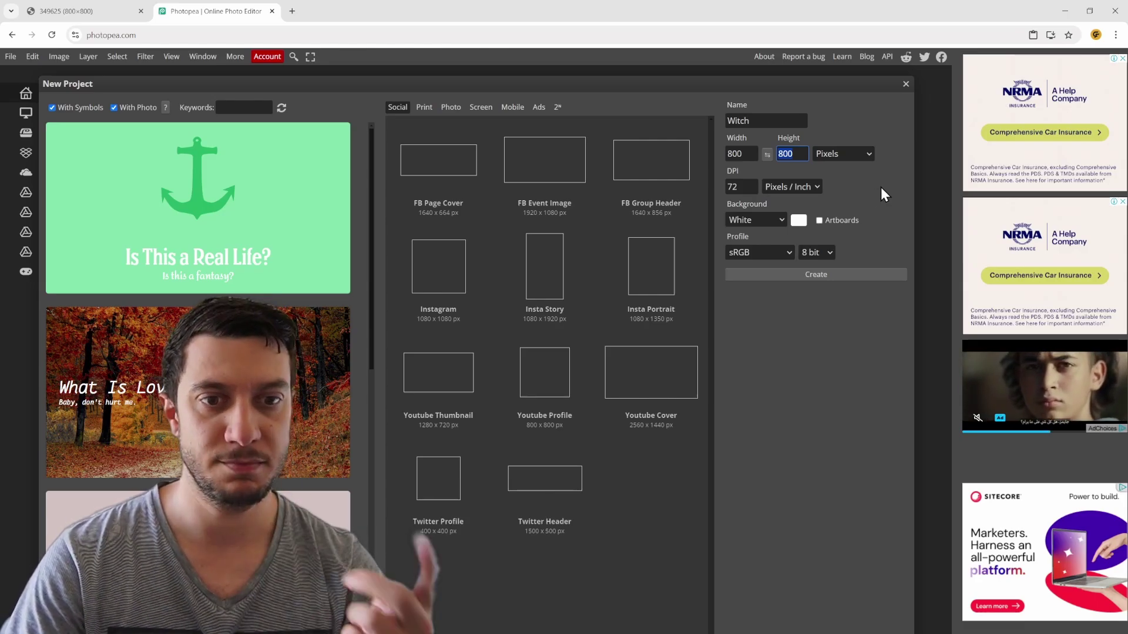
{"action": "left_click", "coordinate": [73, 11]}
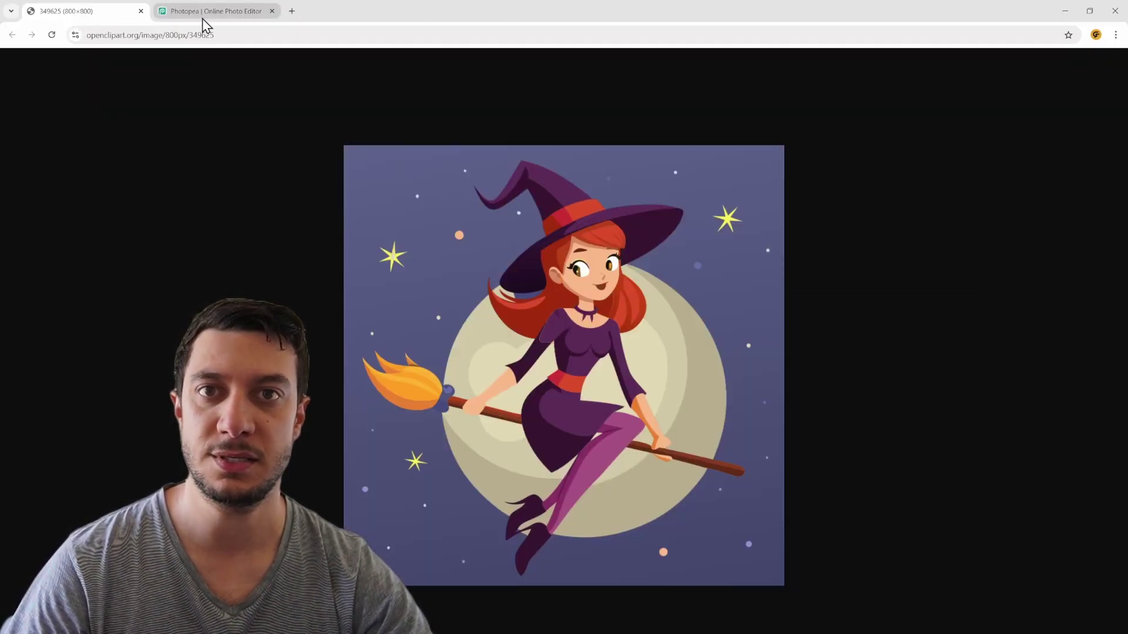
{"action": "left_click", "coordinate": [202, 19]}
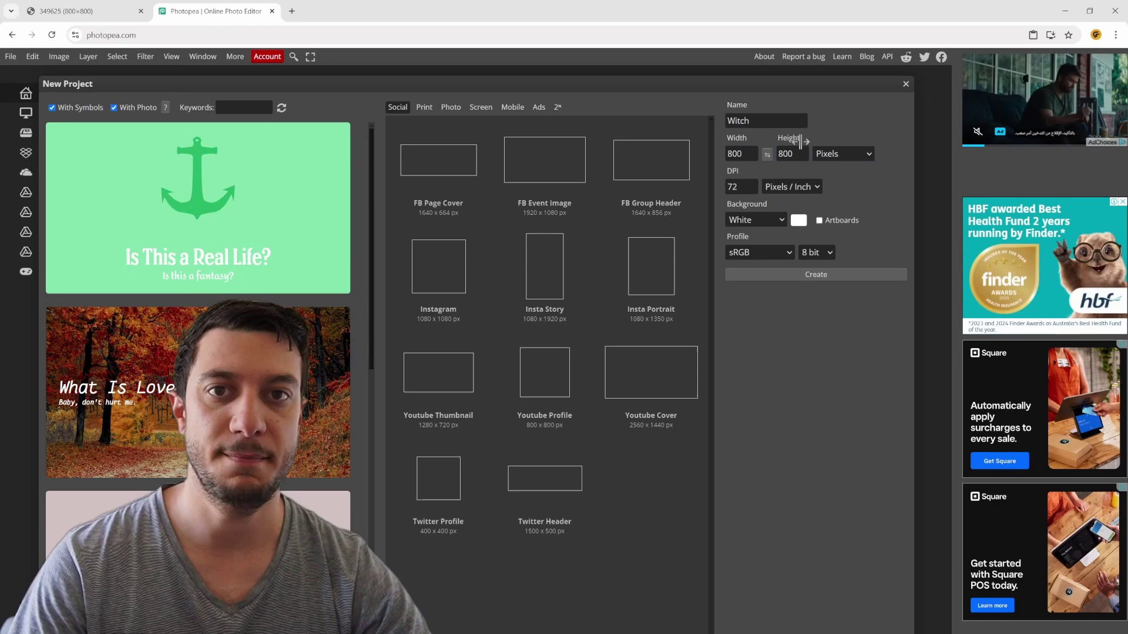
- Set the resolution to 300 DPI with a Black background and create the document
{"action": "left_click", "coordinate": [745, 187]}
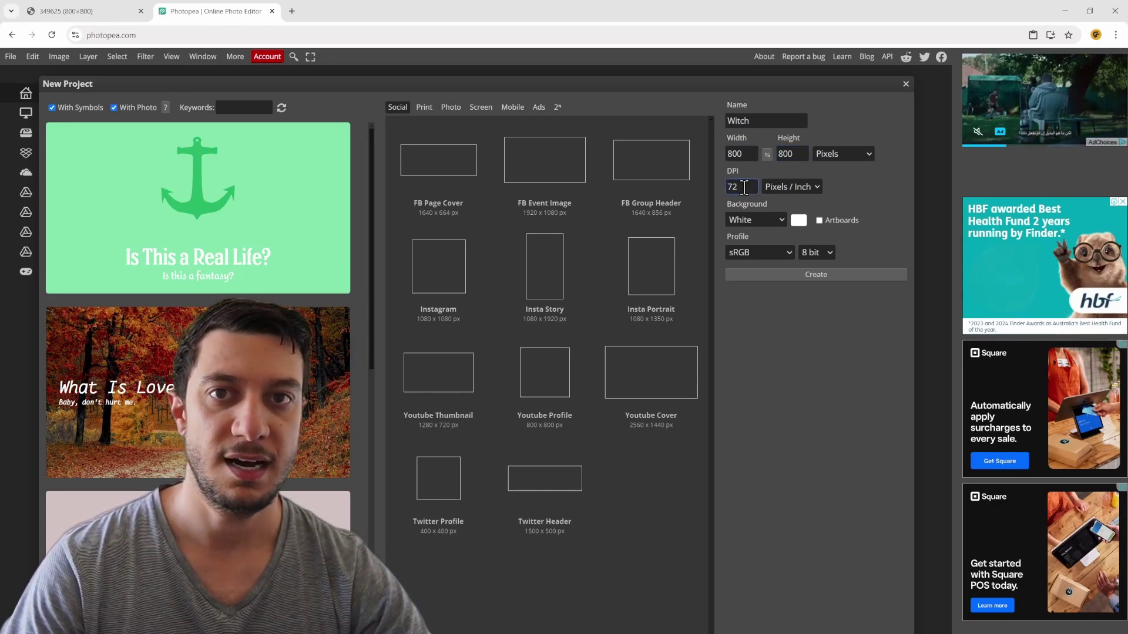
{"action": "type", "text": "30"}
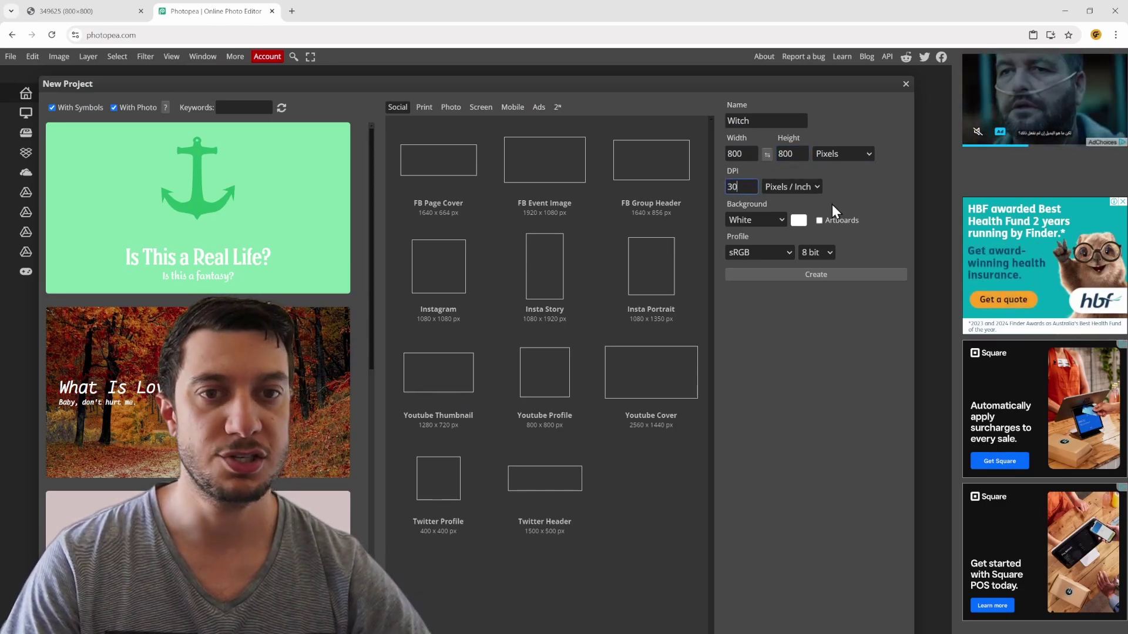
{"action": "type", "text": "0"}
{"action": "left_click", "coordinate": [864, 188]}
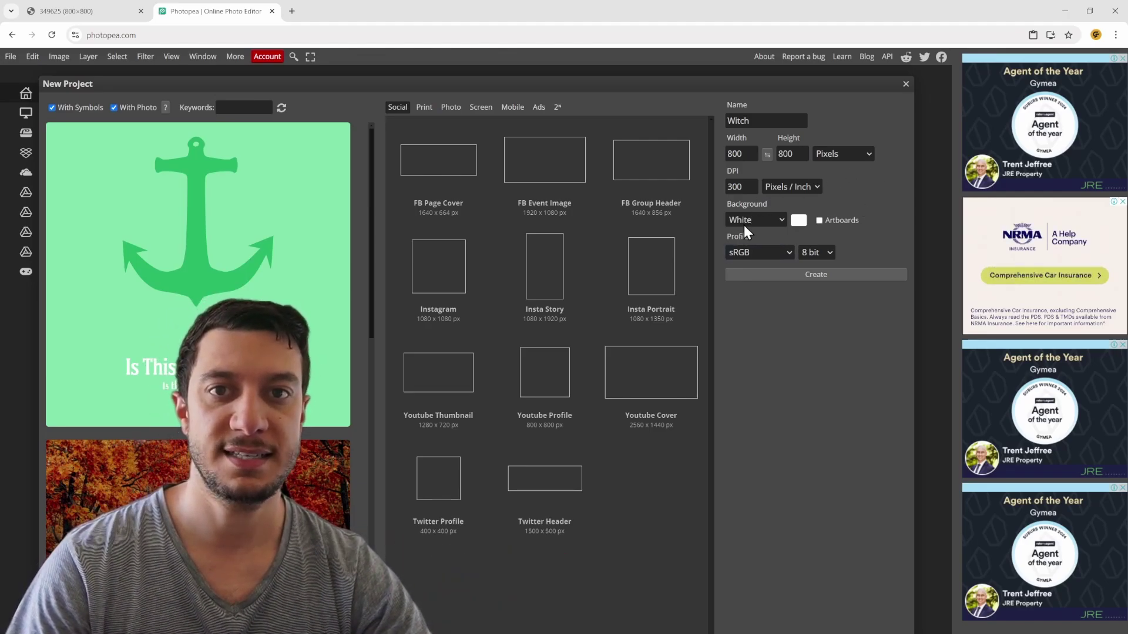
{"action": "left_click", "coordinate": [779, 220]}
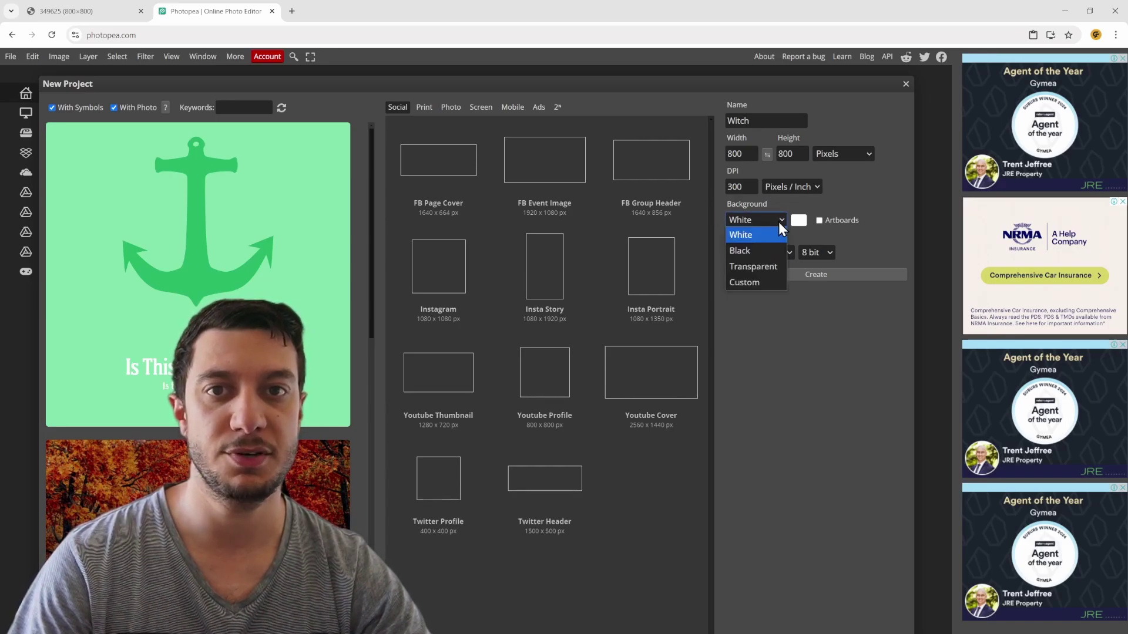
{"action": "left_click", "coordinate": [751, 249]}
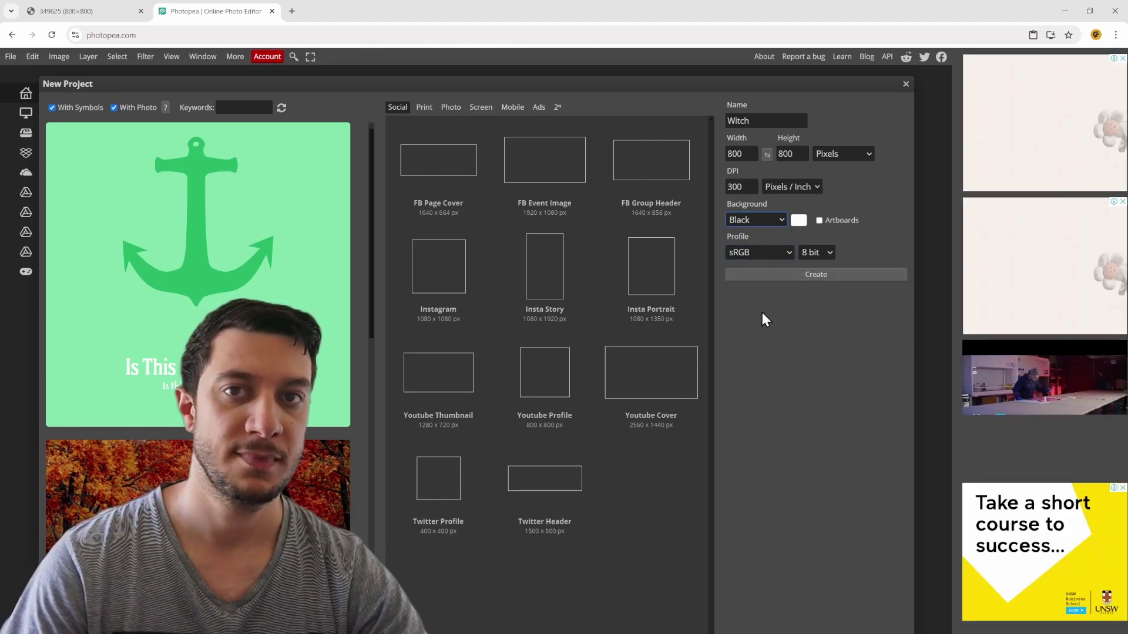
{"action": "left_click", "coordinate": [843, 276]}
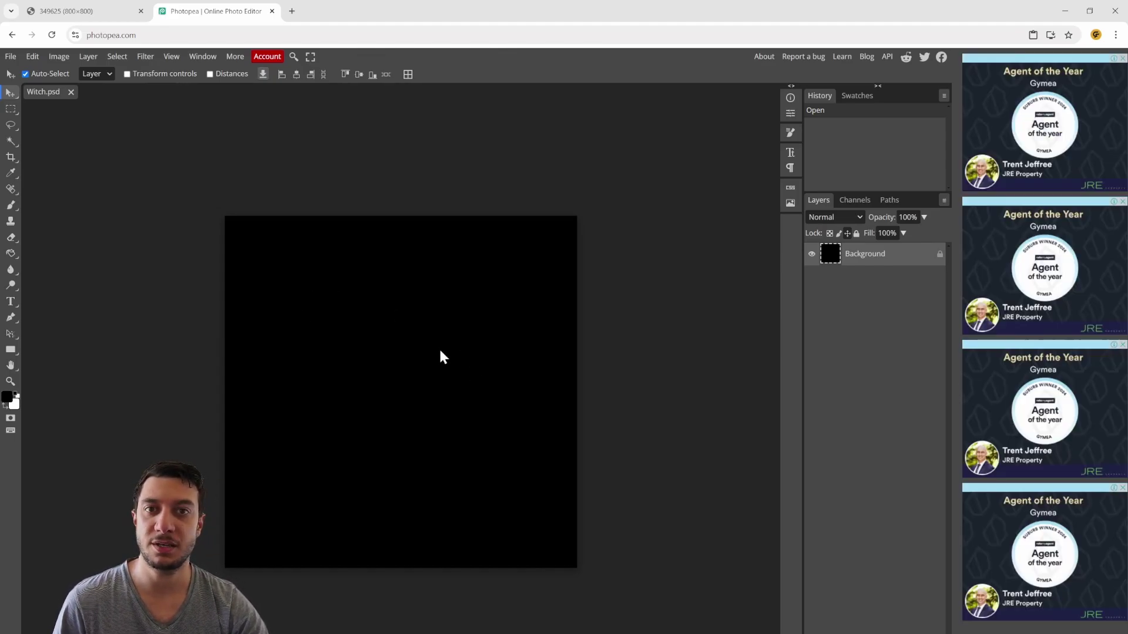
- Paste the copied witch clipart into Witch.psd as Layer 1 via Edit > Paste
{"action": "left_click", "coordinate": [34, 57]}
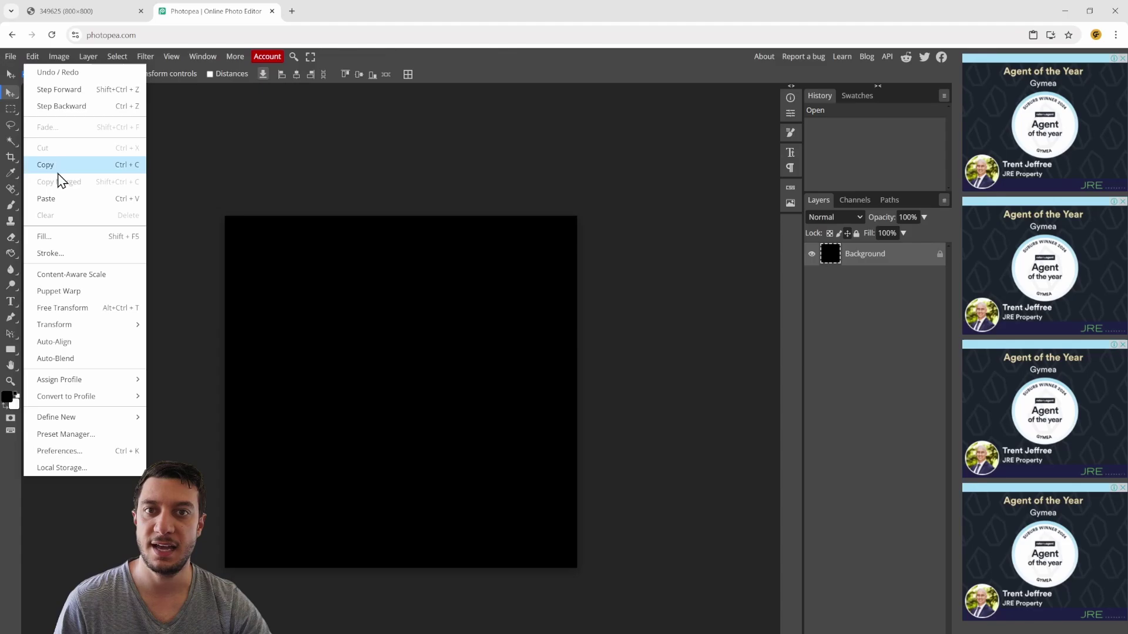
{"action": "left_click", "coordinate": [67, 202]}
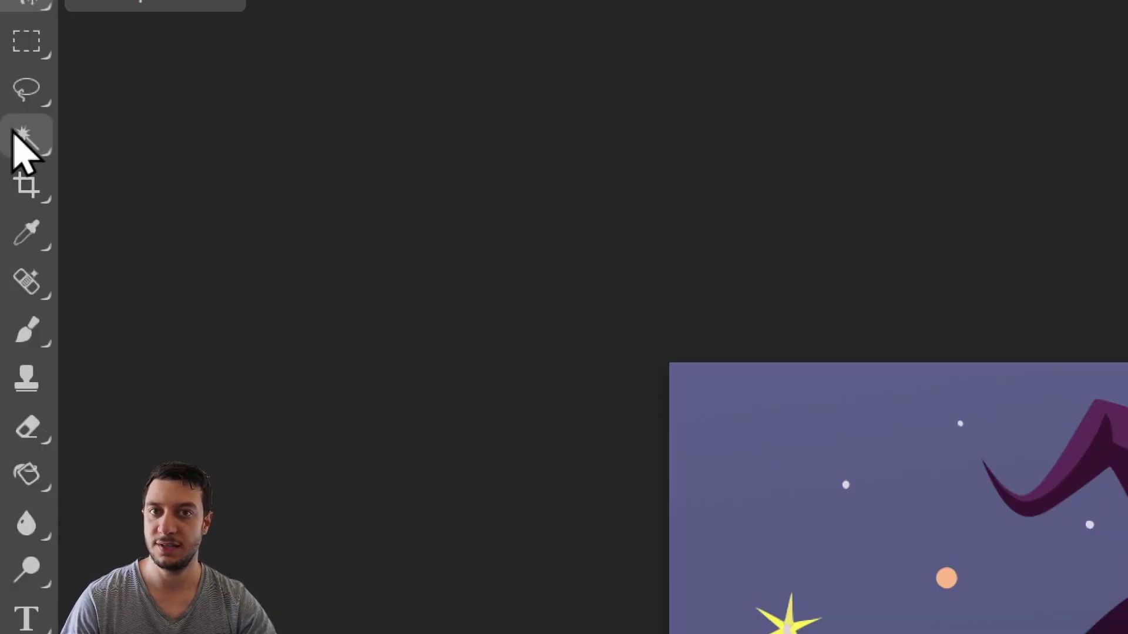
- With the Magic Wand, delete the purple sky and the purple ground below the broom
{"action": "left_click", "coordinate": [9, 144]}
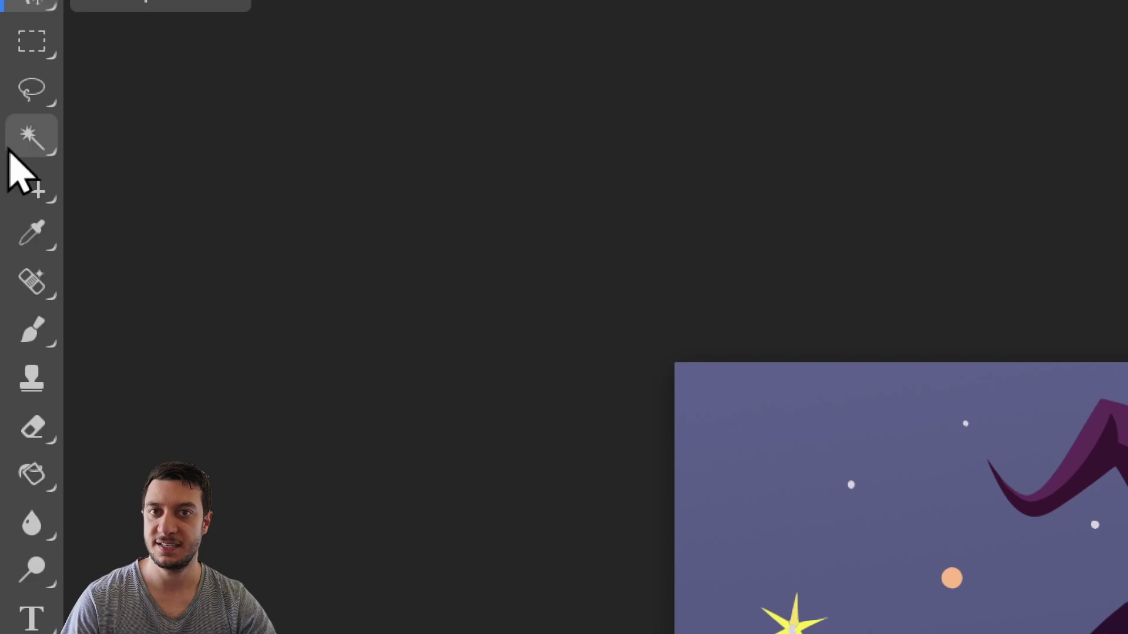
{"action": "right_click", "coordinate": [32, 136]}
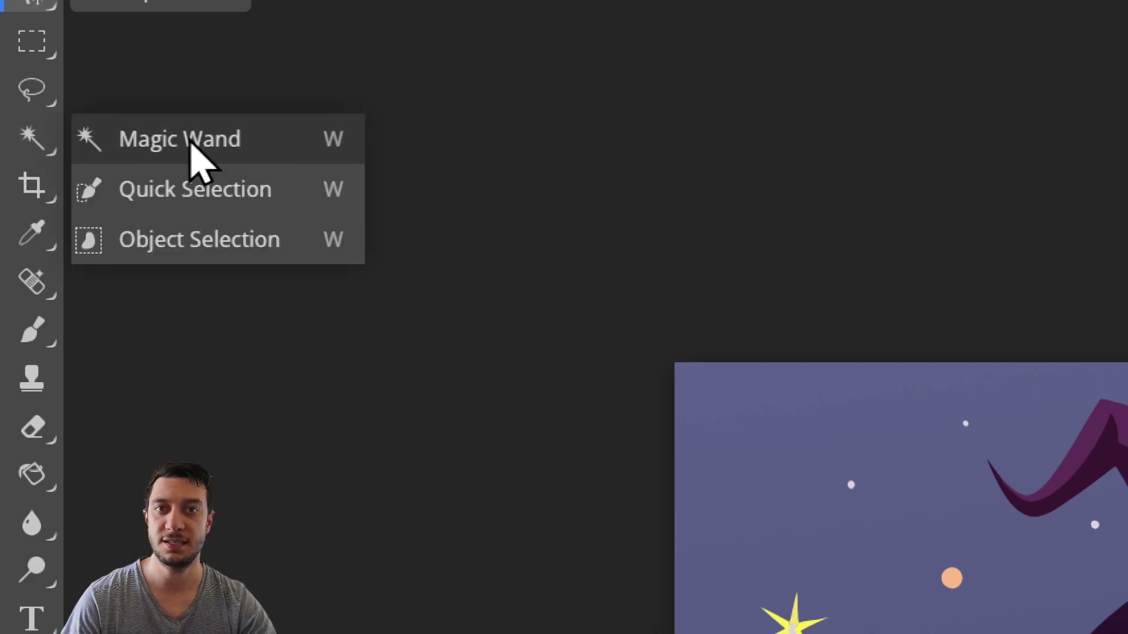
{"action": "left_click", "coordinate": [261, 139]}
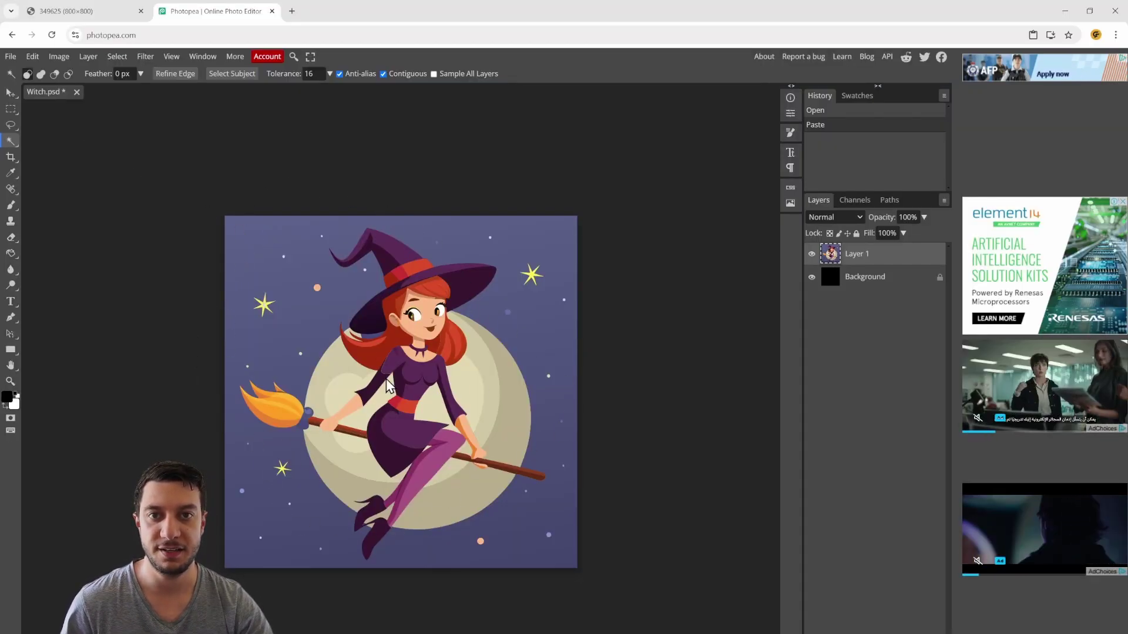
{"action": "left_click", "coordinate": [252, 238]}
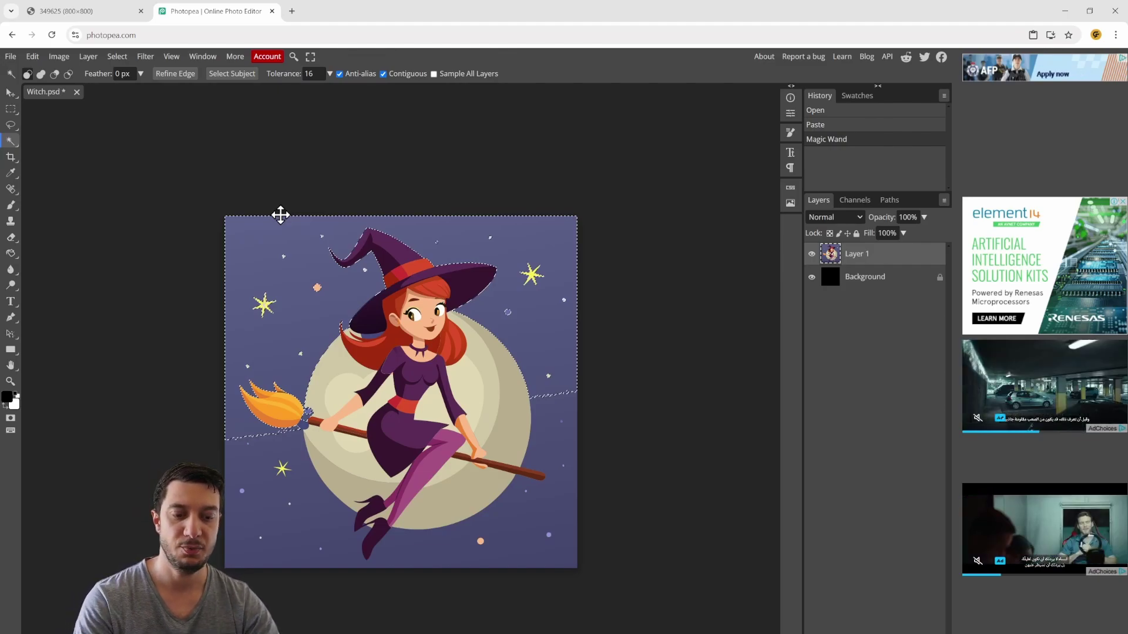
{"action": "key", "text": "Delete"}
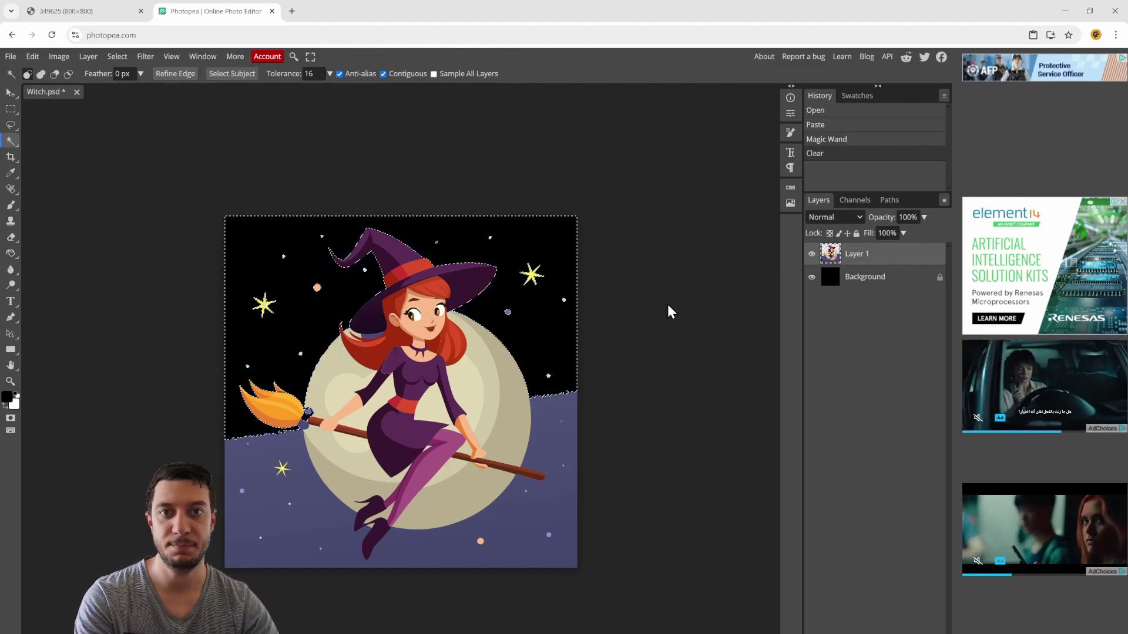
{"action": "left_click", "coordinate": [566, 441]}
{"action": "key", "text": "Delete"}
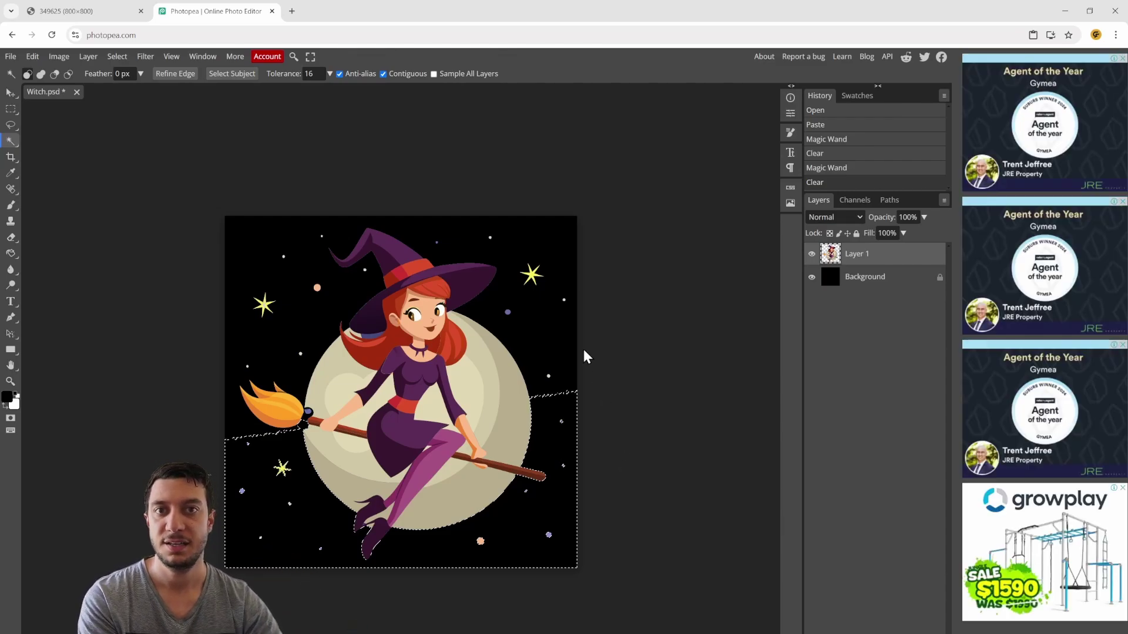
- Undo the earlier clearing, try selecting the background at tolerance 108, then deselect
{"action": "left_click", "coordinate": [309, 72]}
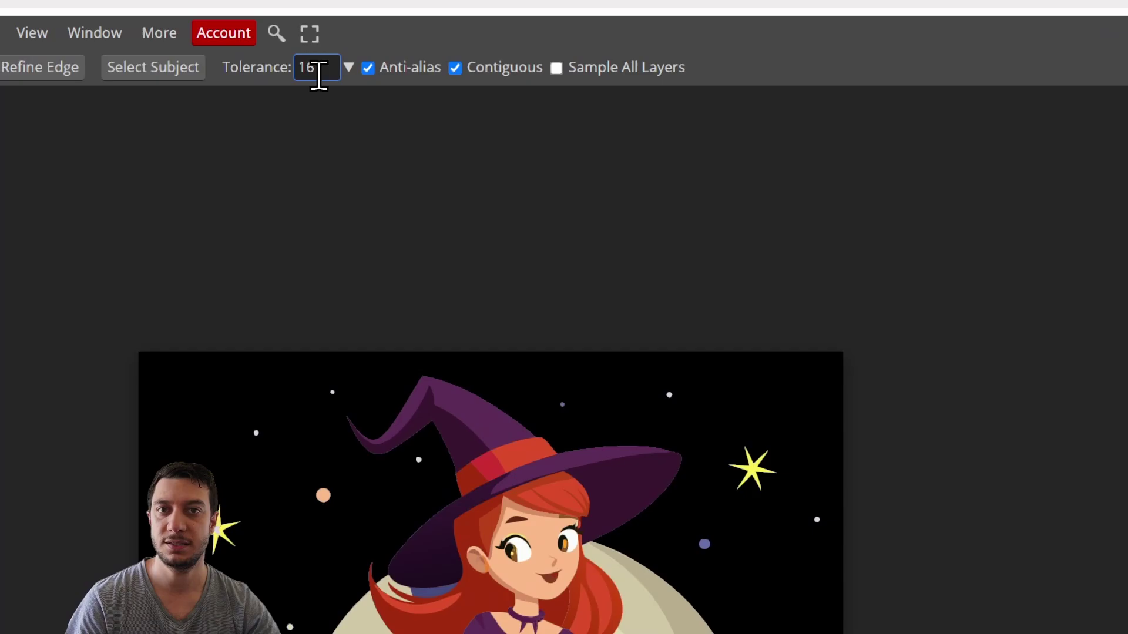
{"action": "left_click", "coordinate": [350, 69]}
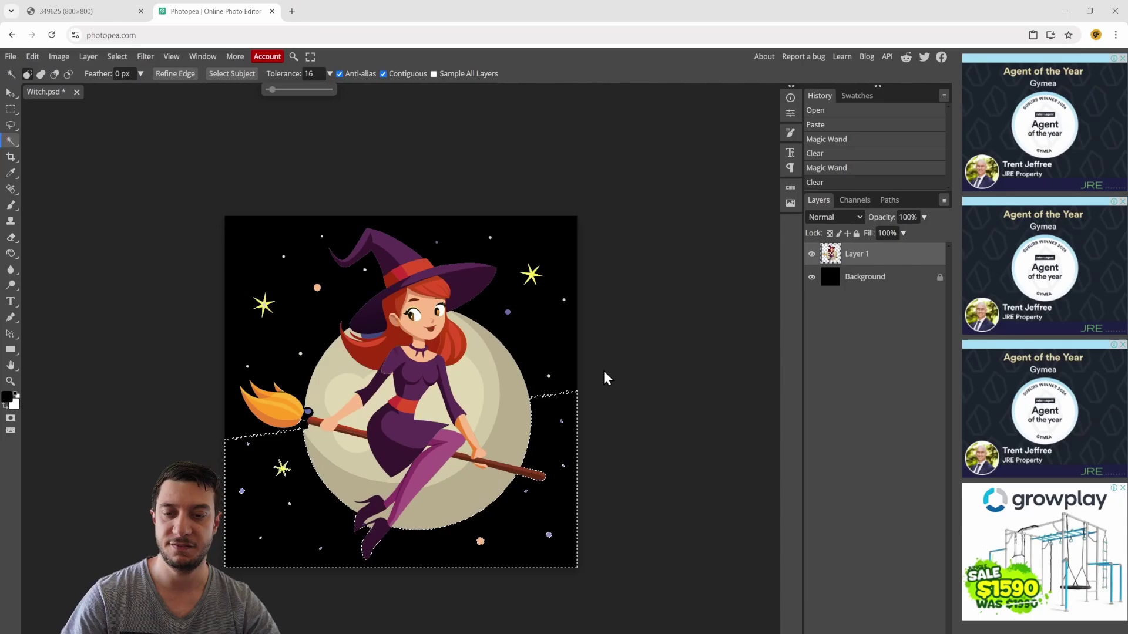
{"action": "left_click", "coordinate": [604, 373]}
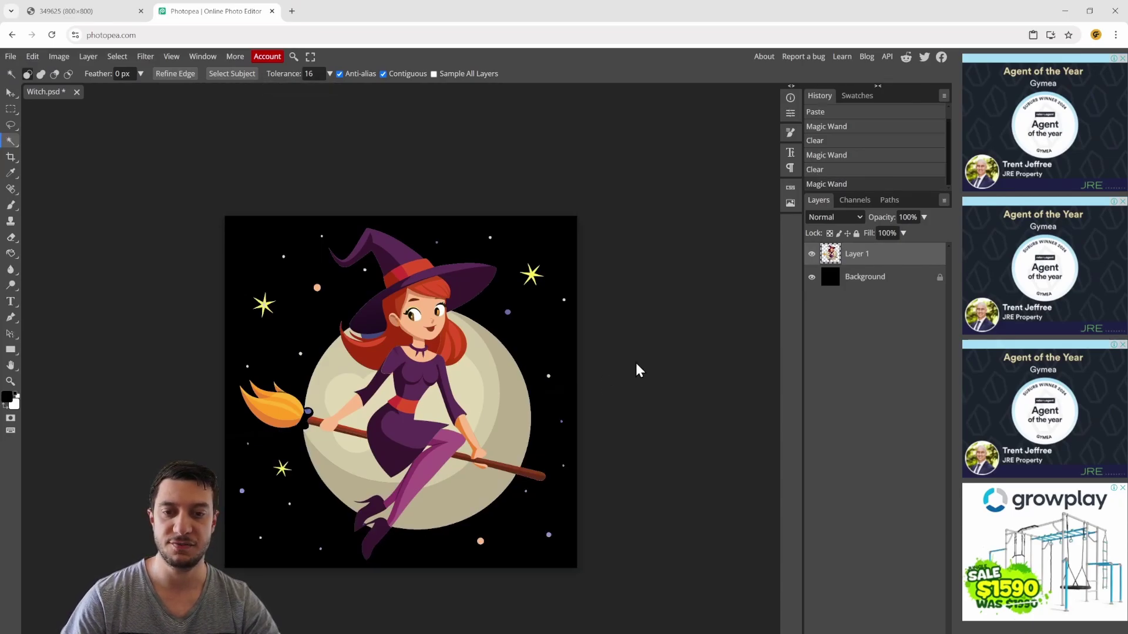
{"action": "key", "text": "ctrl+z"}
{"action": "key", "text": "ctrl+z"}
{"action": "key", "text": "ctrl+z"}
{"action": "key", "text": "ctrl+z"}
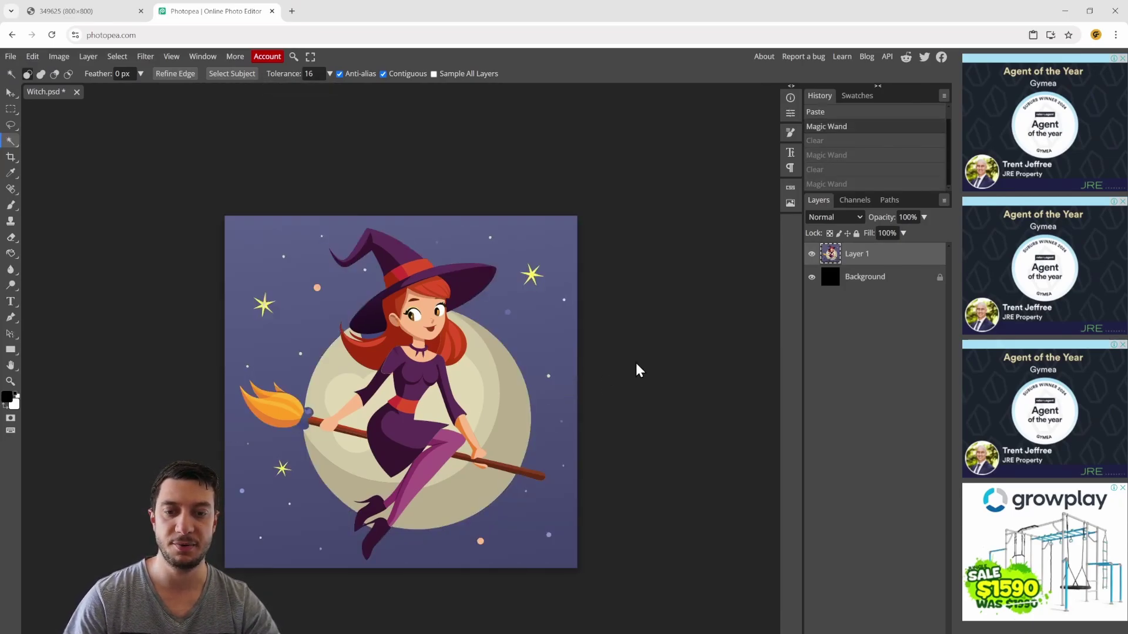
{"action": "left_click", "coordinate": [636, 364]}
{"action": "left_click", "coordinate": [330, 73]}
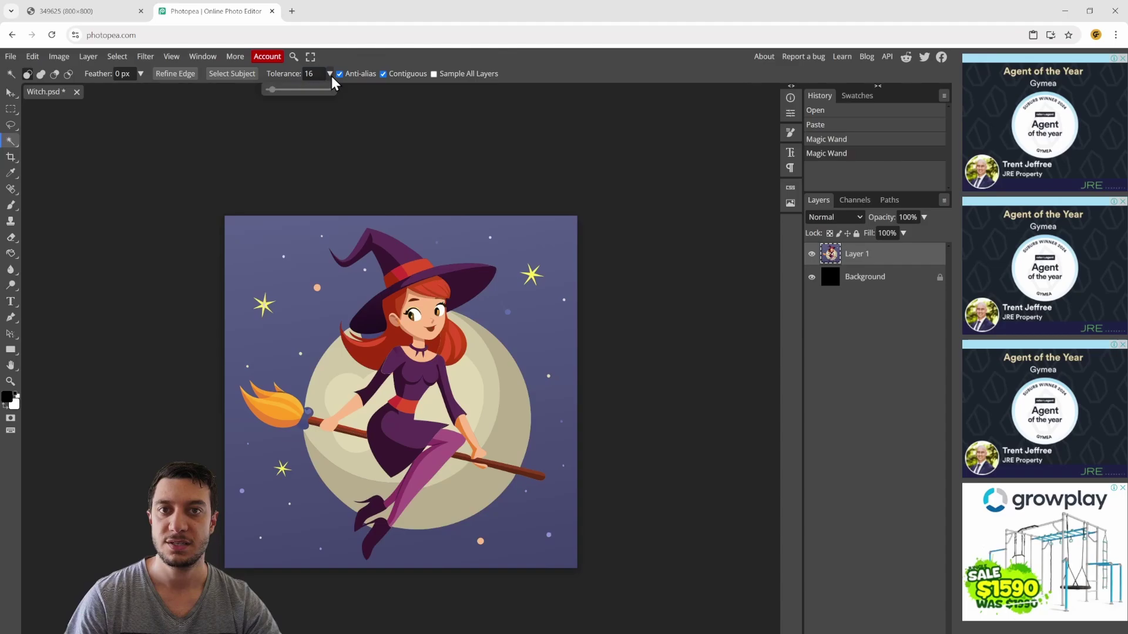
{"action": "left_click", "coordinate": [295, 90]}
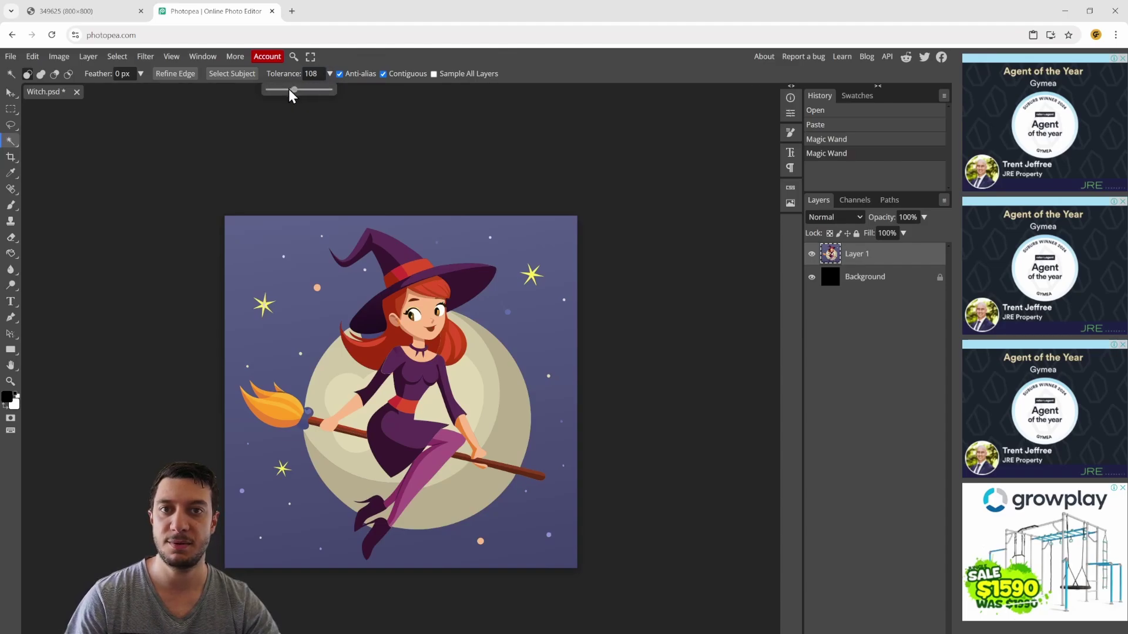
{"action": "left_click", "coordinate": [565, 248]}
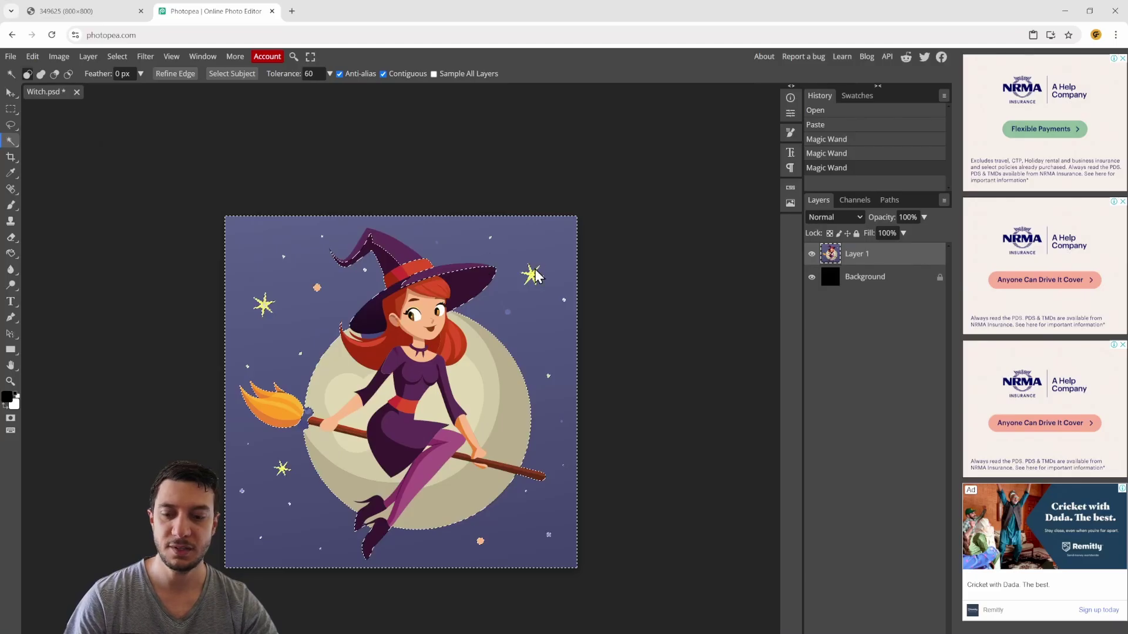
{"action": "key", "text": "ctrl+d"}
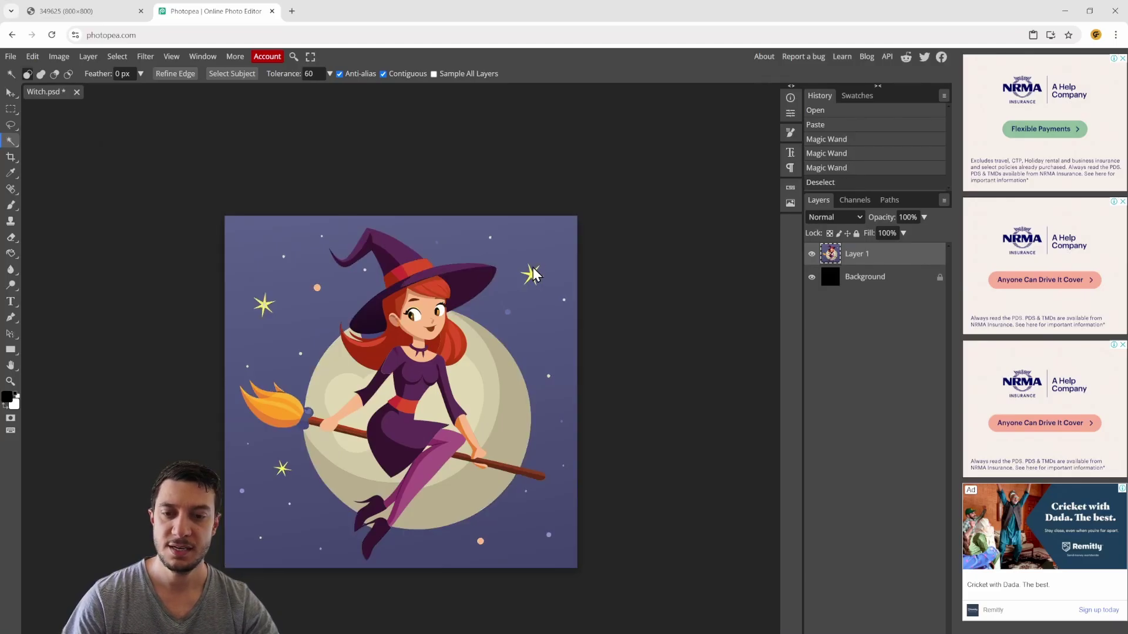
- Set Magic Wand tolerance to 25, select the purple background and delete it to black
{"action": "left_click", "coordinate": [330, 73]}
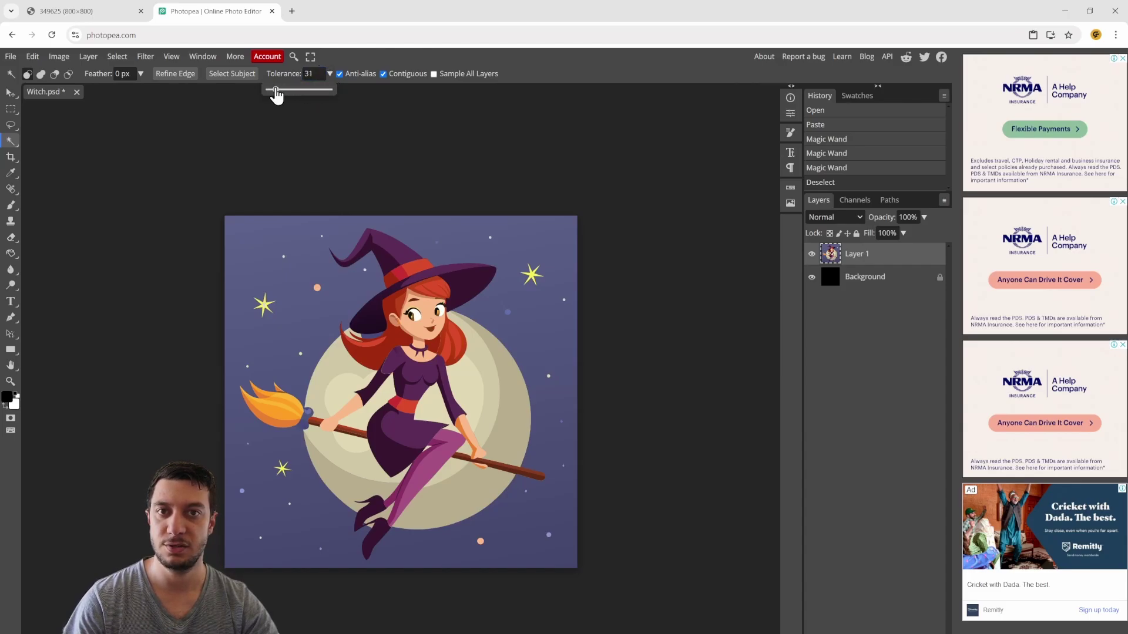
{"action": "left_click", "coordinate": [307, 73]}
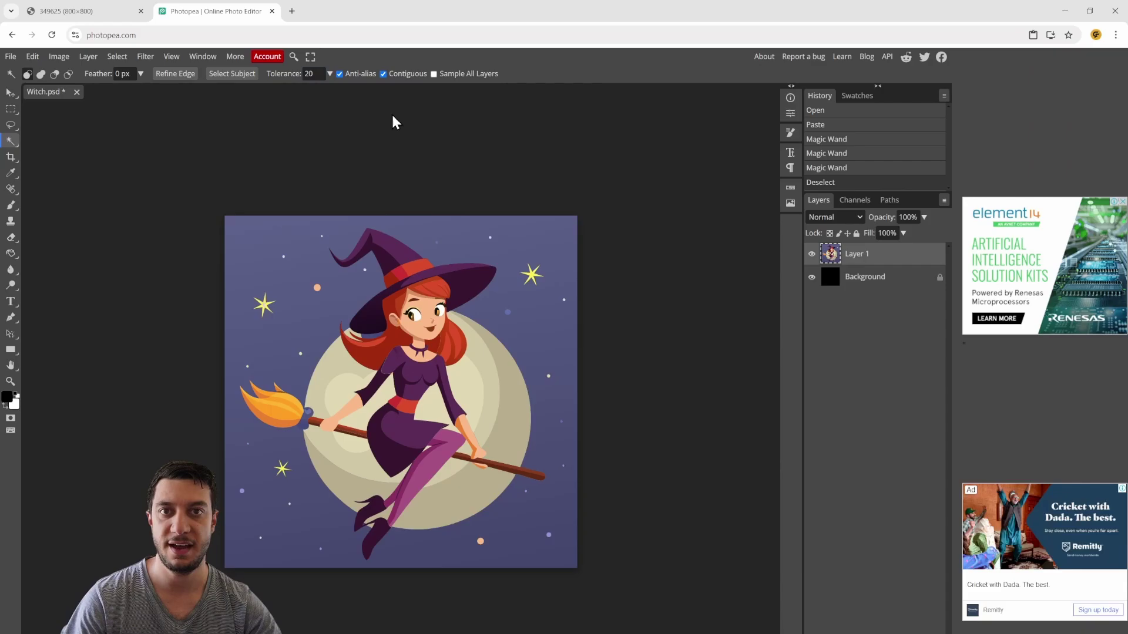
{"action": "left_click", "coordinate": [564, 232]}
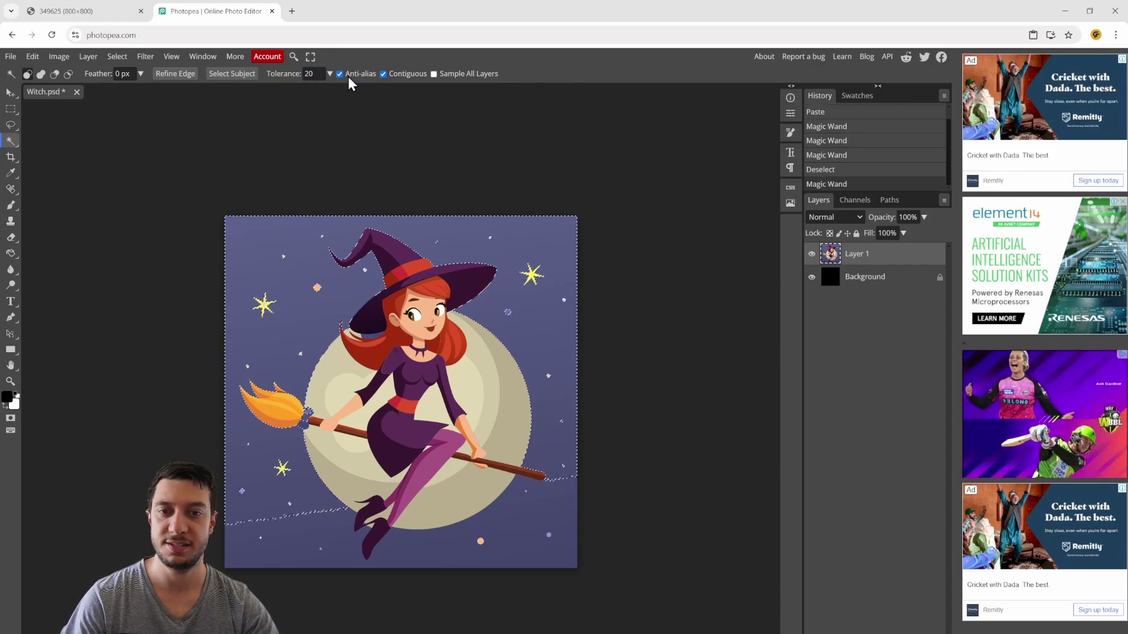
{"action": "left_click", "coordinate": [308, 74]}
{"action": "key", "text": "Return"}
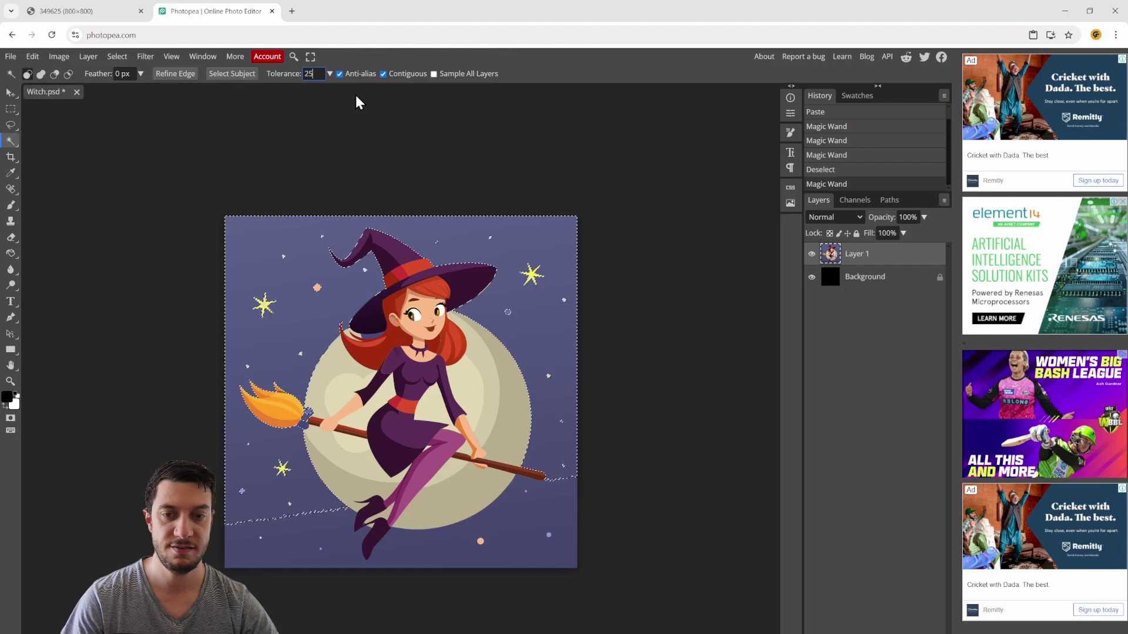
{"action": "left_click", "coordinate": [397, 123]}
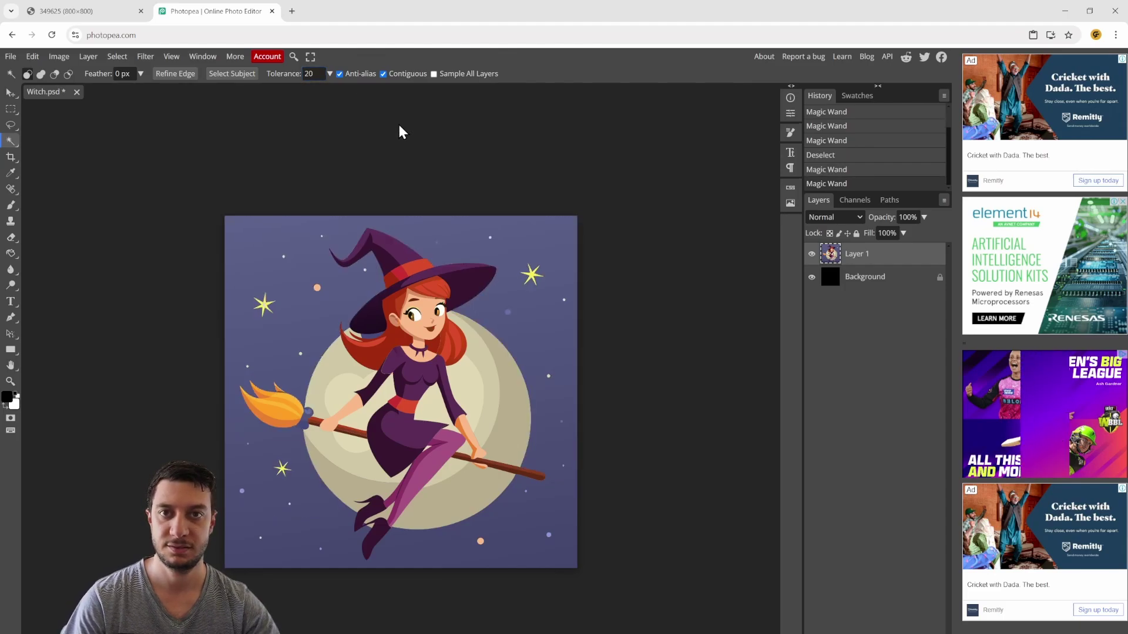
{"action": "left_click", "coordinate": [545, 341]}
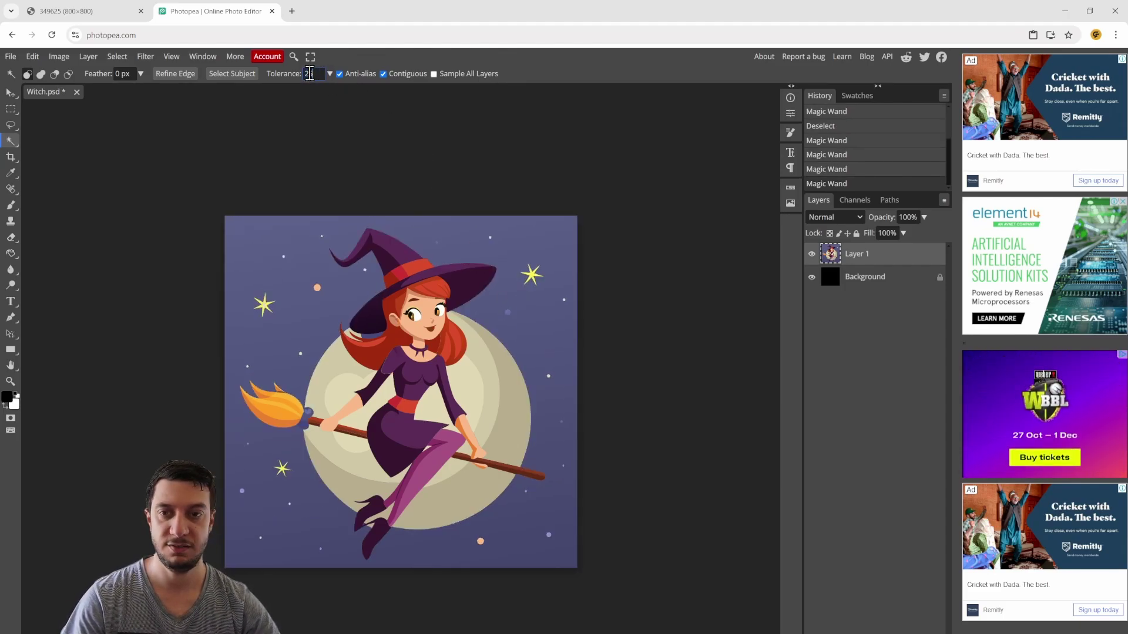
{"action": "type", "text": "25"}
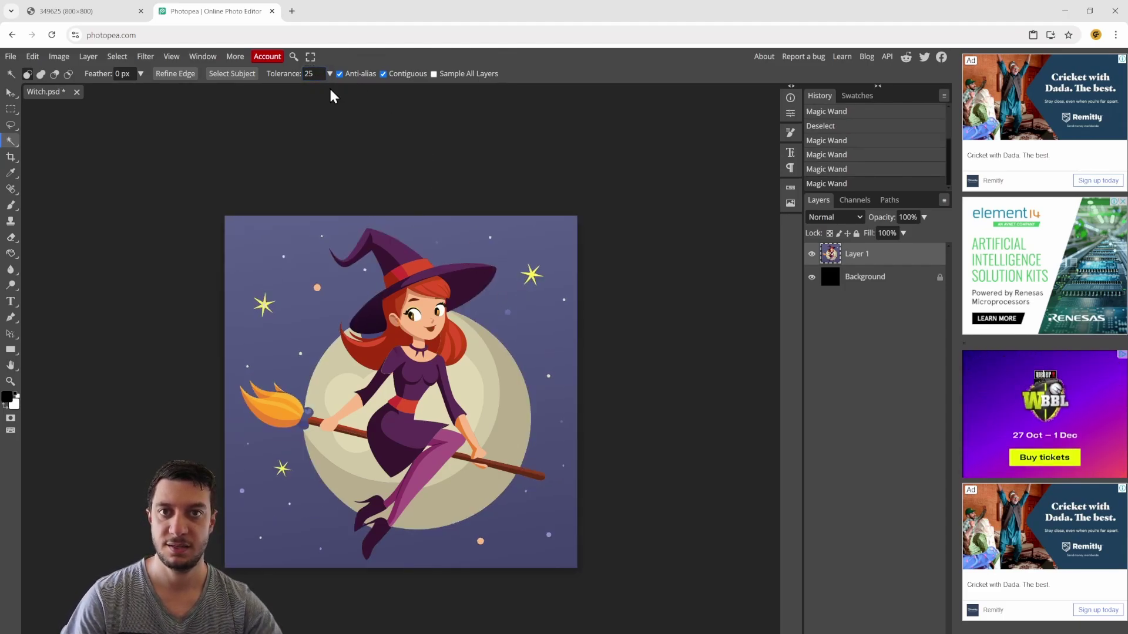
{"action": "left_click", "coordinate": [560, 322]}
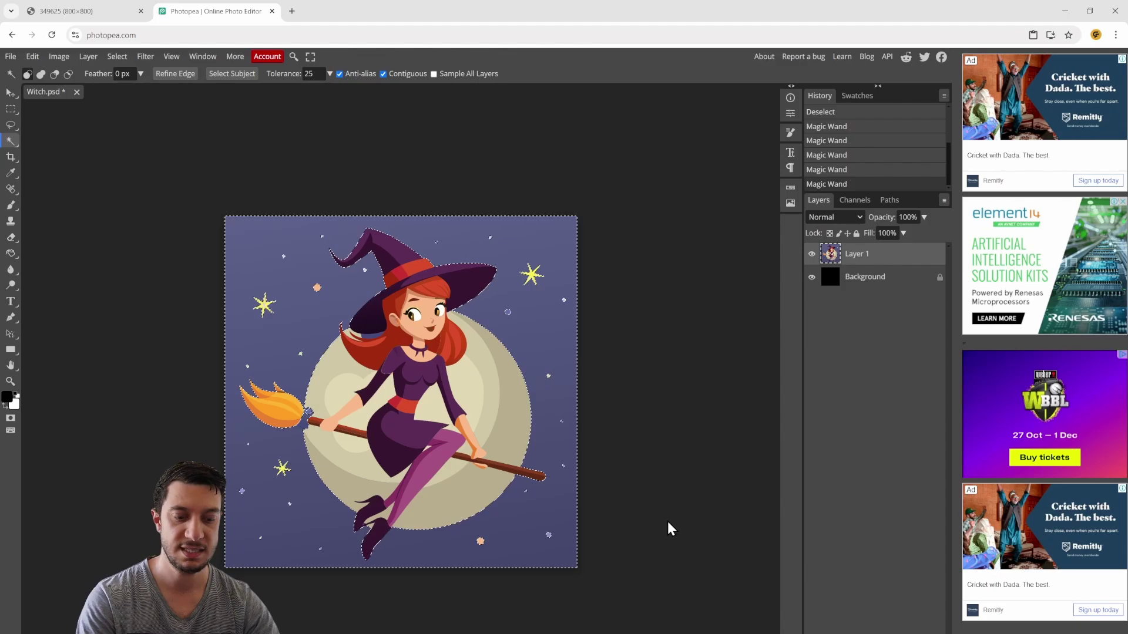
{"action": "key", "text": "Delete"}
{"action": "left_click", "coordinate": [669, 348]}
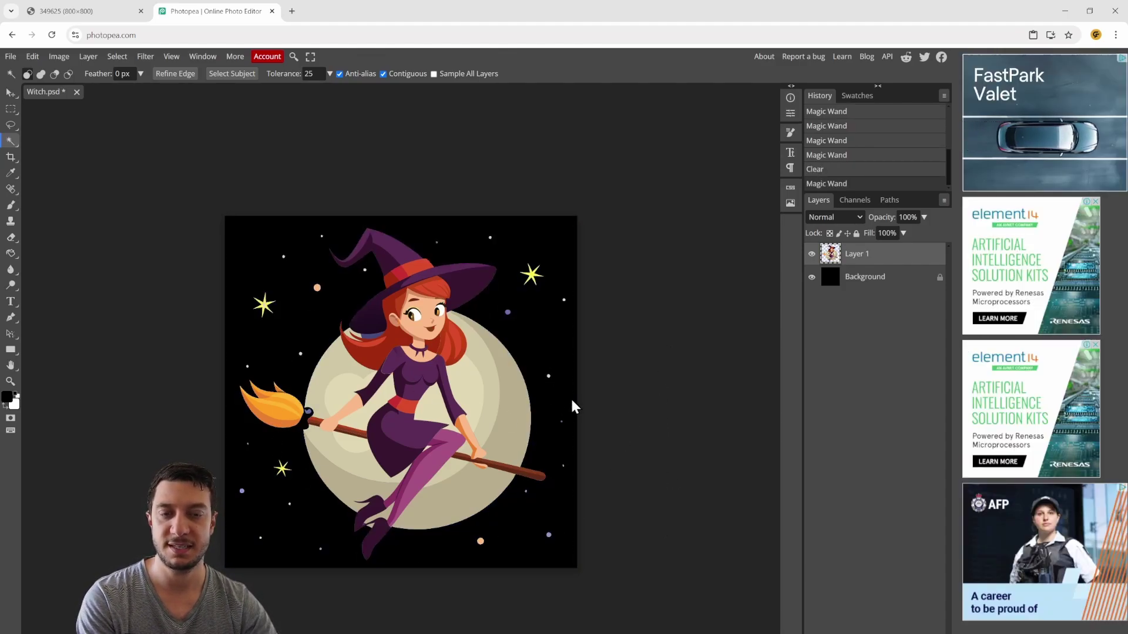
- Select and delete the moon's right, inner, left and lower parts and the area behind her torso
{"action": "left_click", "coordinate": [513, 428]}
{"action": "key", "text": "Delete"}
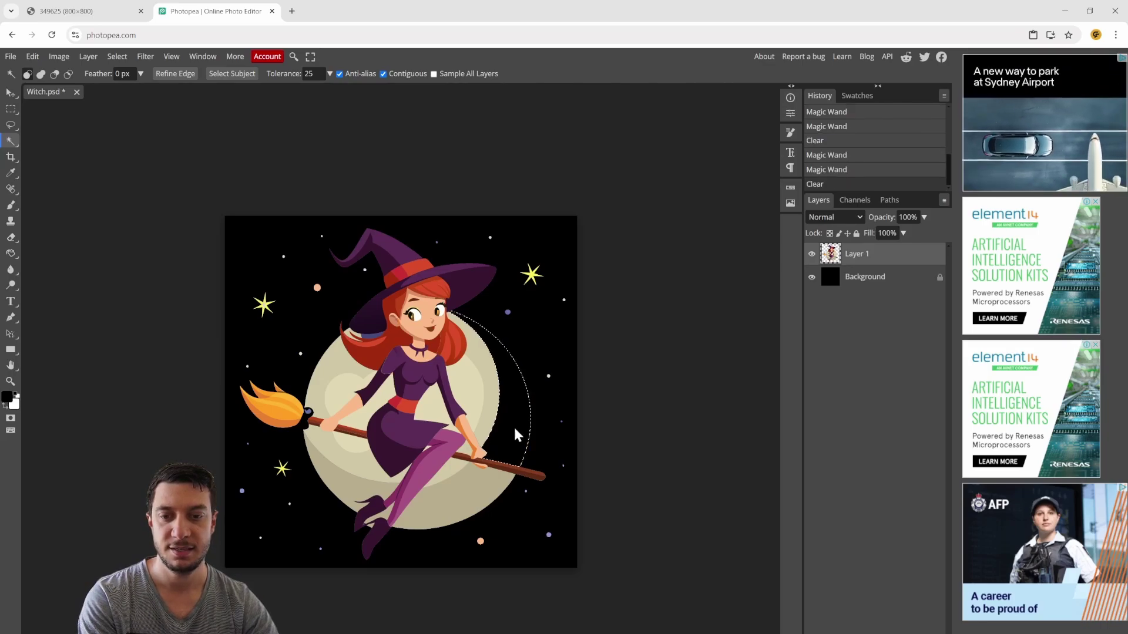
{"action": "left_click", "coordinate": [485, 403]}
{"action": "key", "text": "Delete"}
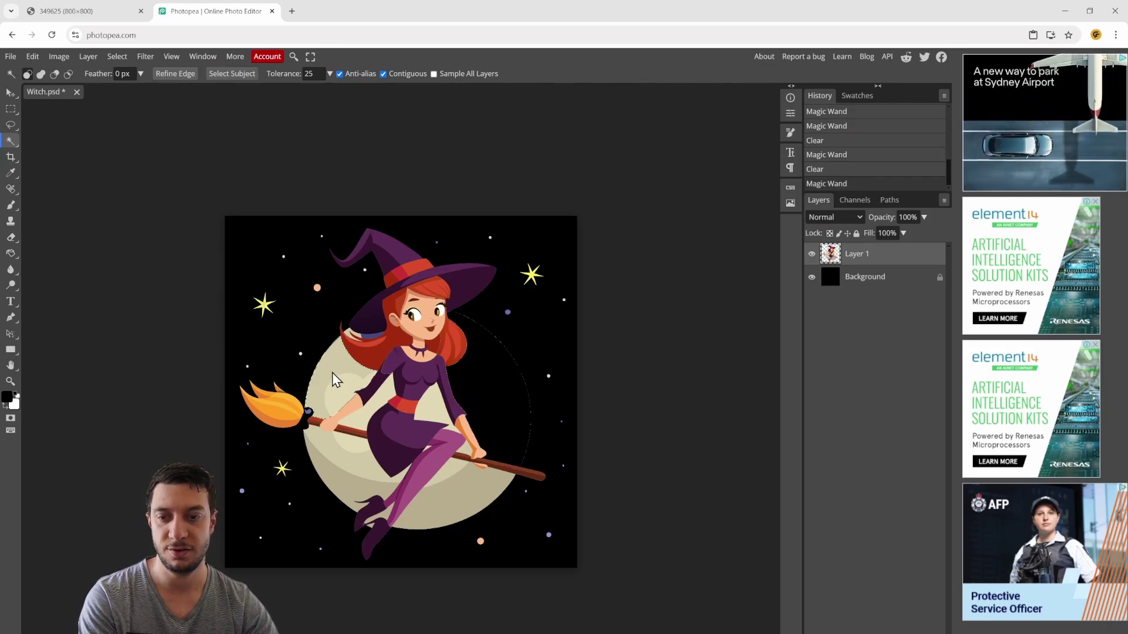
{"action": "left_click", "coordinate": [353, 382]}
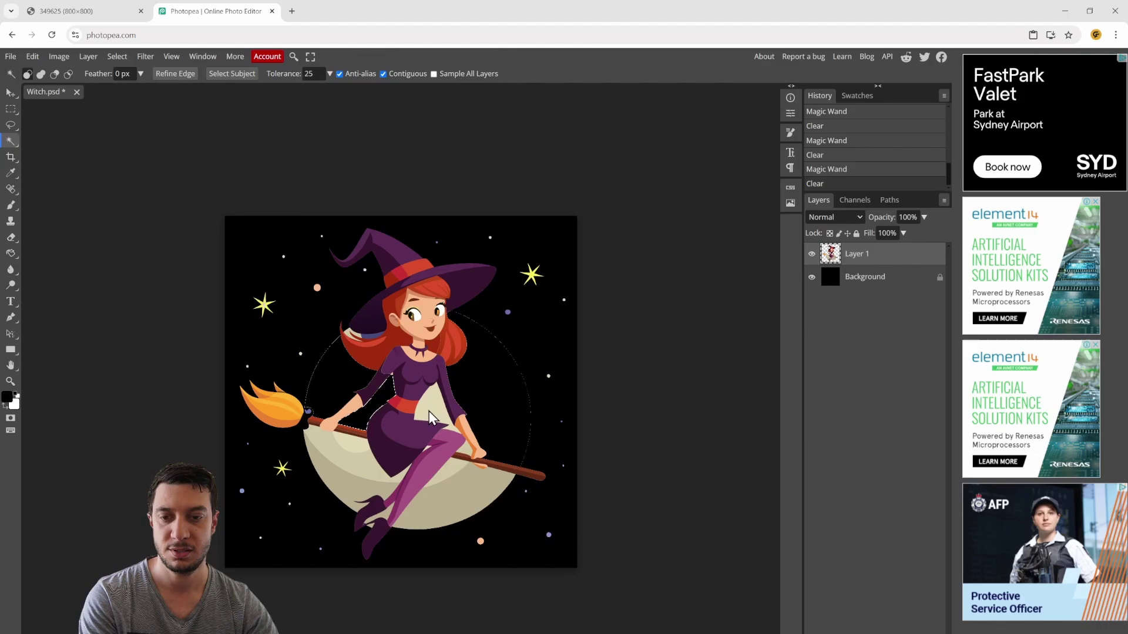
{"action": "key", "text": "Delete"}
{"action": "left_click", "coordinate": [478, 488]}
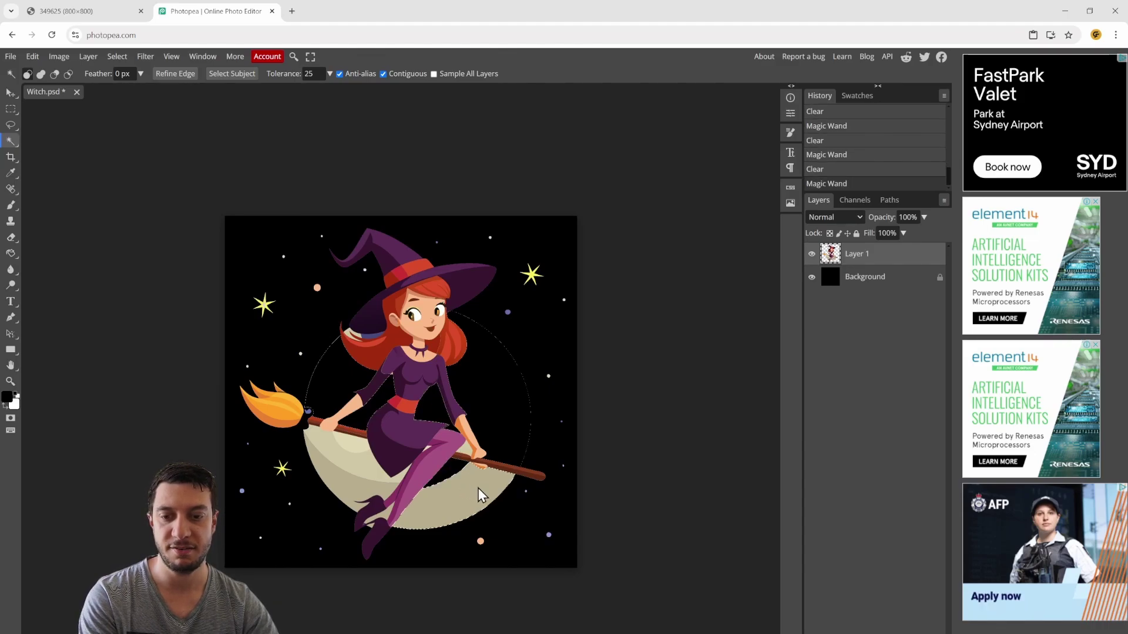
{"action": "key", "text": "Delete"}
{"action": "left_click", "coordinate": [344, 441]}
{"action": "key", "text": "Delete"}
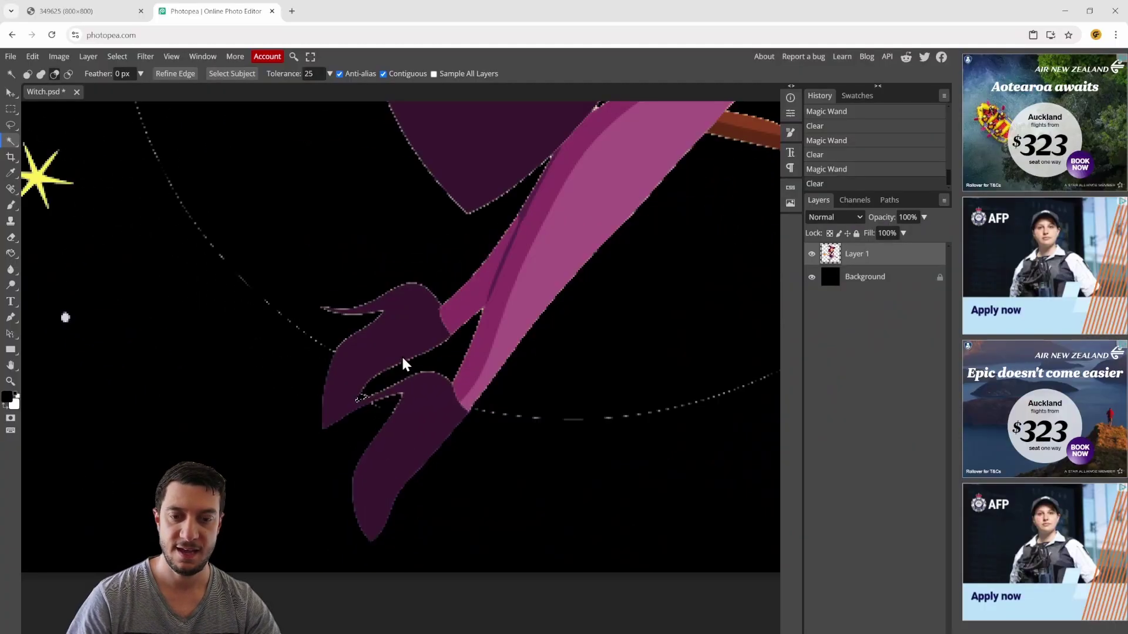
{"action": "scroll", "coordinate": [403, 358], "scroll_direction": "down", "scroll_amount": 4}
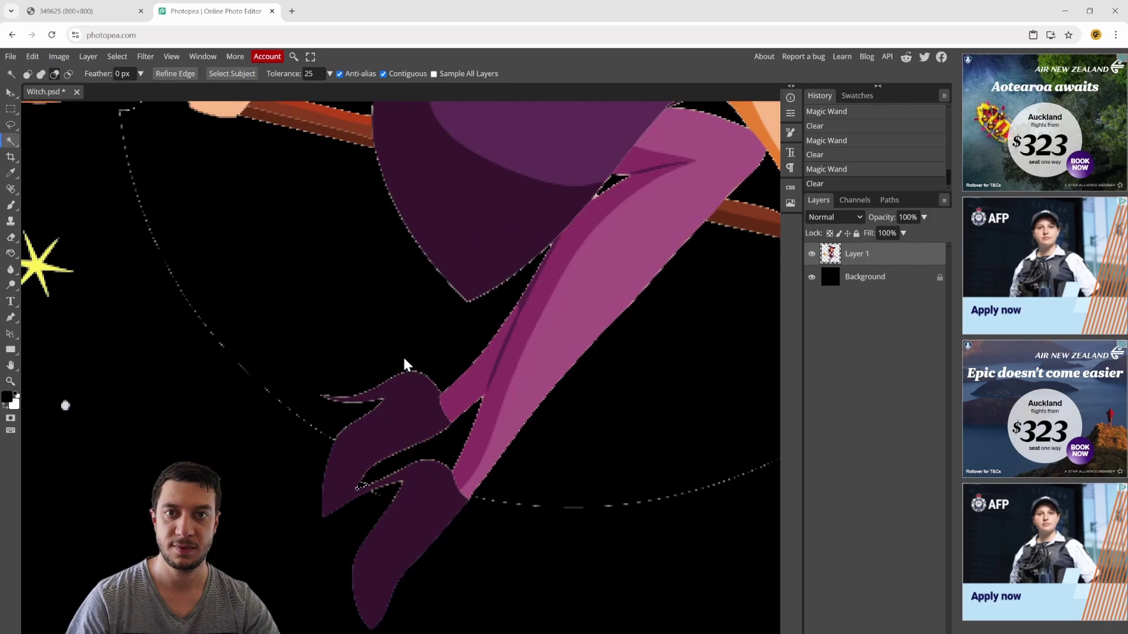
{"action": "scroll", "coordinate": [403, 355], "scroll_direction": "down", "scroll_amount": 3}
{"action": "scroll", "coordinate": [395, 180], "scroll_direction": "up", "scroll_amount": 2}
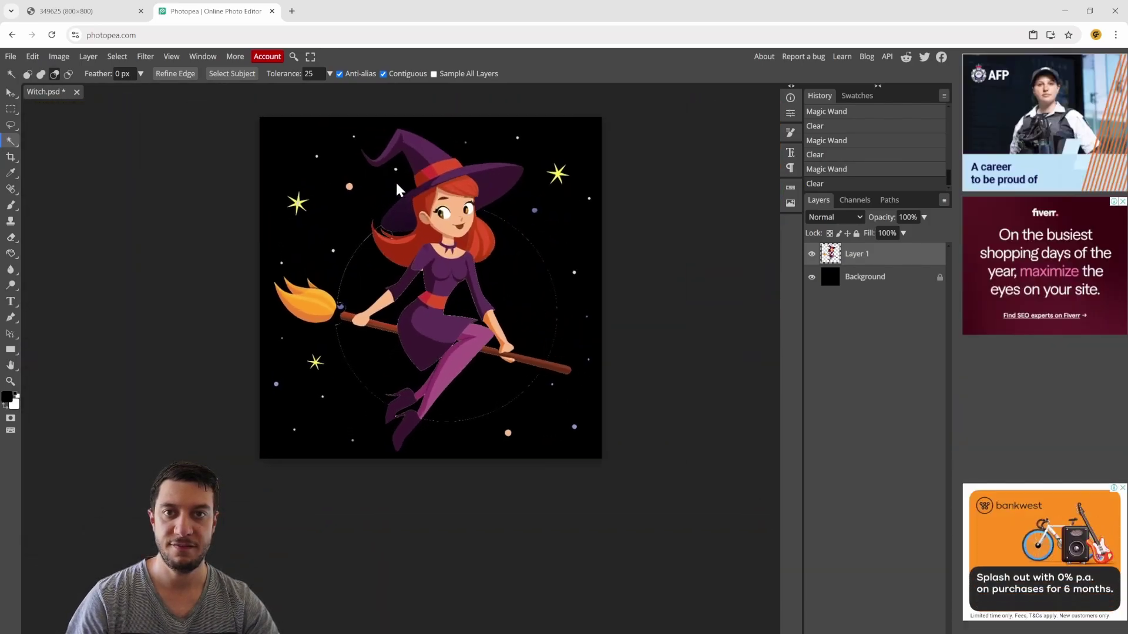
{"action": "scroll", "coordinate": [403, 172], "scroll_direction": "up", "scroll_amount": 2}
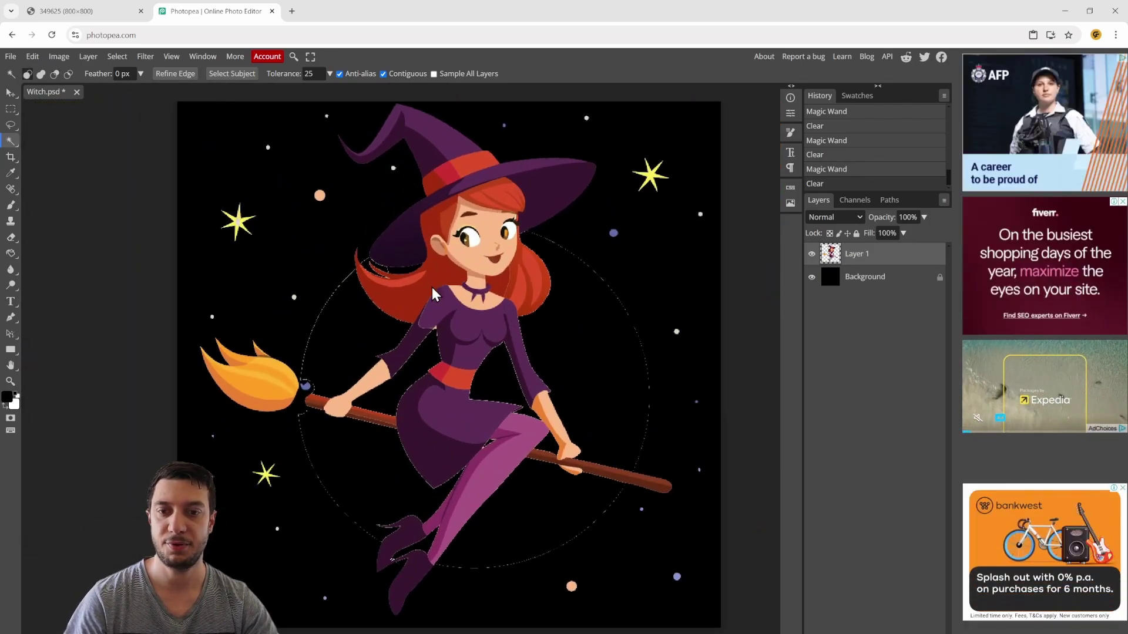
{"action": "scroll", "coordinate": [432, 294], "scroll_direction": "down", "scroll_amount": 1}
{"action": "scroll", "coordinate": [411, 347], "scroll_direction": "up", "scroll_amount": 1}
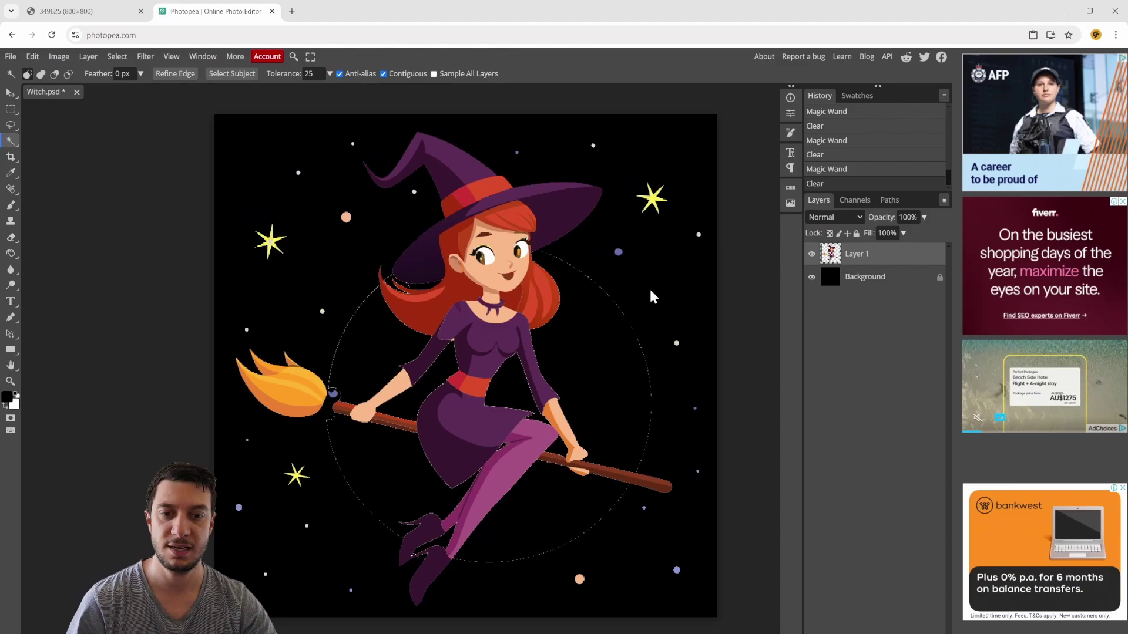
{"action": "key", "text": "ctrl+z"}
{"action": "left_click", "coordinate": [731, 286]}
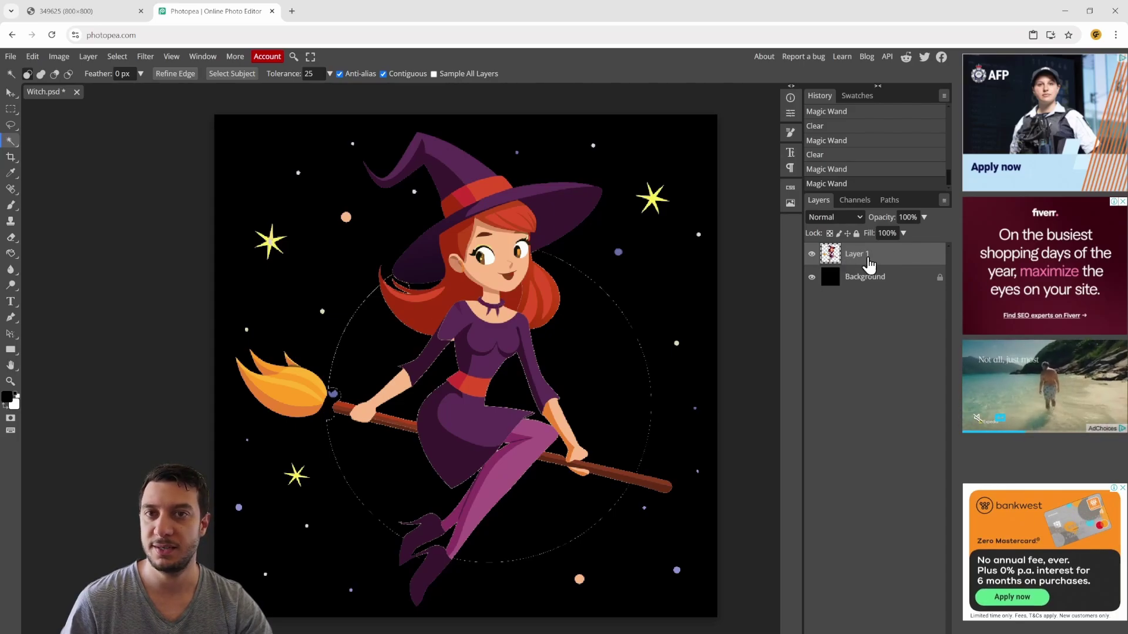
{"action": "left_click", "coordinate": [372, 233]}
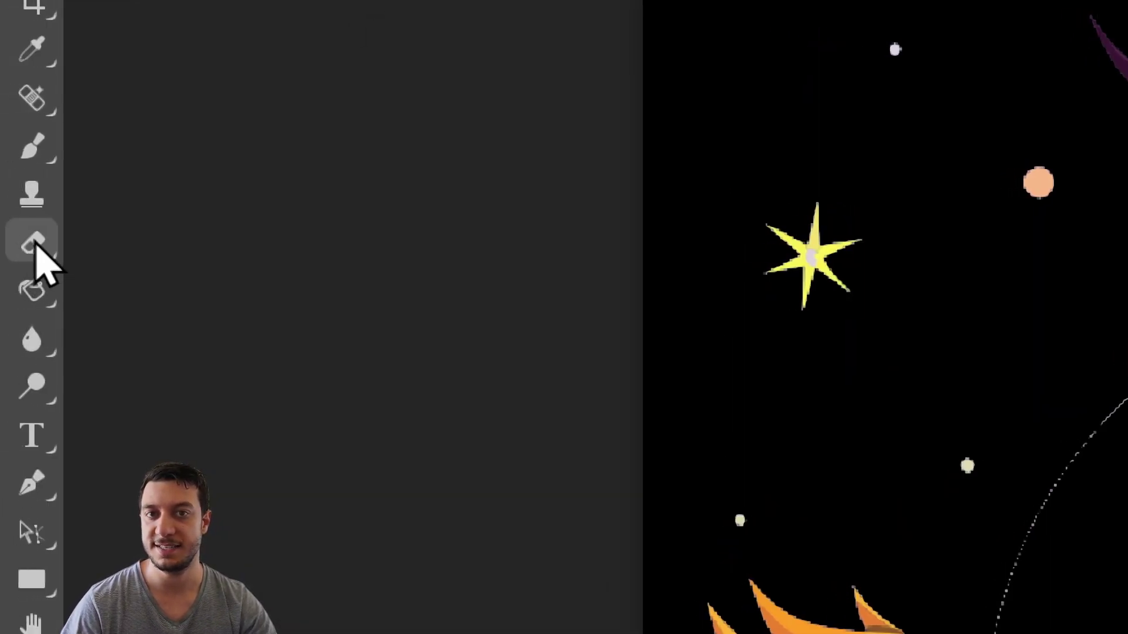
- Switch to the plain Eraser at a larger size and erase the stars and dots at upper left
{"action": "right_click", "coordinate": [36, 247]}
{"action": "left_click", "coordinate": [241, 240]}
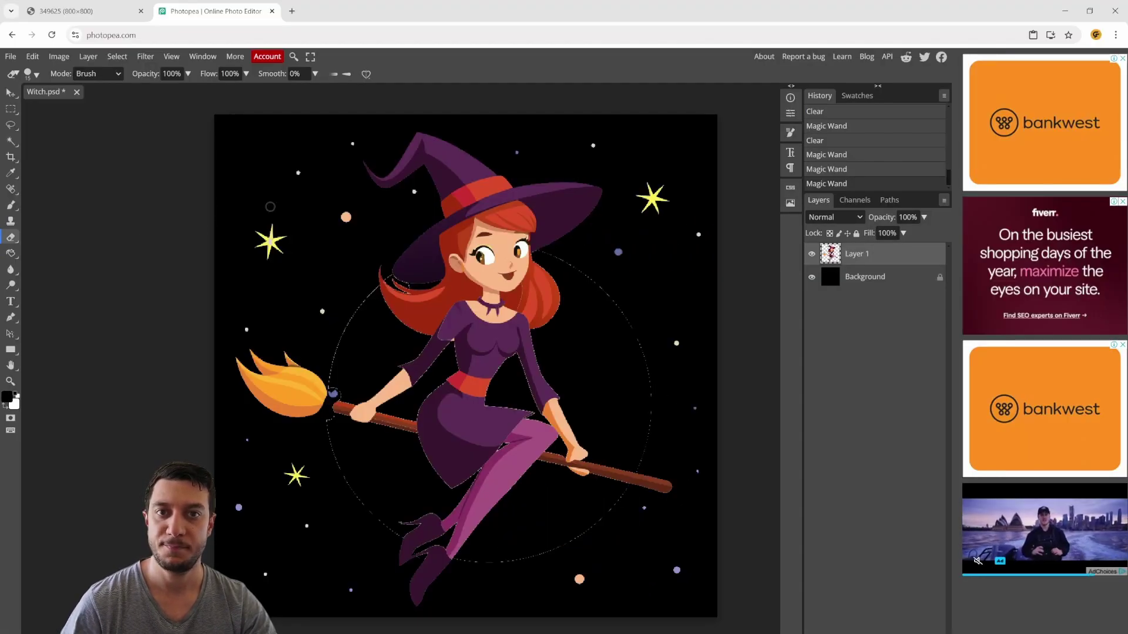
{"action": "right_click", "coordinate": [273, 203]}
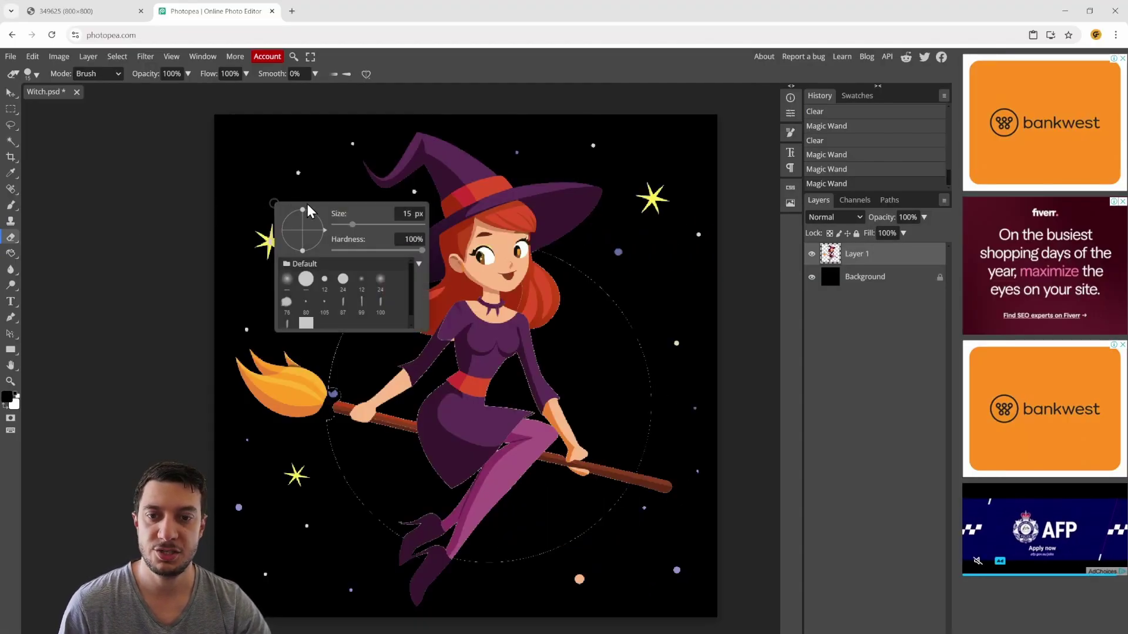
{"action": "left_click", "coordinate": [362, 224]}
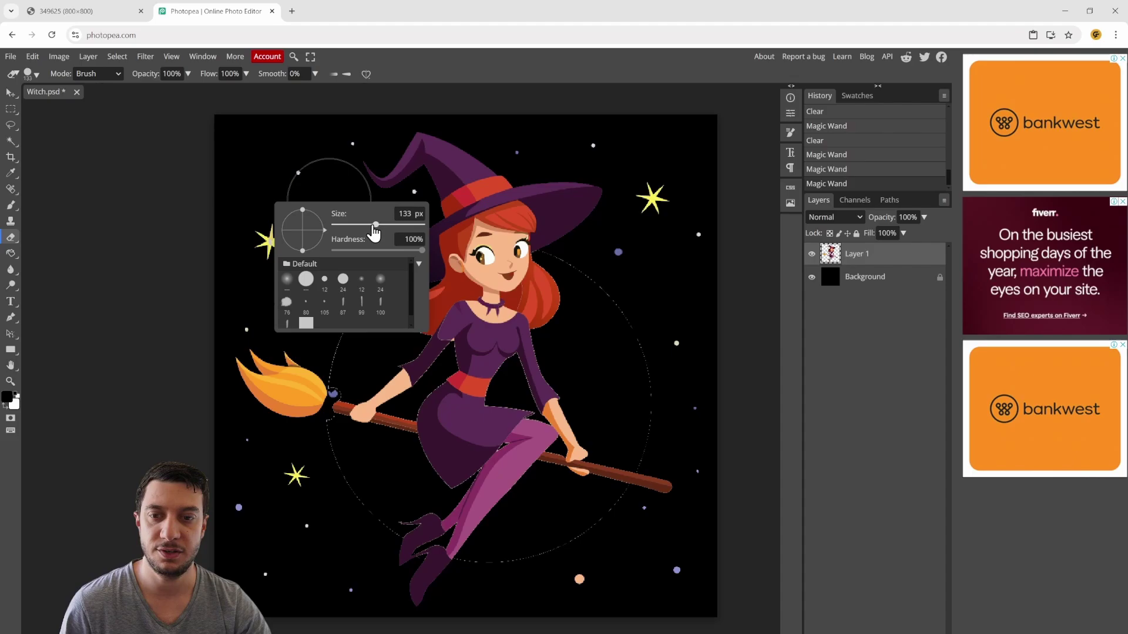
{"action": "left_click", "coordinate": [279, 178]}
{"action": "left_click", "coordinate": [265, 243]}
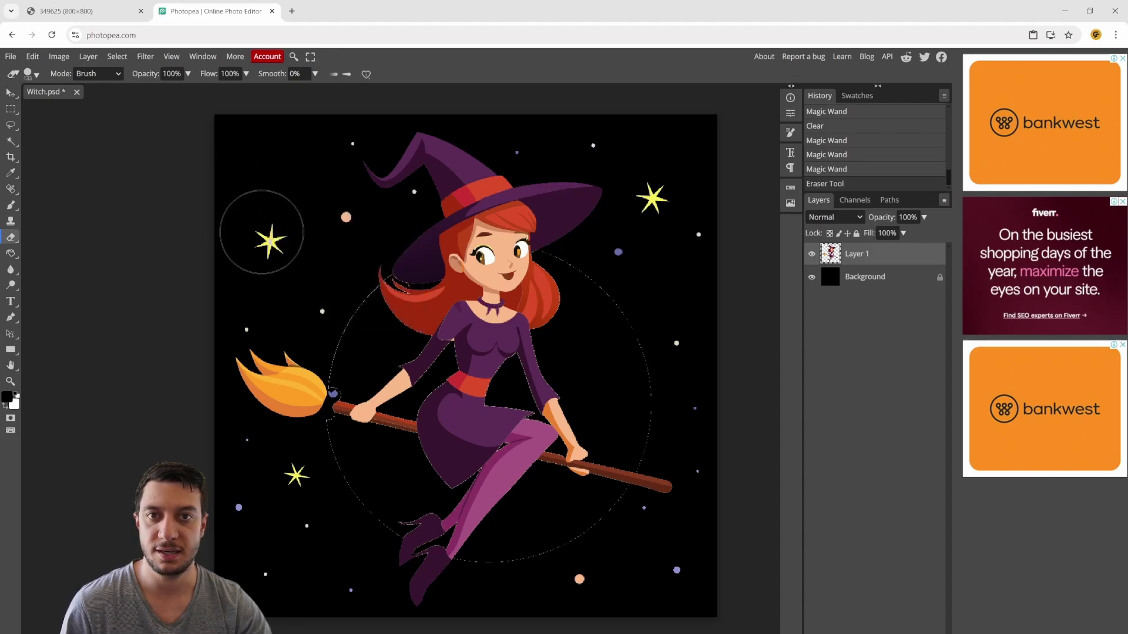
{"action": "left_click", "coordinate": [265, 247]}
{"action": "left_click", "coordinate": [351, 145]}
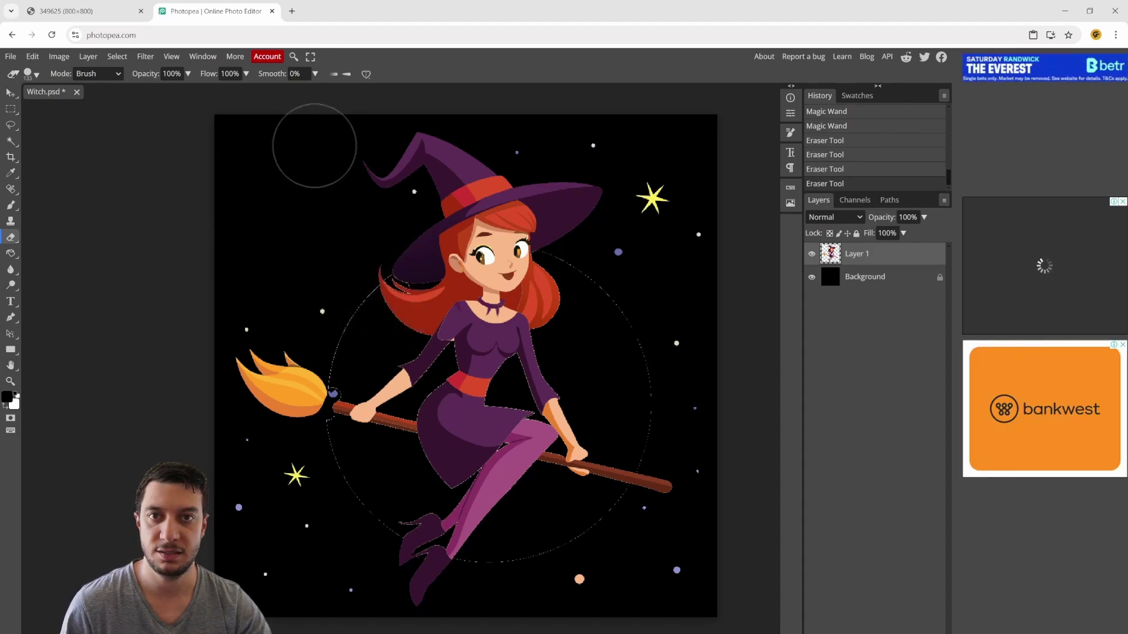
{"action": "left_click", "coordinate": [322, 310]}
{"action": "left_click", "coordinate": [253, 290]}
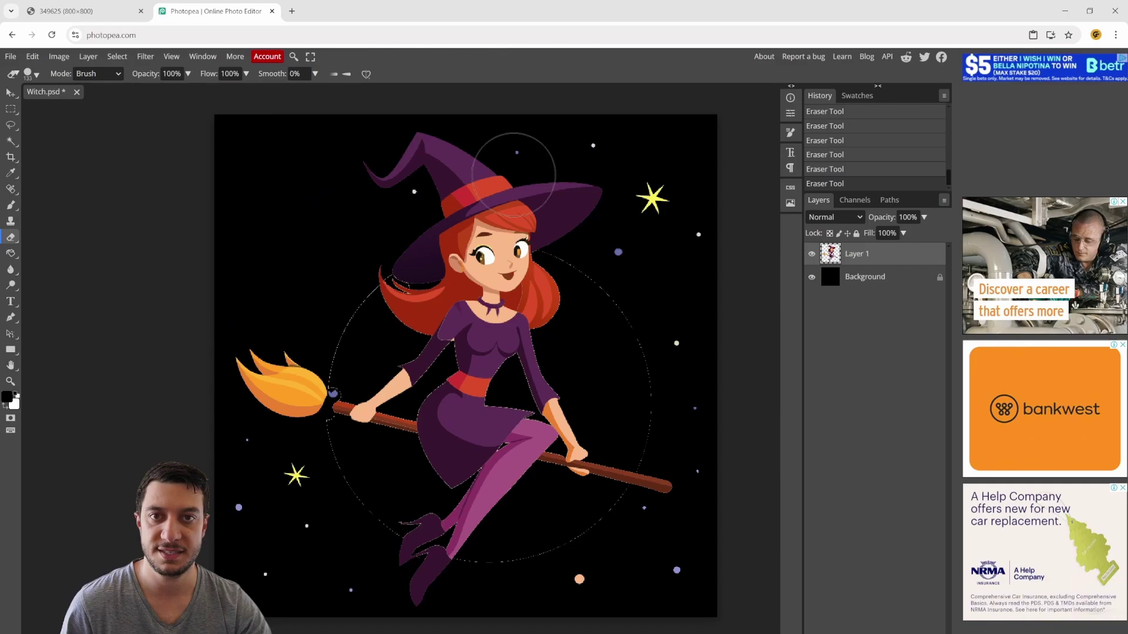
- Erase the yellow star at upper right and the dots along the right, bottom and lower left
{"action": "left_click", "coordinate": [674, 217]}
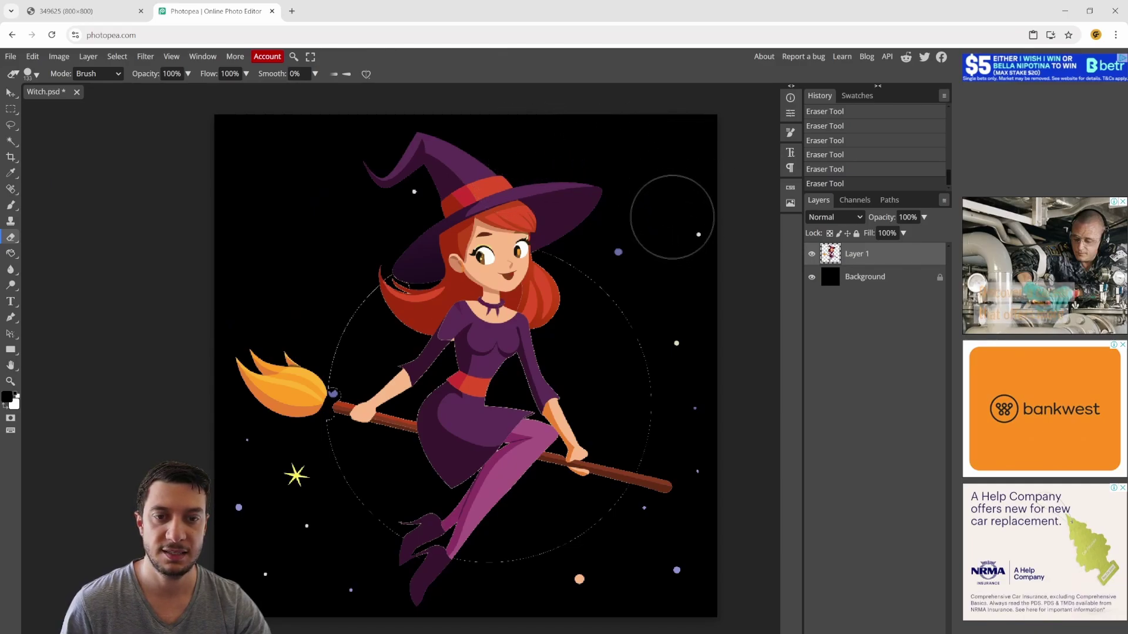
{"action": "left_click", "coordinate": [687, 405]}
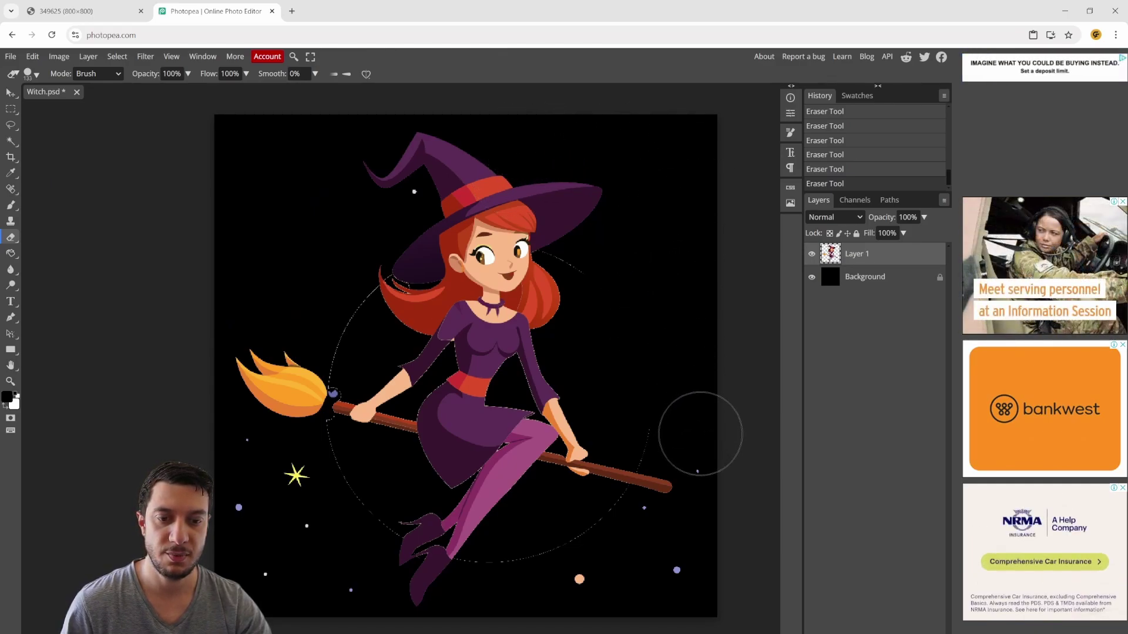
{"action": "left_click", "coordinate": [702, 461]}
{"action": "left_click", "coordinate": [673, 566]}
{"action": "left_click", "coordinate": [640, 517]}
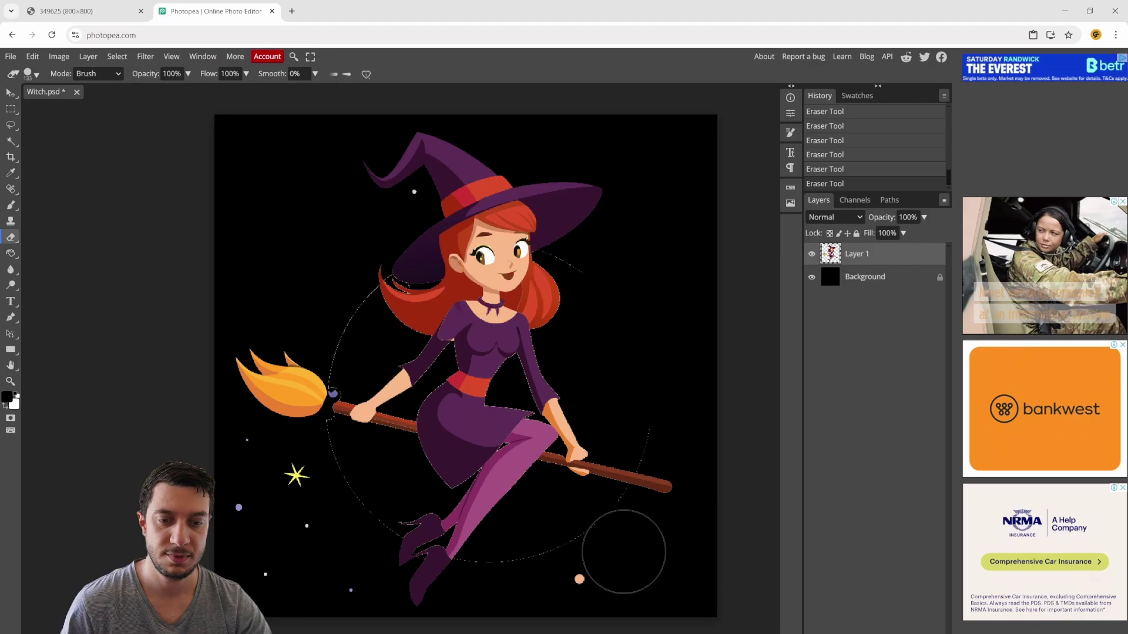
{"action": "left_click", "coordinate": [581, 576]}
{"action": "left_click", "coordinate": [348, 585]}
{"action": "left_click", "coordinate": [258, 517]}
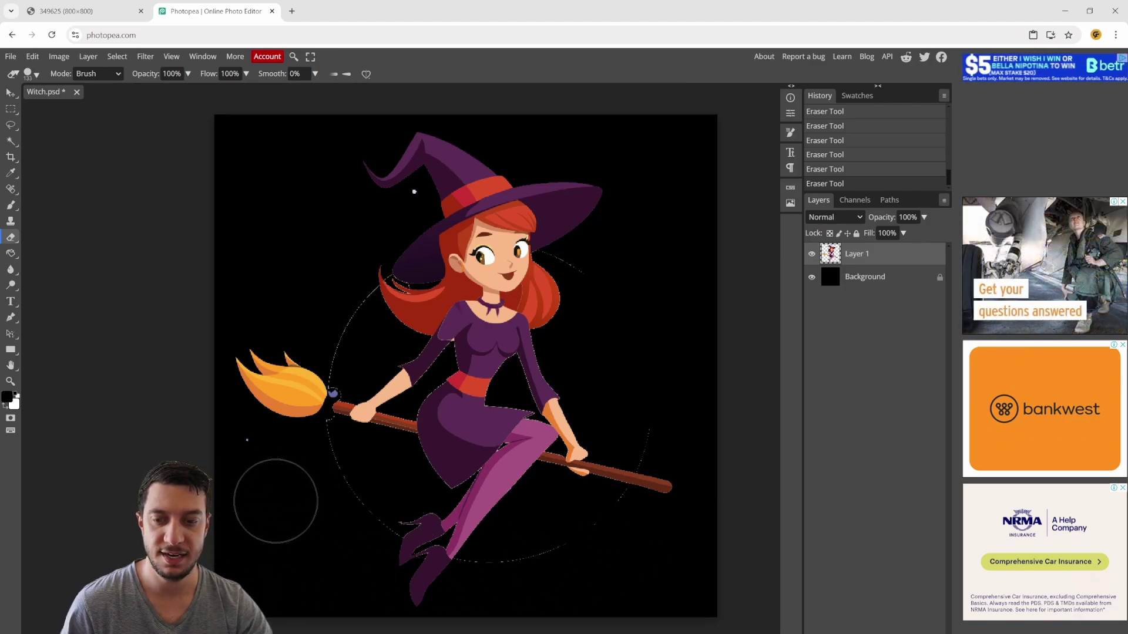
{"action": "left_click", "coordinate": [296, 475]}
{"action": "left_click", "coordinate": [247, 444]}
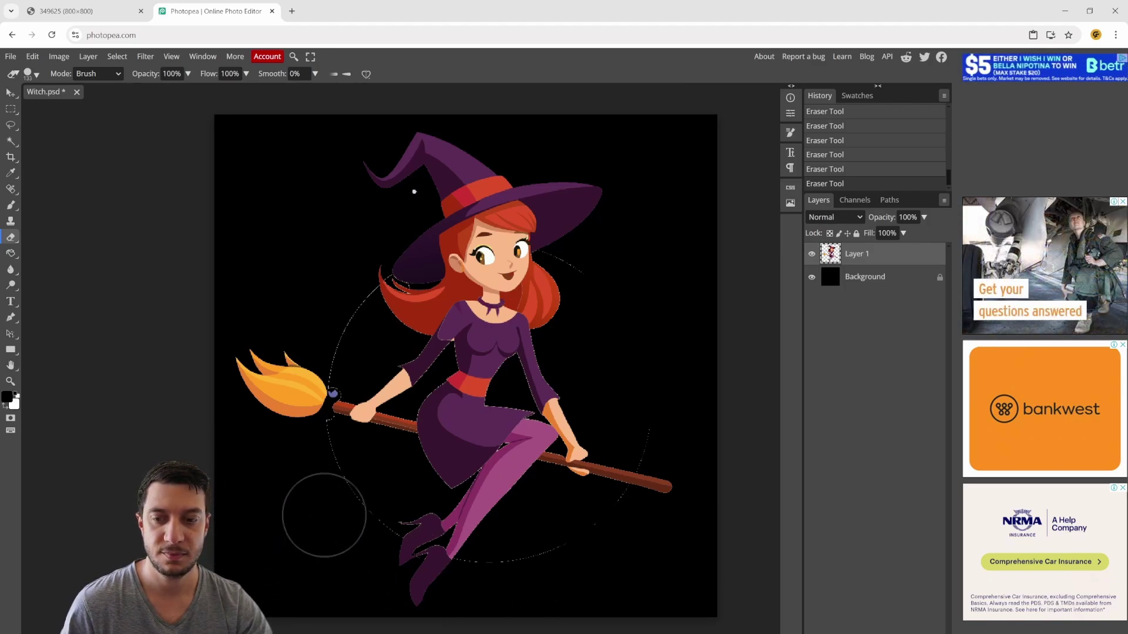
- Shrink the eraser to 21 px and erase the small dot near the hat
{"action": "right_click", "coordinate": [326, 238]}
{"action": "left_click_drag", "start_coordinate": [408, 259], "coordinate": [388, 260]}
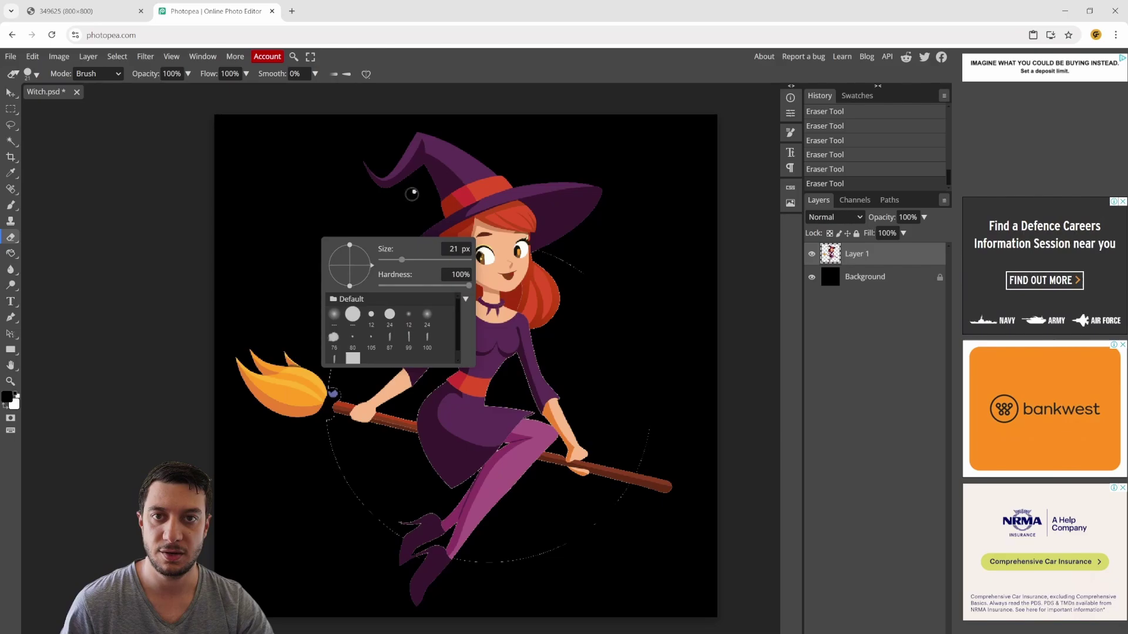
{"action": "left_click", "coordinate": [414, 191]}
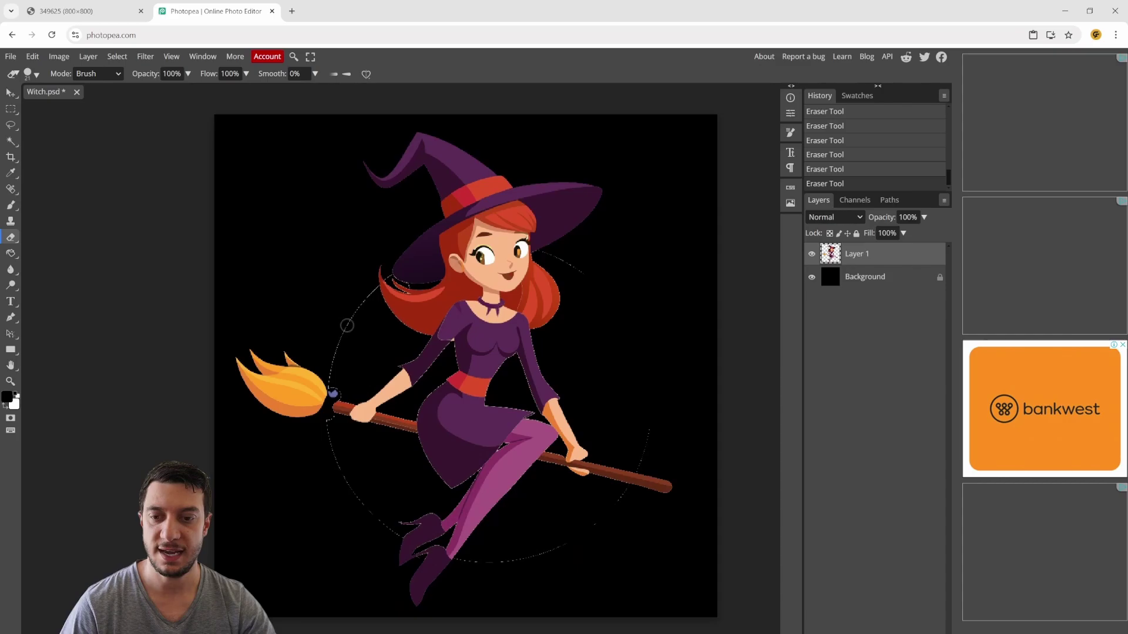
- Erase the purple blob by the broom bristles and the dotted lines below the broom and beside the boots
{"action": "scroll", "coordinate": [347, 326], "scroll_direction": "up", "scroll_amount": 4}
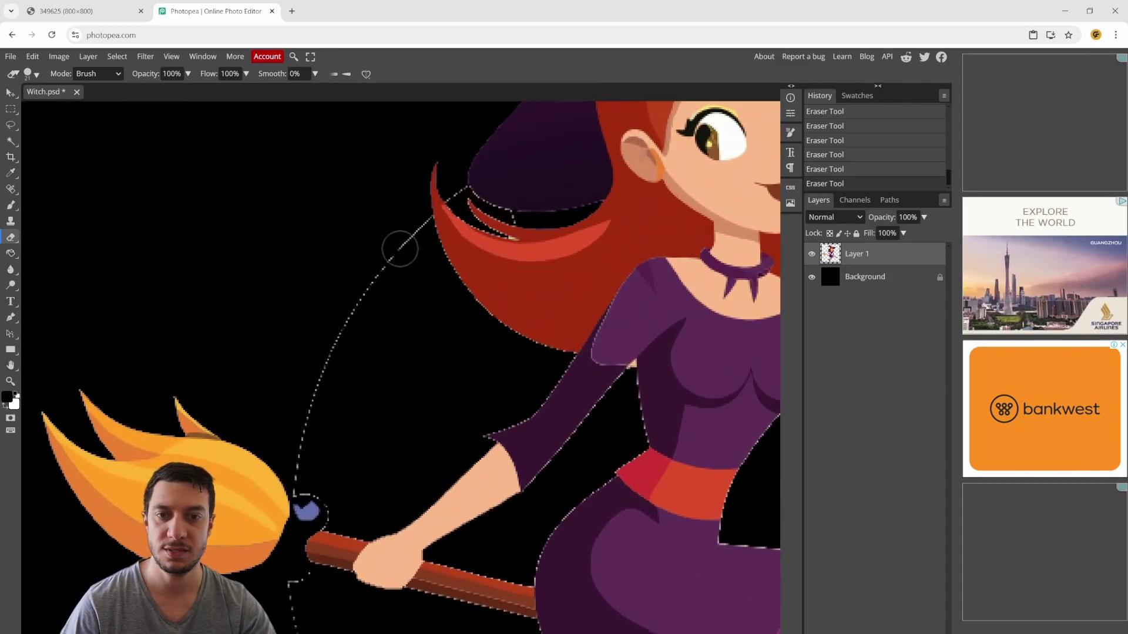
{"action": "scroll", "coordinate": [364, 280], "scroll_direction": "up", "scroll_amount": 5}
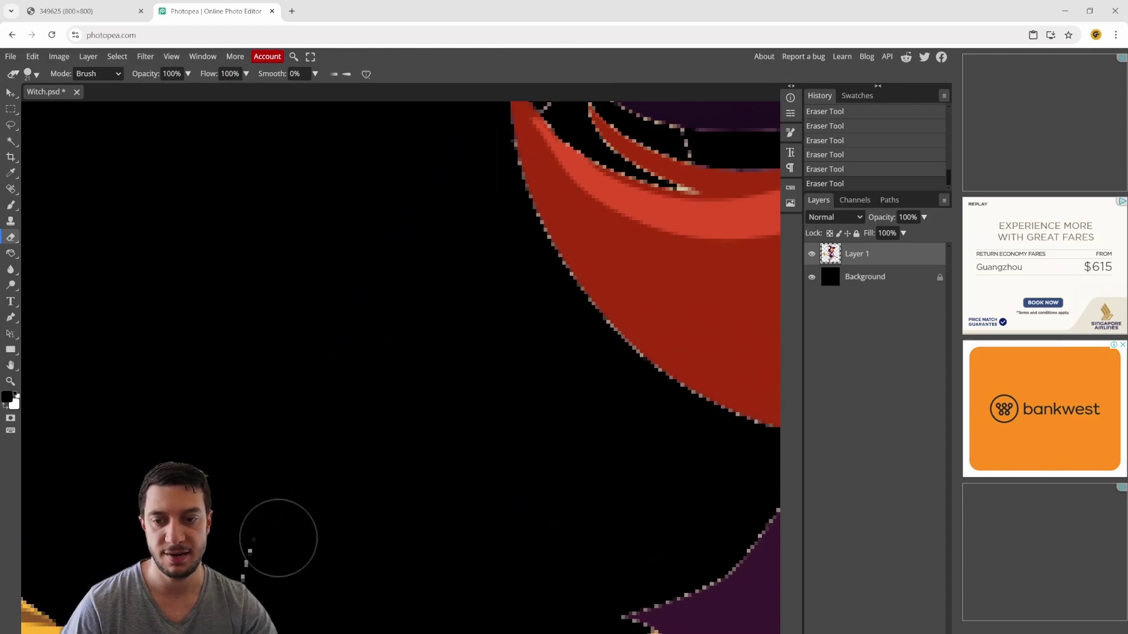
{"action": "scroll", "coordinate": [260, 452], "scroll_direction": "down", "scroll_amount": 3}
{"action": "scroll", "coordinate": [260, 451], "scroll_direction": "down", "scroll_amount": 3}
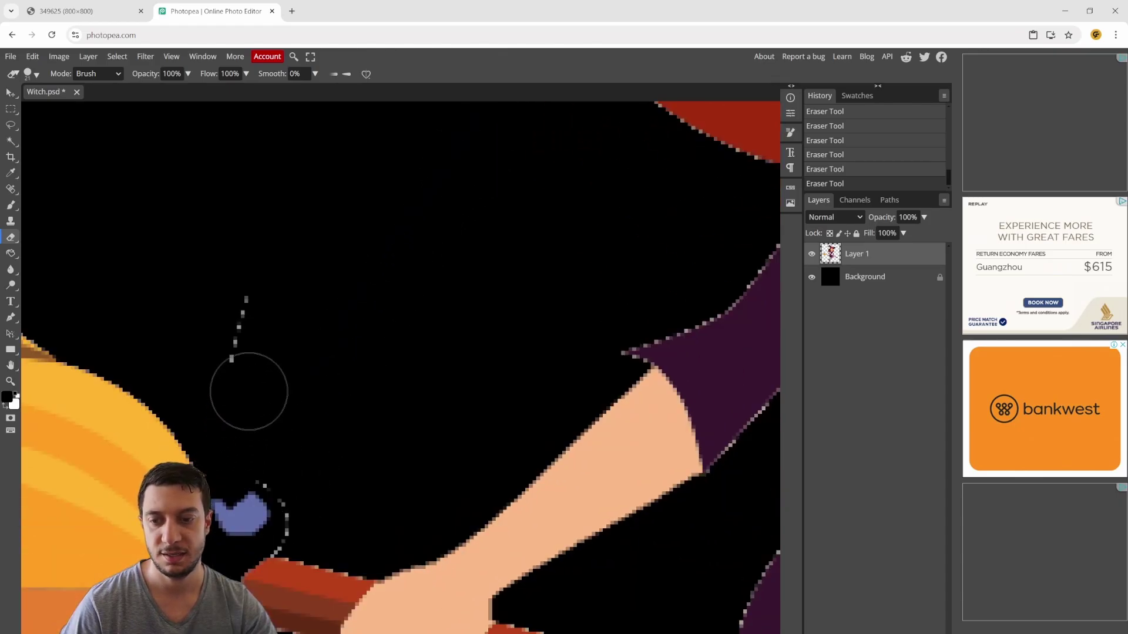
{"action": "scroll", "coordinate": [287, 460], "scroll_direction": "down", "scroll_amount": 4}
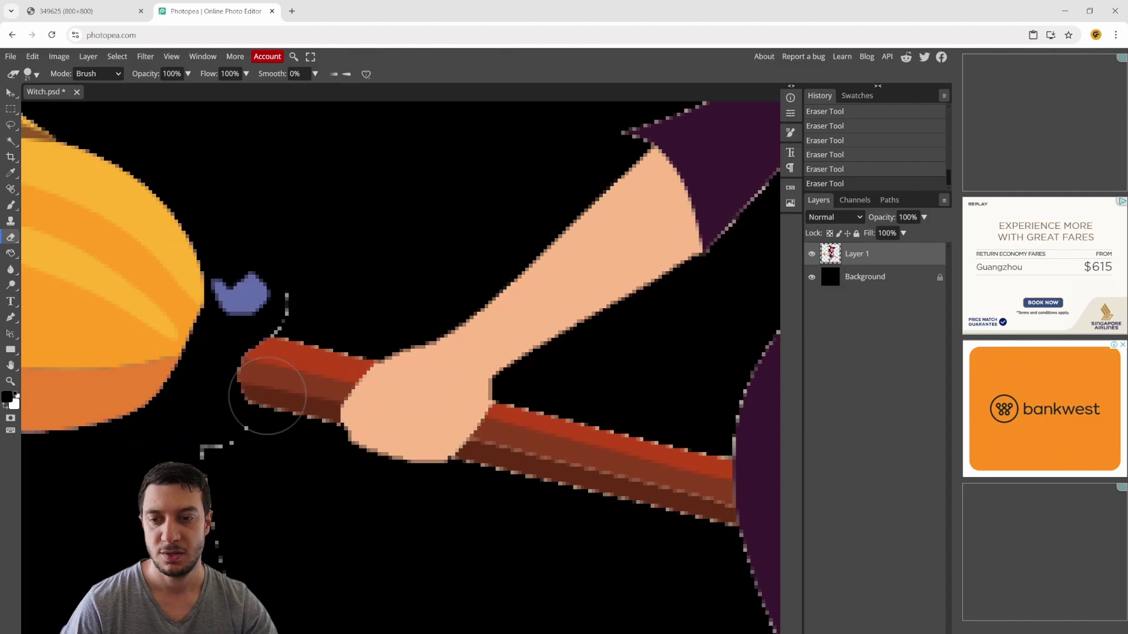
{"action": "scroll", "coordinate": [230, 341], "scroll_direction": "down", "scroll_amount": 4}
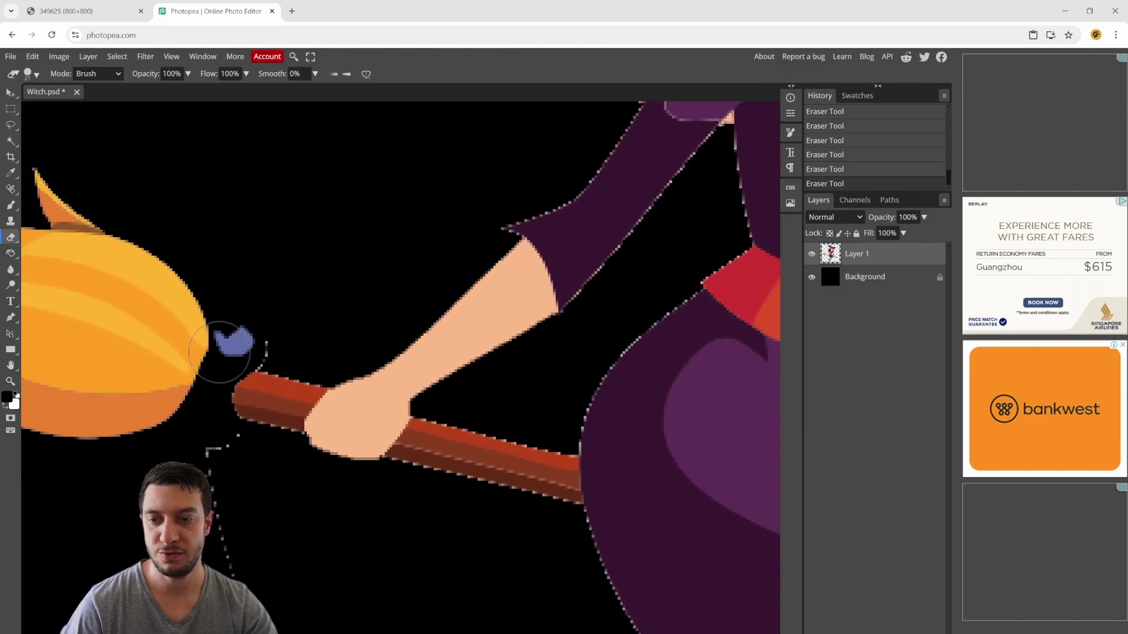
{"action": "left_click_drag", "start_coordinate": [113, 322], "coordinate": [265, 330]}
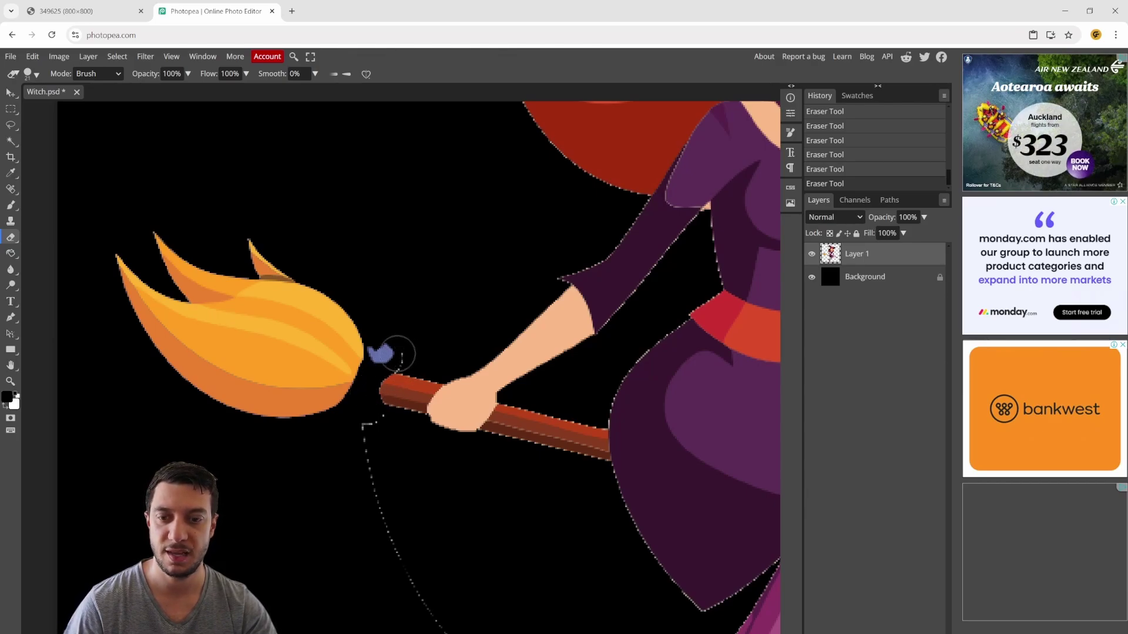
{"action": "scroll", "coordinate": [385, 354], "scroll_direction": "up", "scroll_amount": 2}
{"action": "left_click", "coordinate": [374, 354]}
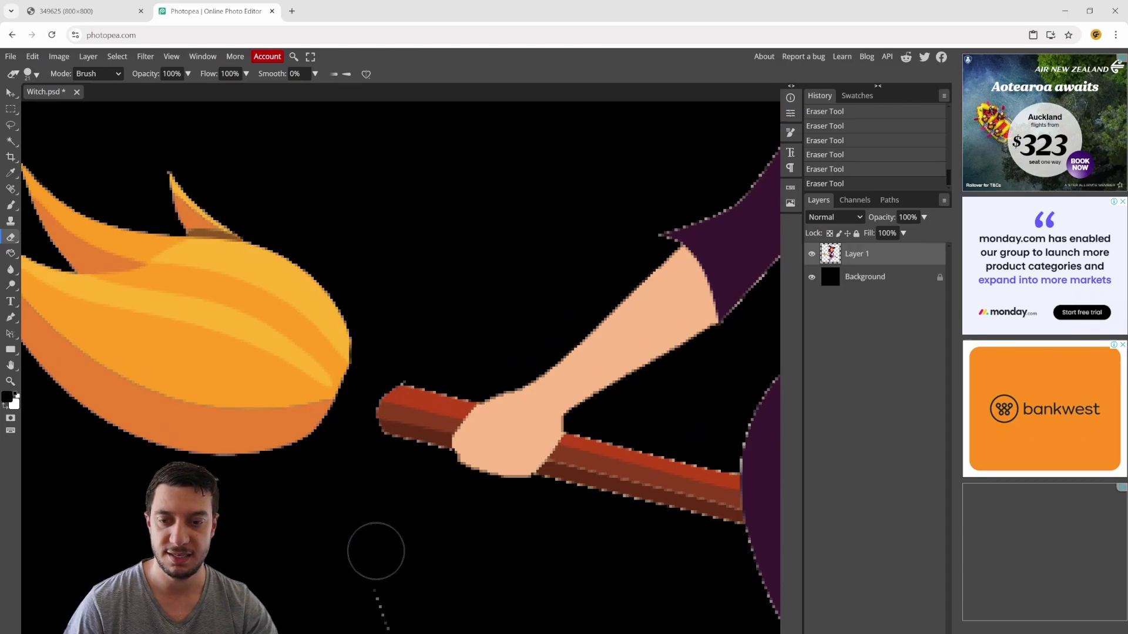
{"action": "scroll", "coordinate": [376, 549], "scroll_direction": "down", "scroll_amount": 5}
{"action": "mouse_move", "coordinate": [376, 298]}
{"action": "left_mouse_down"}
{"action": "mouse_move", "coordinate": [554, 514]}
{"action": "mouse_move", "coordinate": [610, 611]}
{"action": "mouse_move", "coordinate": [418, 405]}
{"action": "left_mouse_up"}
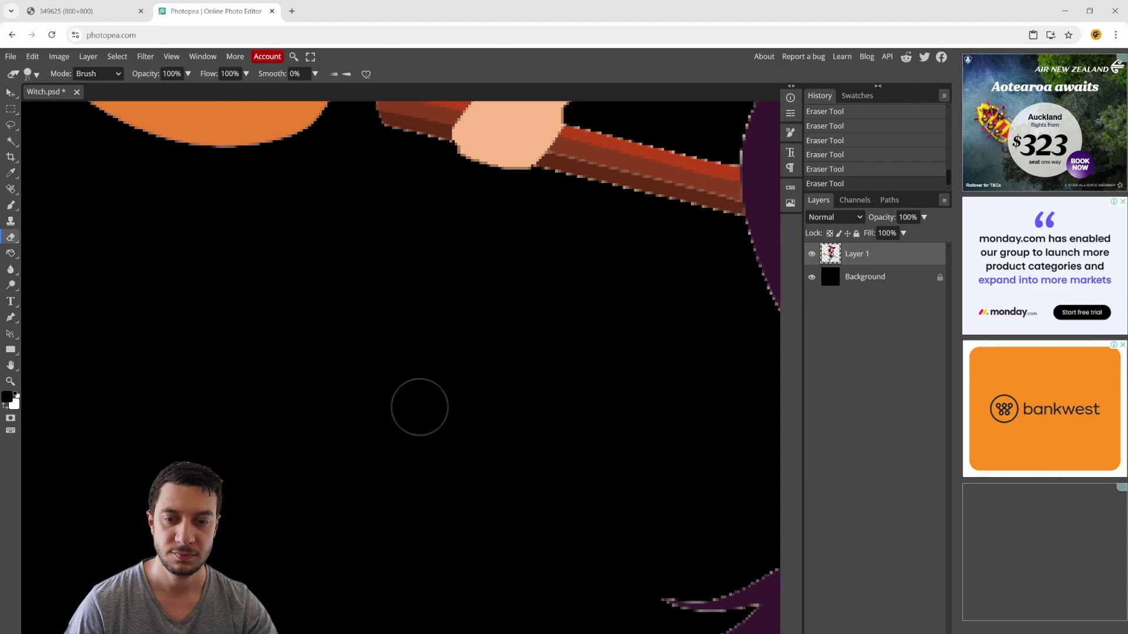
{"action": "scroll", "coordinate": [446, 388], "scroll_direction": "down", "scroll_amount": 5}
{"action": "scroll", "coordinate": [449, 386], "scroll_direction": "down", "scroll_amount": 2}
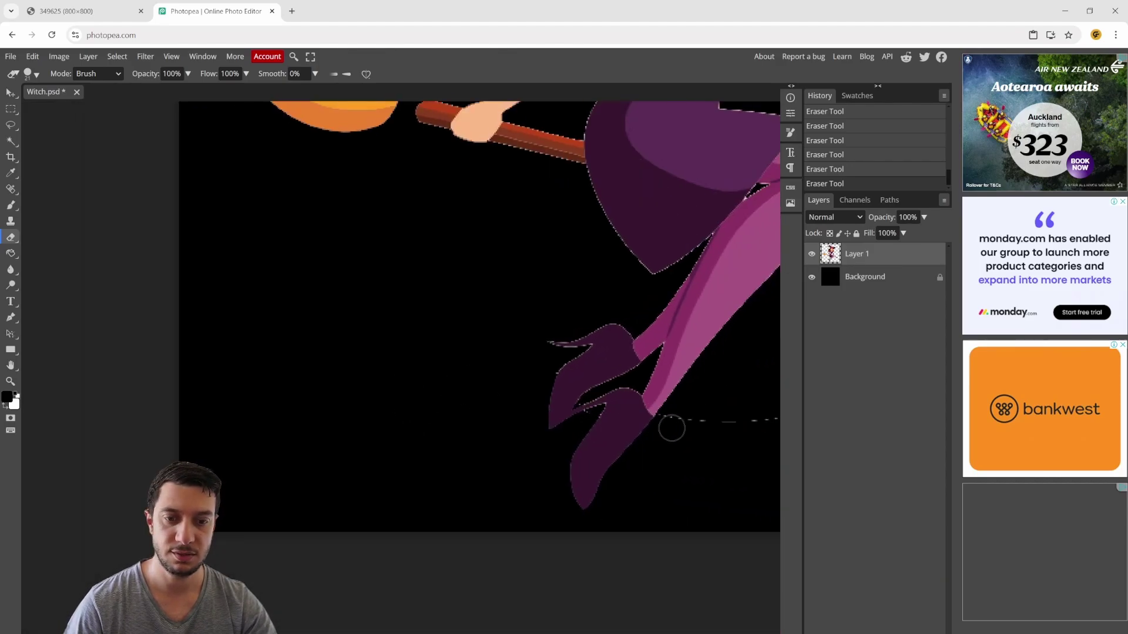
{"action": "scroll", "coordinate": [461, 441], "scroll_direction": "up", "scroll_amount": 2}
{"action": "scroll", "coordinate": [279, 408], "scroll_direction": "right", "scroll_amount": 5}
{"action": "scroll", "coordinate": [264, 391], "scroll_direction": "up", "scroll_amount": 3}
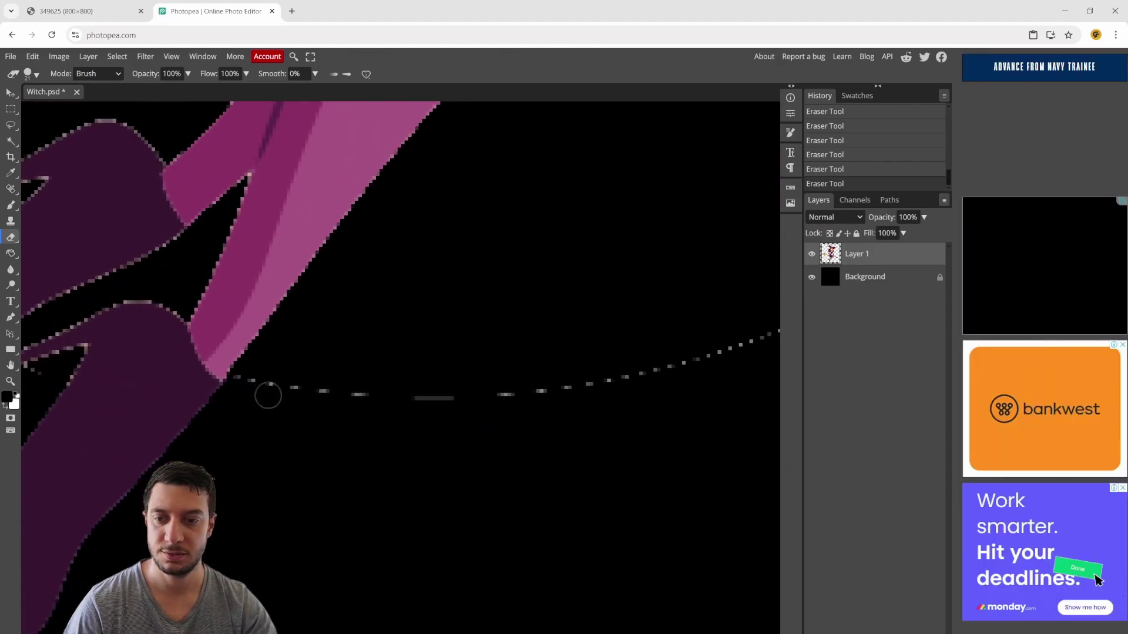
{"action": "mouse_move", "coordinate": [262, 391]}
{"action": "left_mouse_down"}
{"action": "mouse_move", "coordinate": [559, 382]}
{"action": "mouse_move", "coordinate": [637, 359]}
{"action": "mouse_move", "coordinate": [562, 330]}
{"action": "mouse_move", "coordinate": [622, 336]}
{"action": "mouse_move", "coordinate": [636, 295]}
{"action": "mouse_move", "coordinate": [333, 324]}
{"action": "mouse_move", "coordinate": [252, 345]}
{"action": "mouse_move", "coordinate": [271, 411]}
{"action": "mouse_move", "coordinate": [527, 349]}
{"action": "mouse_move", "coordinate": [633, 267]}
{"action": "mouse_move", "coordinate": [672, 206]}
{"action": "mouse_move", "coordinate": [662, 237]}
{"action": "mouse_move", "coordinate": [310, 531]}
{"action": "left_mouse_up"}
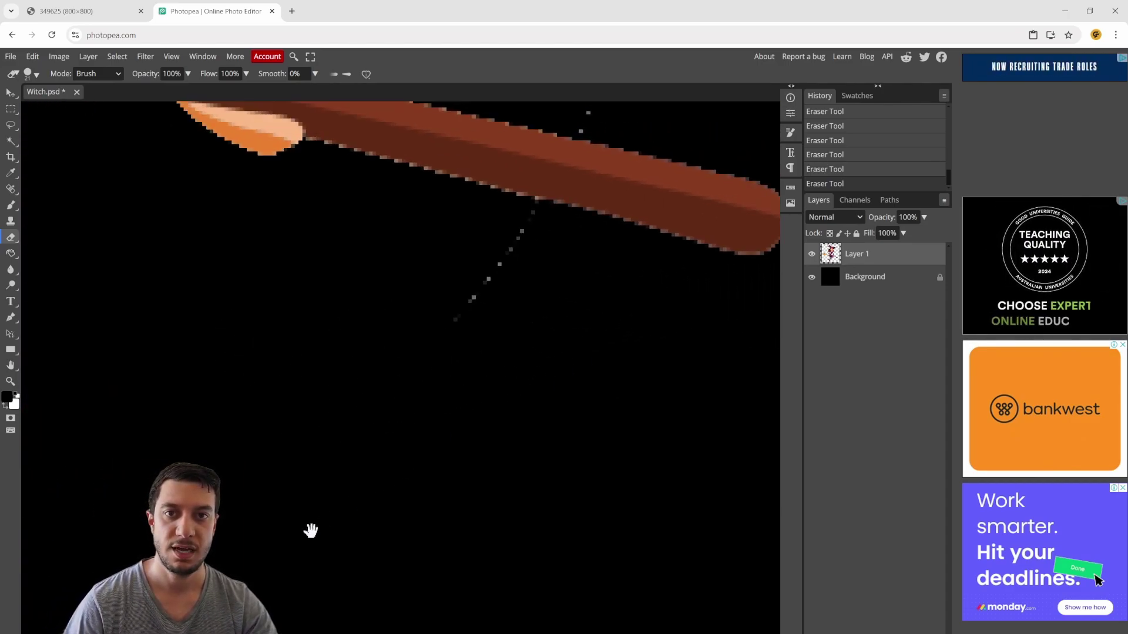
- Erase stray dots above the broomstick, below the handle and beside the red hair
{"action": "left_click_drag", "start_coordinate": [478, 267], "coordinate": [514, 252]}
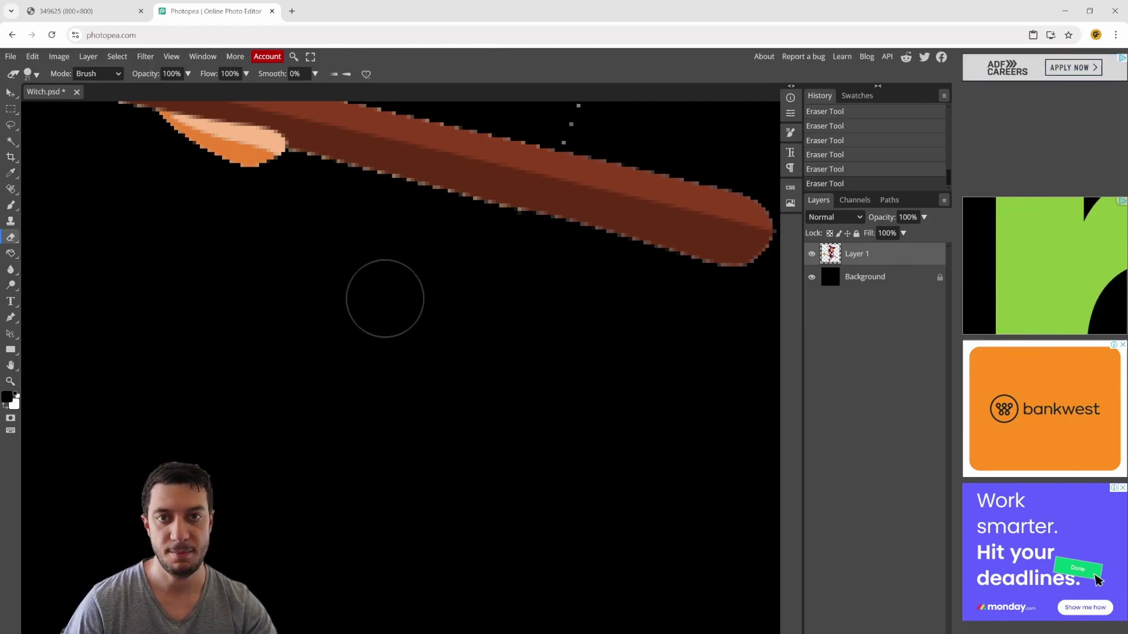
{"action": "scroll", "coordinate": [433, 270], "scroll_direction": "up", "scroll_amount": 3}
{"action": "scroll", "coordinate": [491, 319], "scroll_direction": "up", "scroll_amount": 12}
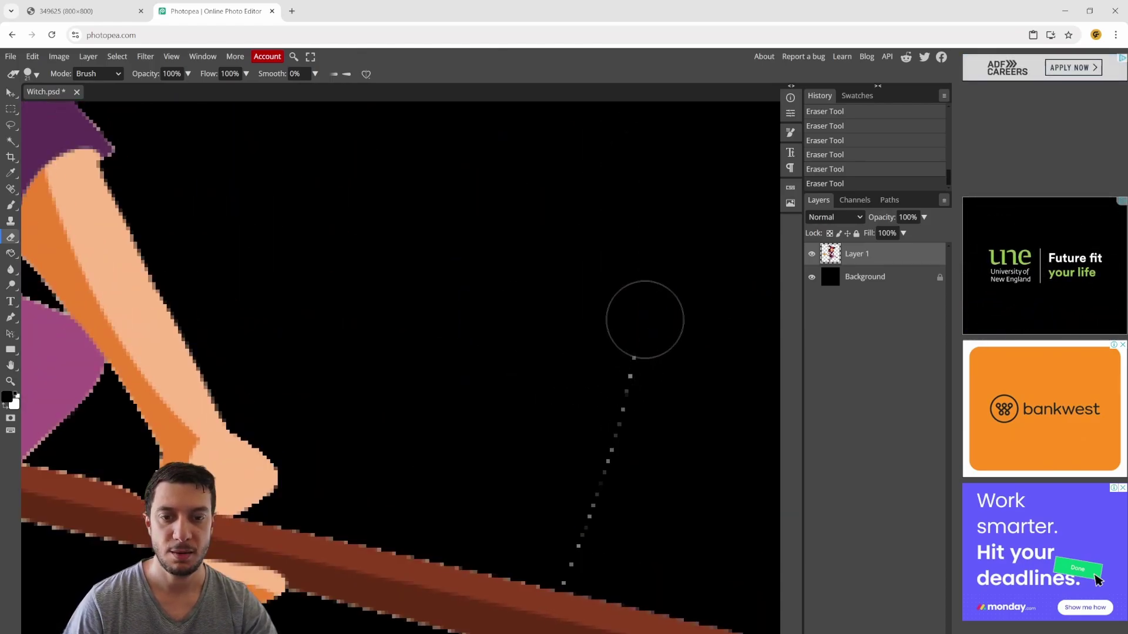
{"action": "left_click_drag", "start_coordinate": [642, 318], "coordinate": [575, 541]}
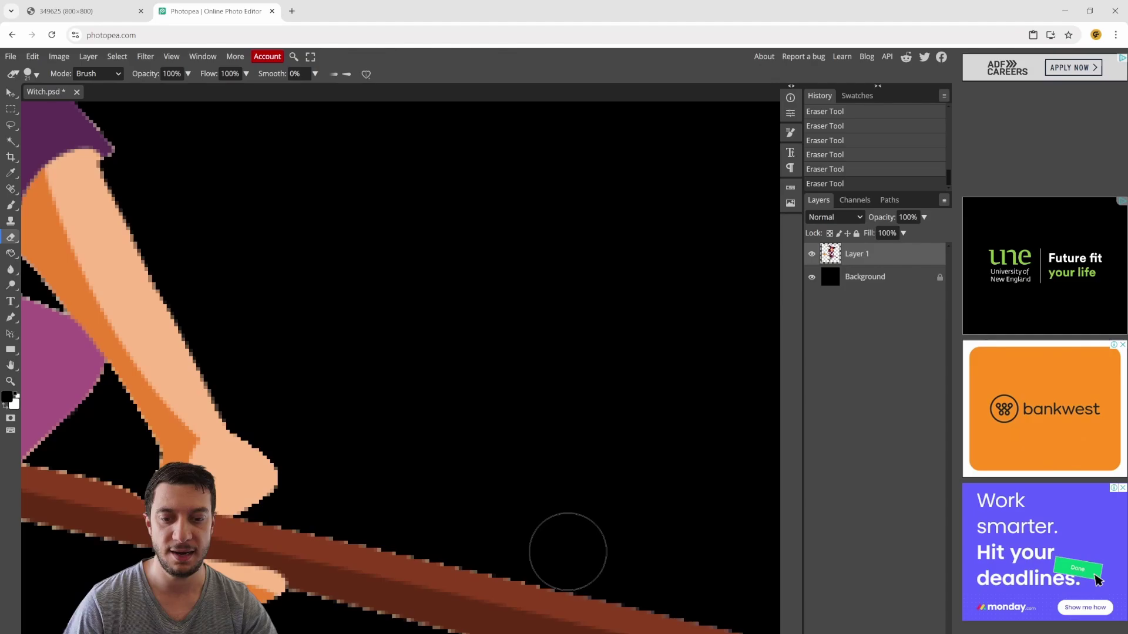
{"action": "key", "text": "space"}
{"action": "mouse_move", "coordinate": [491, 213]}
{"action": "left_mouse_down"}
{"action": "mouse_move", "coordinate": [327, 292]}
{"action": "mouse_move", "coordinate": [365, 403]}
{"action": "mouse_move", "coordinate": [589, 319]}
{"action": "mouse_move", "coordinate": [600, 300]}
{"action": "left_mouse_up"}
{"action": "scroll", "coordinate": [487, 269], "scroll_direction": "left", "scroll_amount": 5}
{"action": "scroll", "coordinate": [475, 309], "scroll_direction": "up", "scroll_amount": 5}
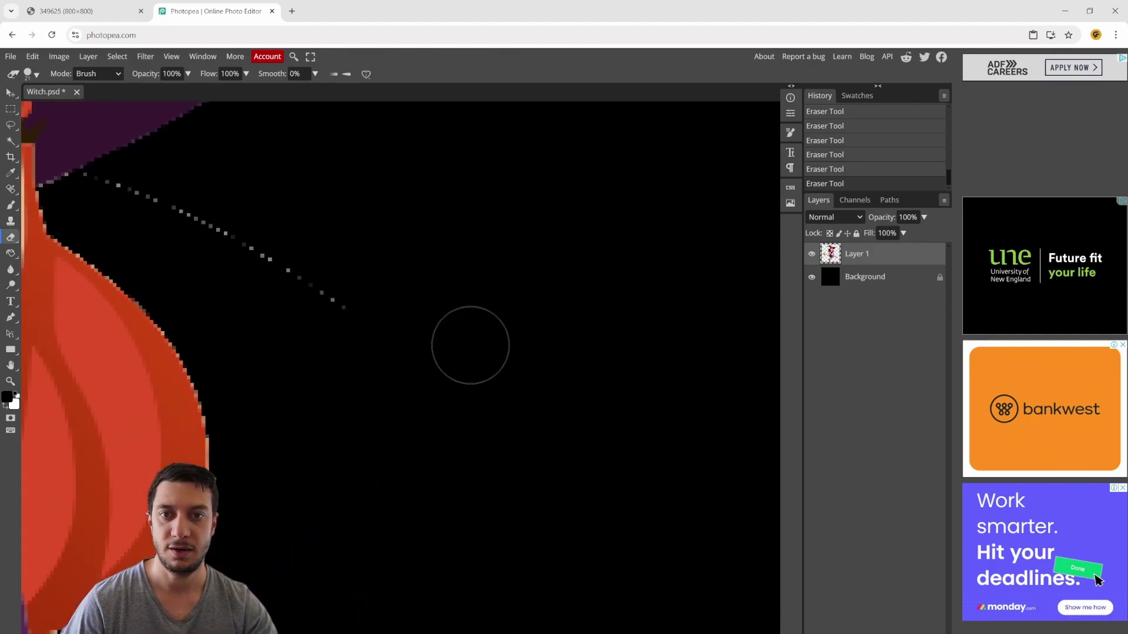
{"action": "mouse_move", "coordinate": [470, 343]}
{"action": "left_mouse_down"}
{"action": "mouse_move", "coordinate": [151, 205]}
{"action": "mouse_move", "coordinate": [119, 203]}
{"action": "left_mouse_up"}
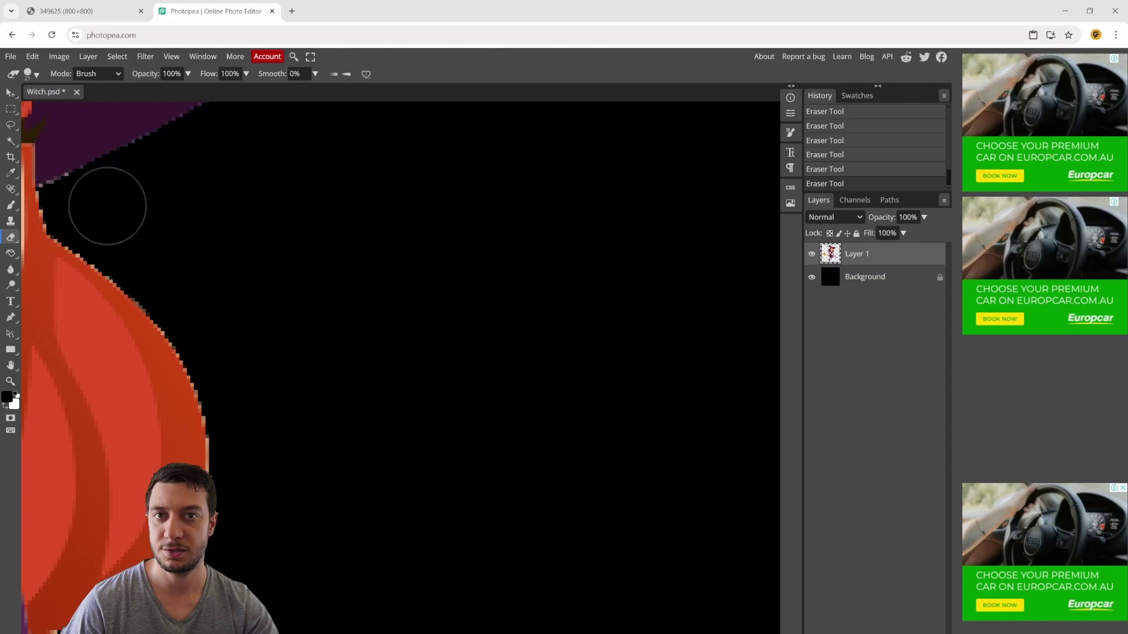
{"action": "scroll", "coordinate": [307, 283], "scroll_direction": "left", "scroll_amount": 3}
{"action": "scroll", "coordinate": [307, 284], "scroll_direction": "down", "scroll_amount": 5}
{"action": "scroll", "coordinate": [360, 251], "scroll_direction": "up", "scroll_amount": 6}
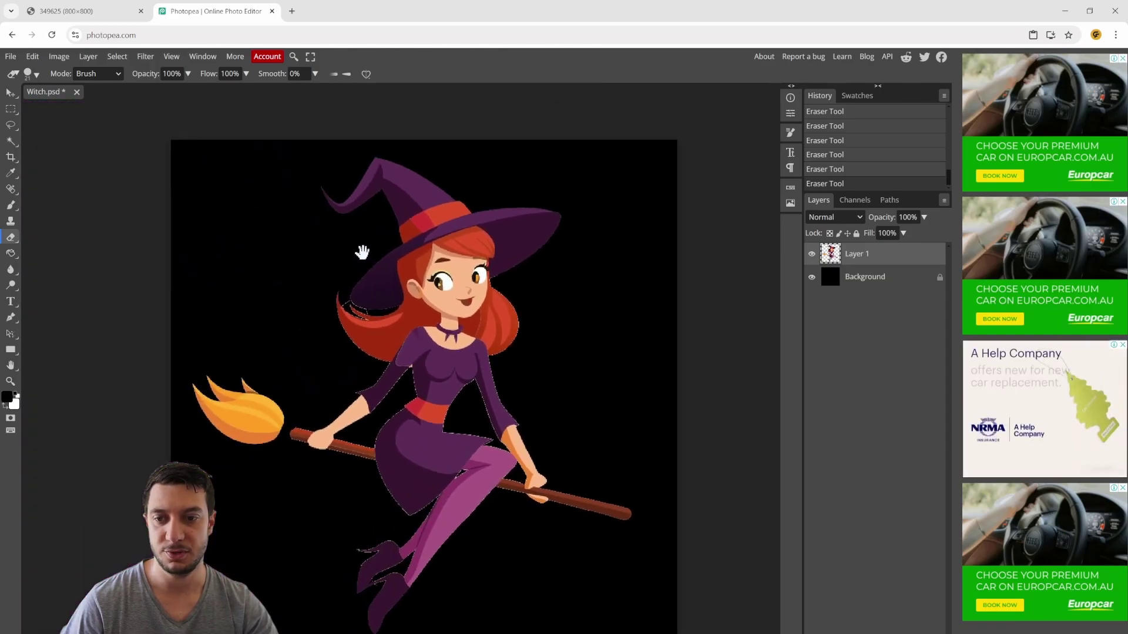
{"action": "scroll", "coordinate": [403, 279], "scroll_direction": "up", "scroll_amount": 5}
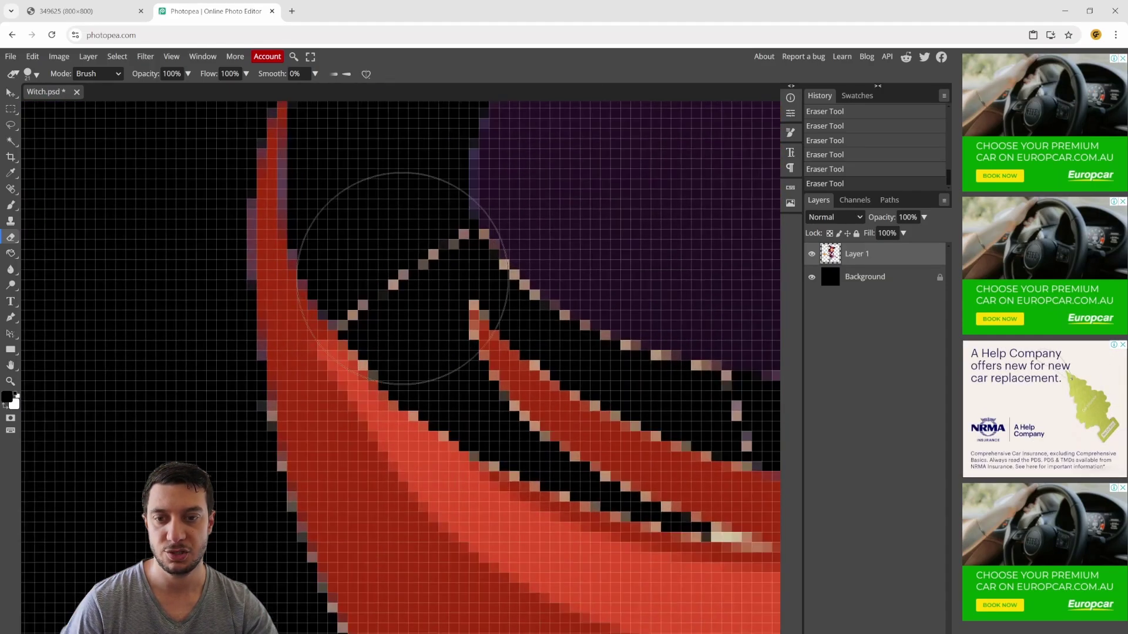
- Shrink the eraser to about 2 px and frame the hair's lower strands and whole witch
{"action": "right_click", "coordinate": [404, 248]}
{"action": "left_click_drag", "start_coordinate": [481, 268], "coordinate": [461, 268]}
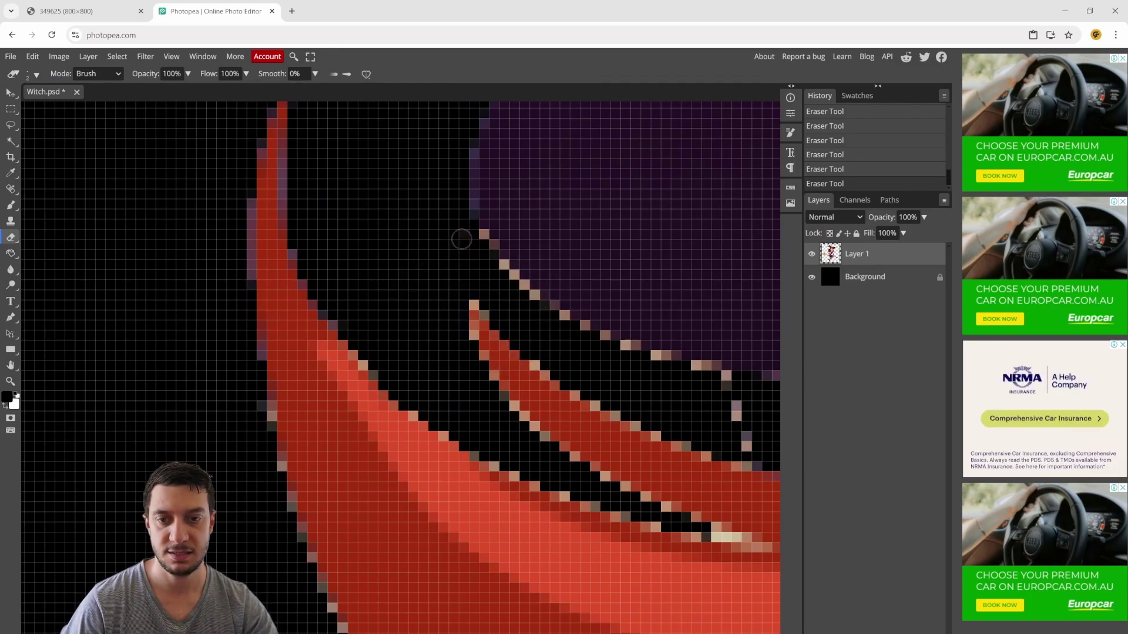
{"action": "left_click_drag", "start_coordinate": [738, 386], "coordinate": [359, 314]}
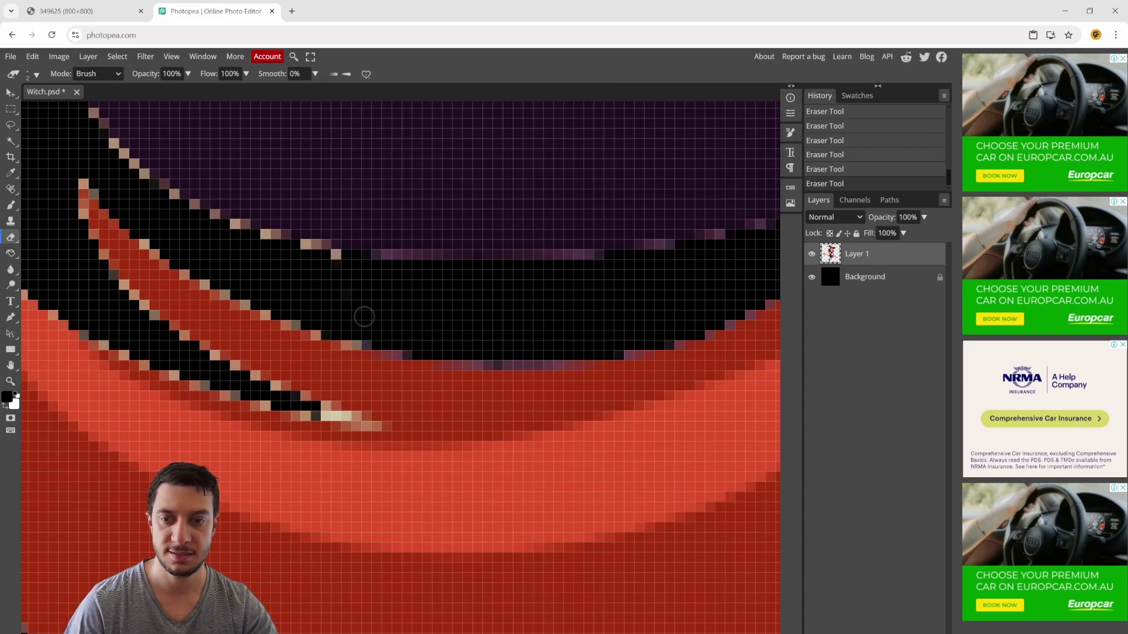
{"action": "scroll", "coordinate": [364, 317], "scroll_direction": "down", "scroll_amount": 5}
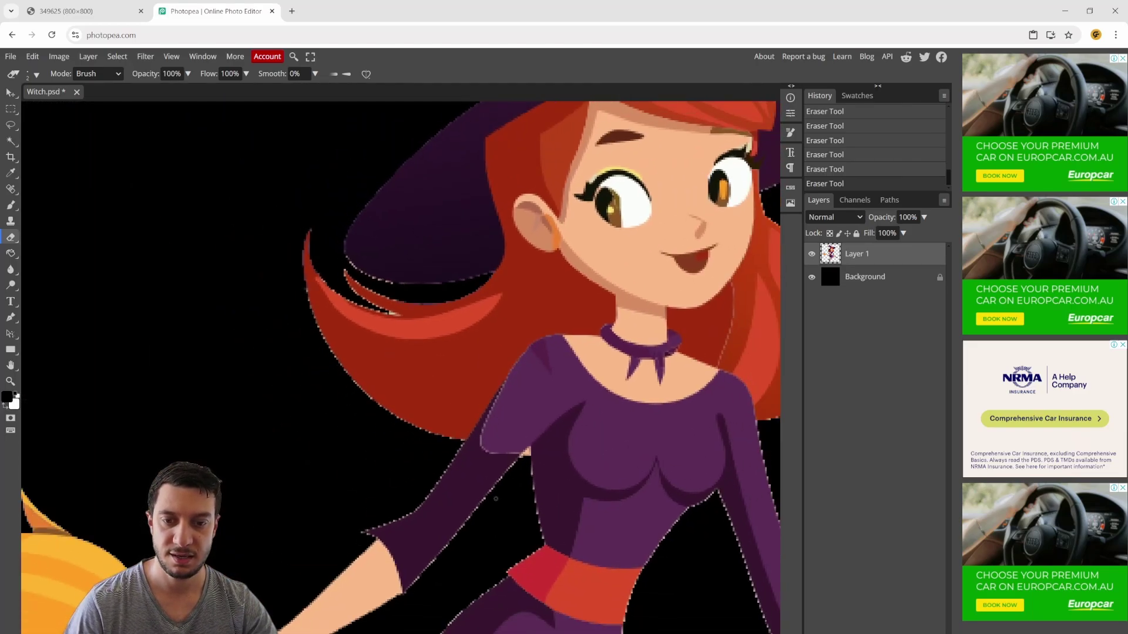
{"action": "scroll", "coordinate": [518, 499], "scroll_direction": "down", "scroll_amount": 4}
{"action": "left_click_drag", "start_coordinate": [605, 527], "coordinate": [554, 360]}
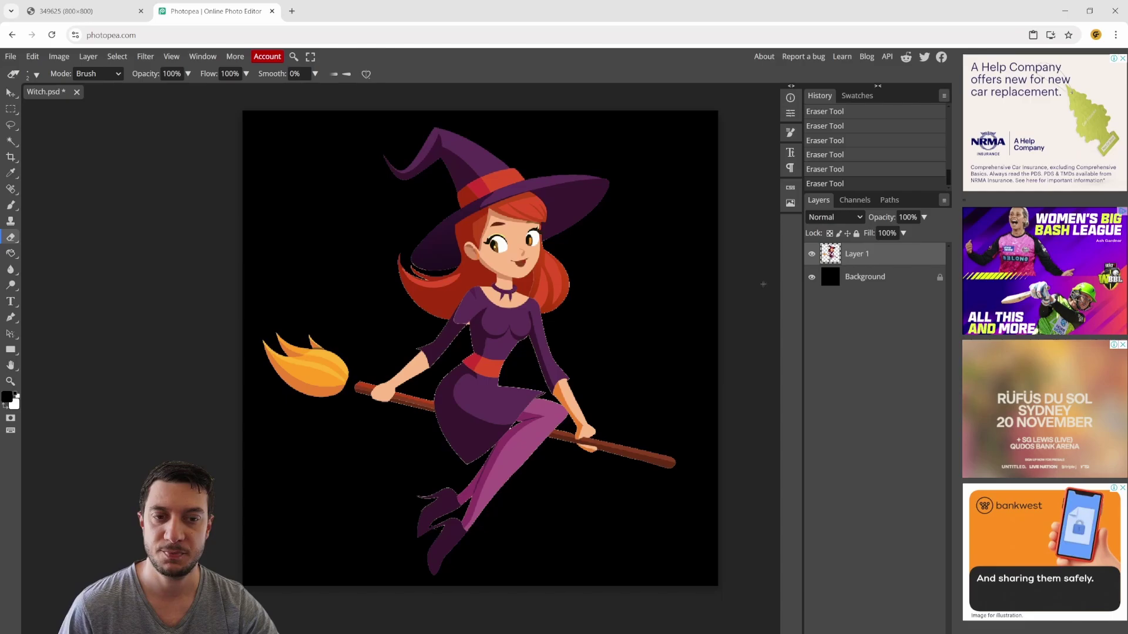
- Delete the black Background layer, leaving only Layer 1 on a transparent canvas
{"action": "left_click", "coordinate": [868, 277]}
{"action": "key", "text": "Delete"}
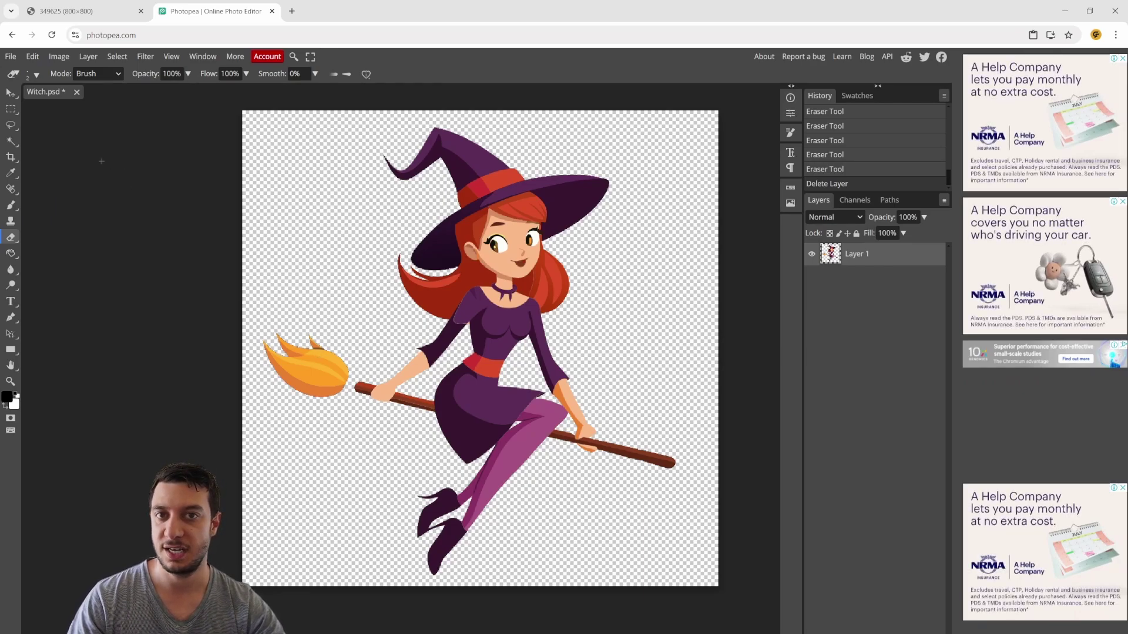
- Box-select the orange broom bristles, cut them and paste them as Layer 2
{"action": "left_click", "coordinate": [12, 112]}
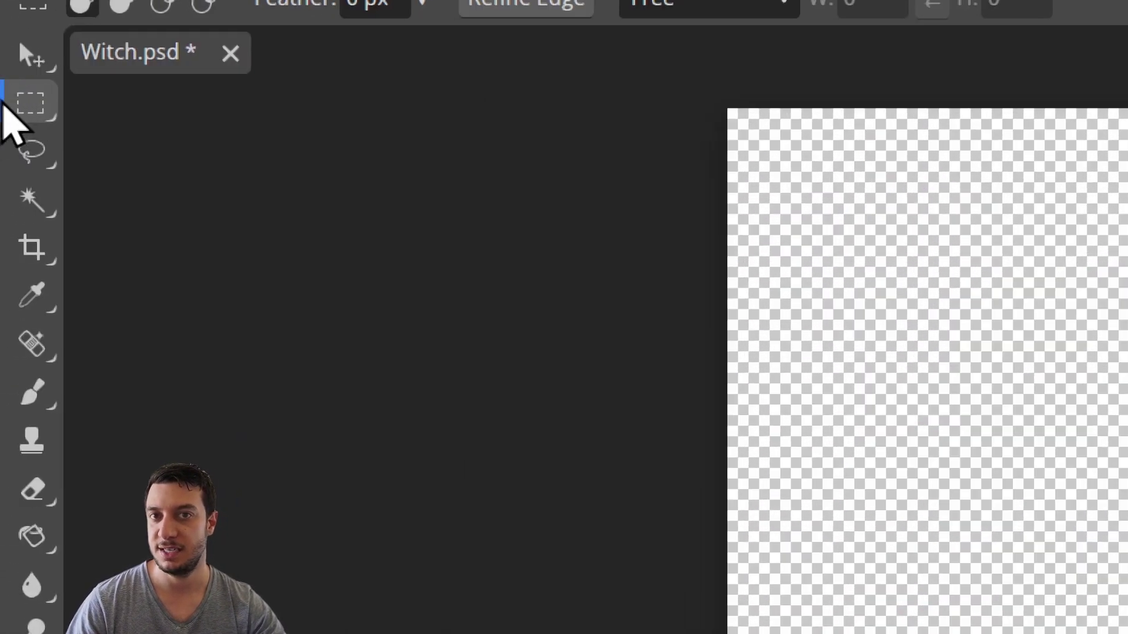
{"action": "right_click", "coordinate": [7, 111]}
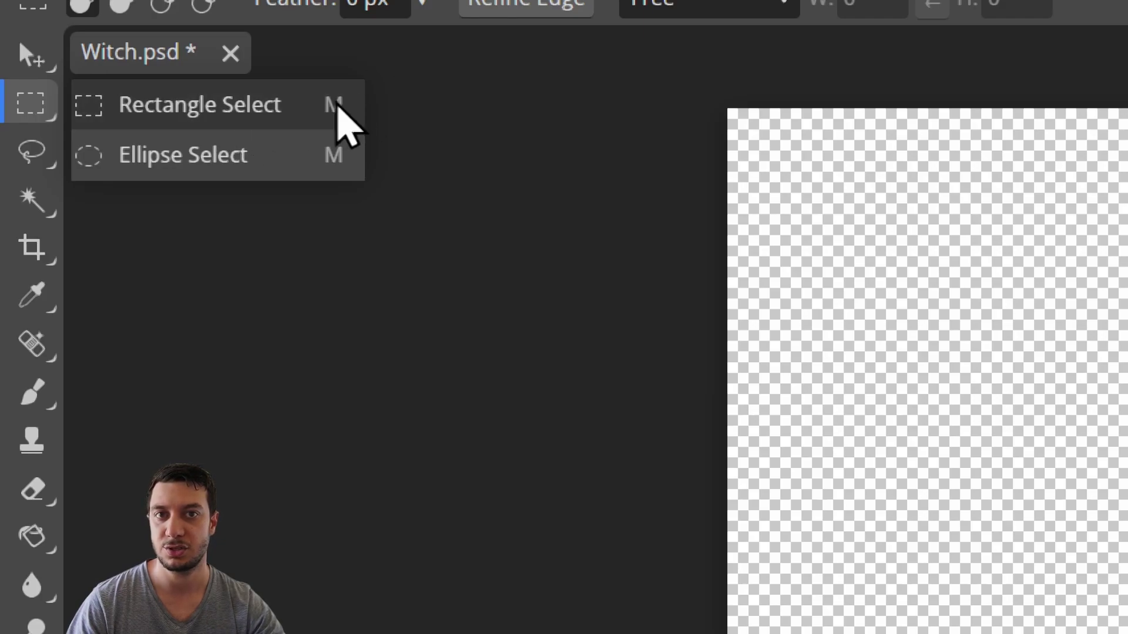
{"action": "left_click", "coordinate": [337, 106]}
{"action": "left_click_drag", "start_coordinate": [235, 286], "coordinate": [393, 342]}
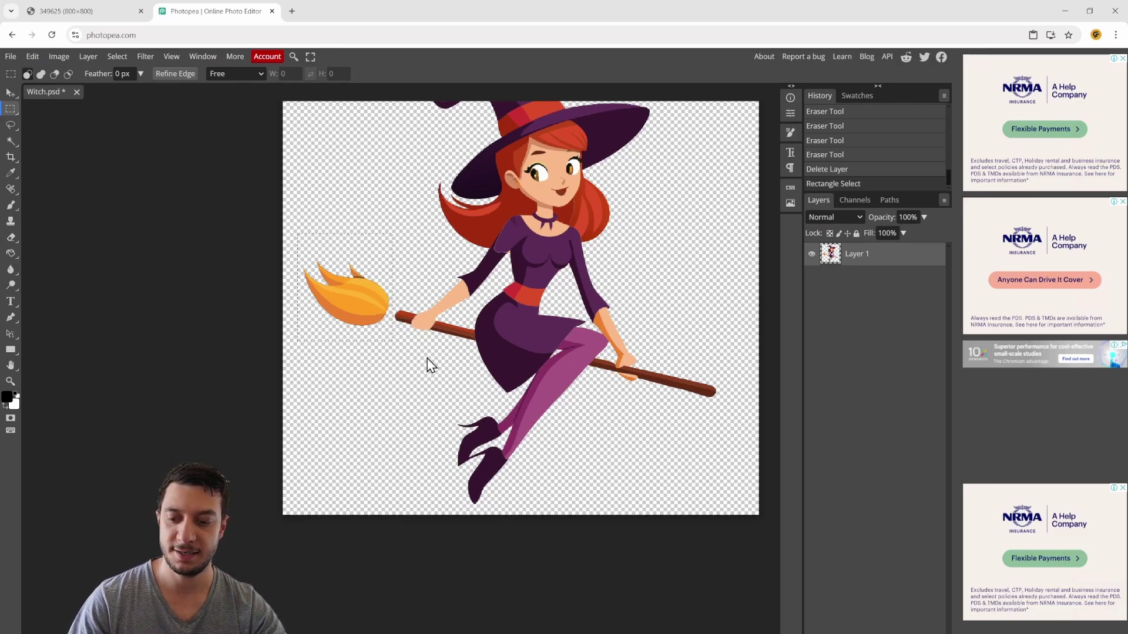
{"action": "key", "text": "Delete"}
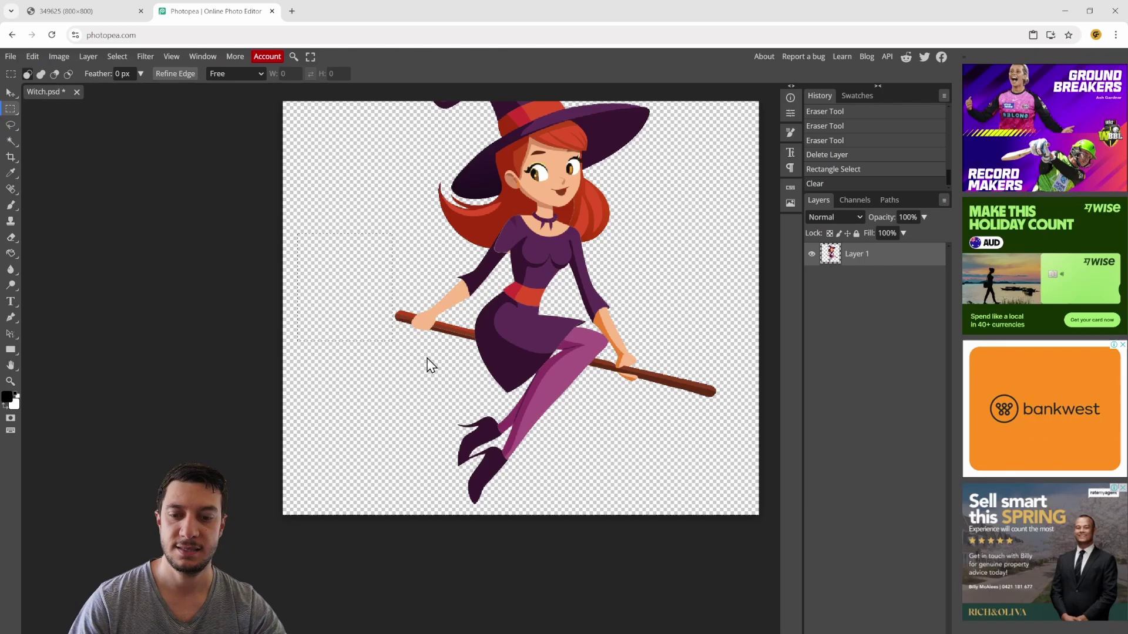
{"action": "key", "text": "ctrl+v"}
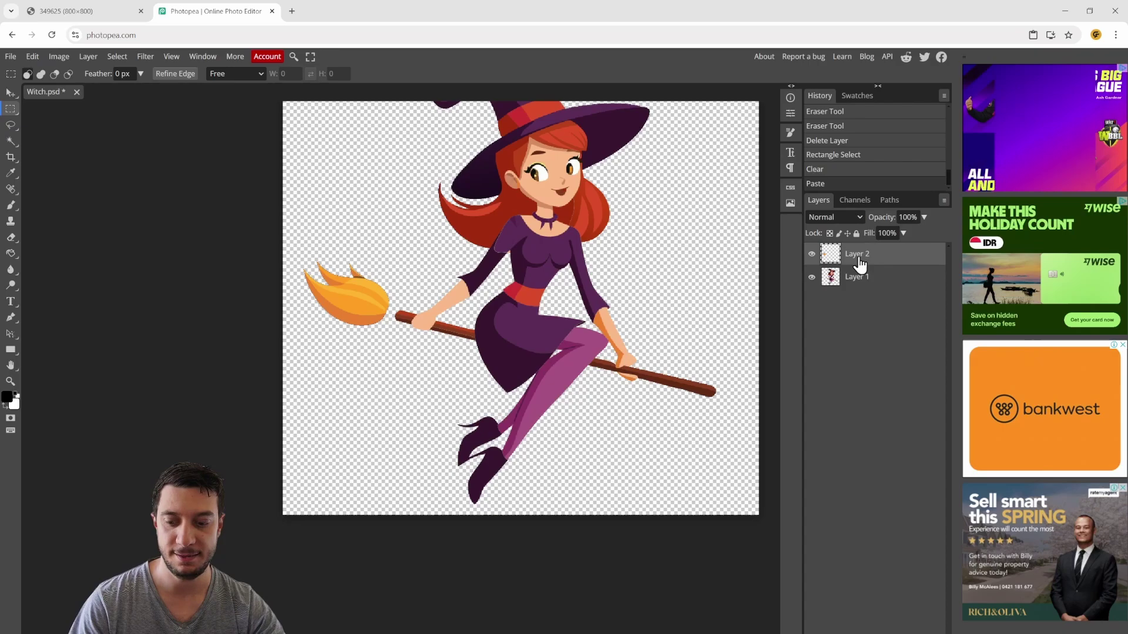
- Nudge the Layer 2 bristles slightly along the broom onto the stick's end
{"action": "key", "text": "v"}
{"action": "left_click_drag", "start_coordinate": [336, 295], "coordinate": [351, 301]}
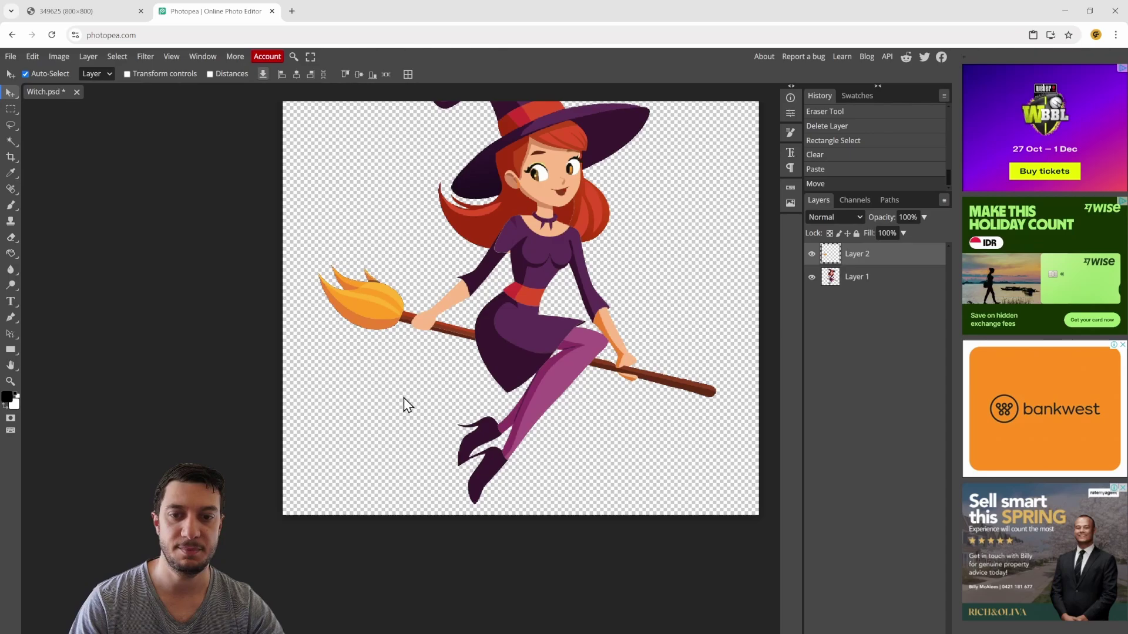
{"action": "scroll", "coordinate": [404, 397], "scroll_direction": "down", "scroll_amount": 1}
{"action": "scroll", "coordinate": [412, 328], "scroll_direction": "up", "scroll_amount": 3}
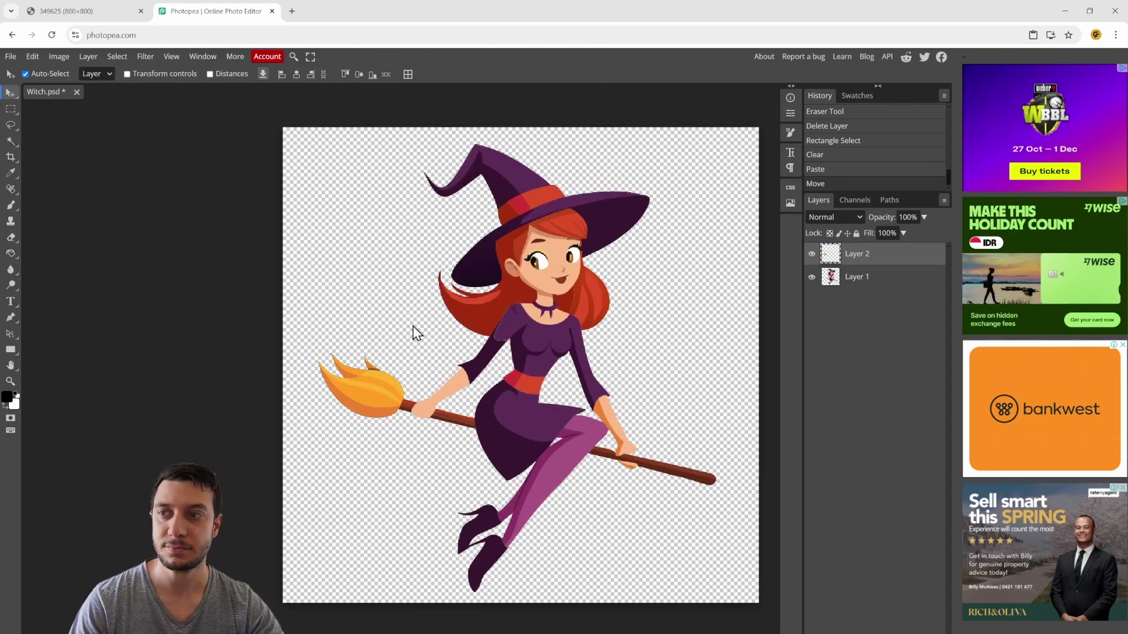
{"action": "left_click", "coordinate": [370, 235]}
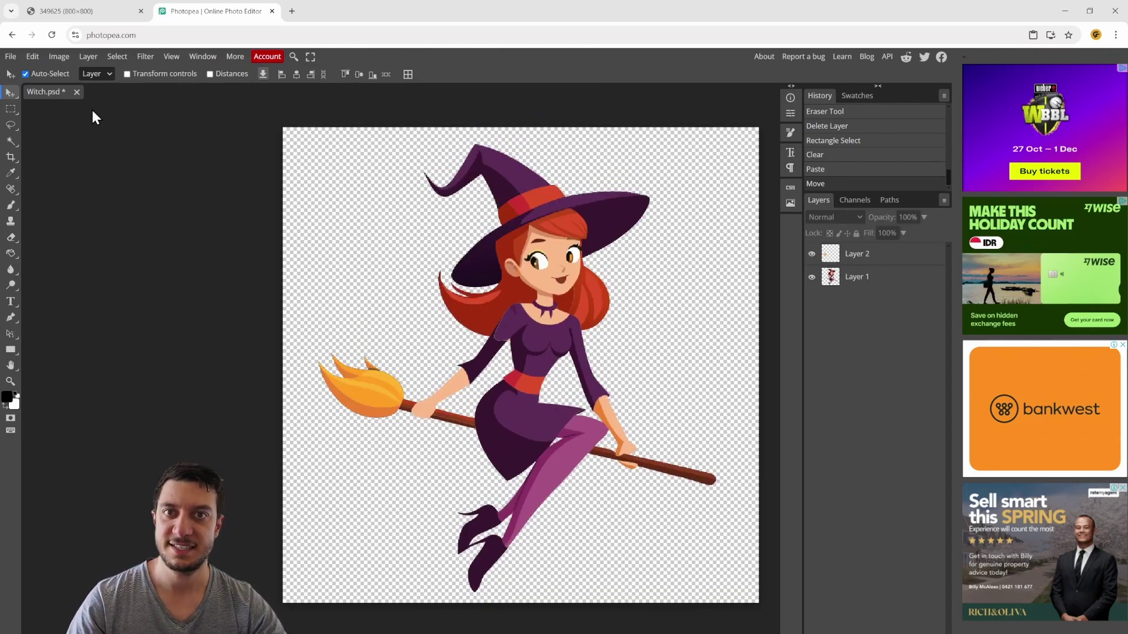
{"action": "left_click", "coordinate": [10, 57]}
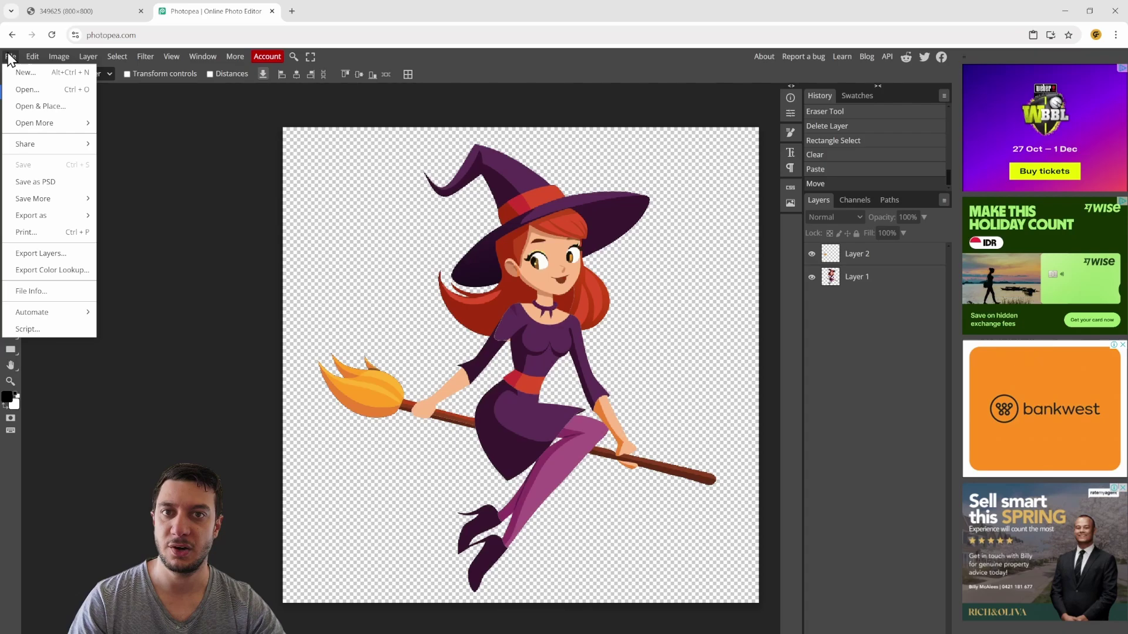
{"action": "mouse_move", "coordinate": [75, 215]}
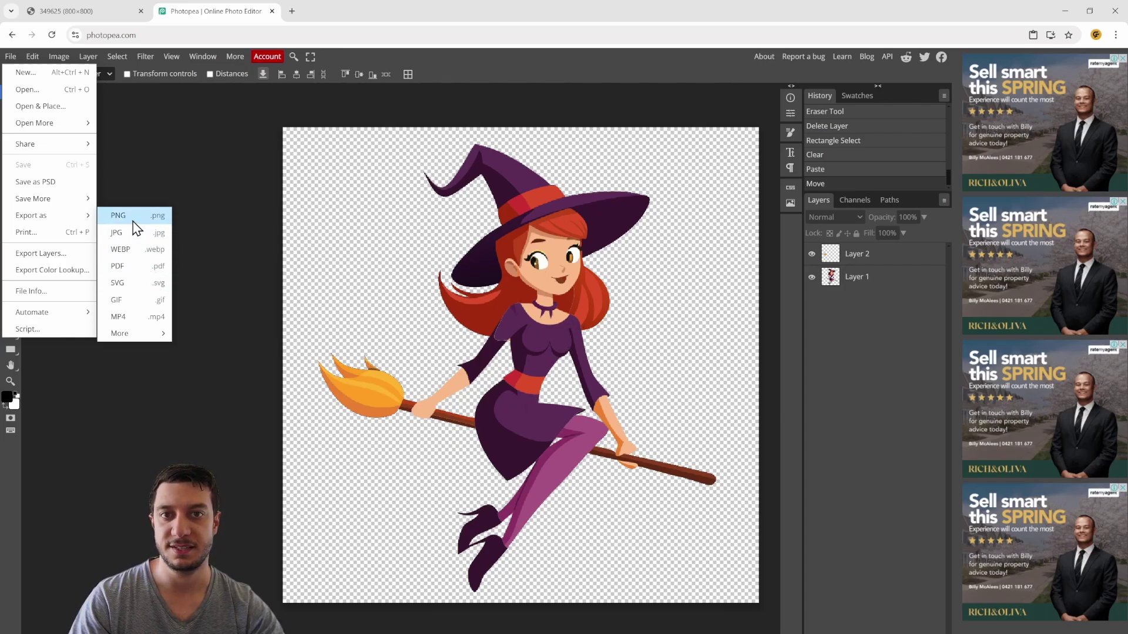
{"action": "left_click", "coordinate": [267, 141]}
{"action": "left_click", "coordinate": [866, 265]}
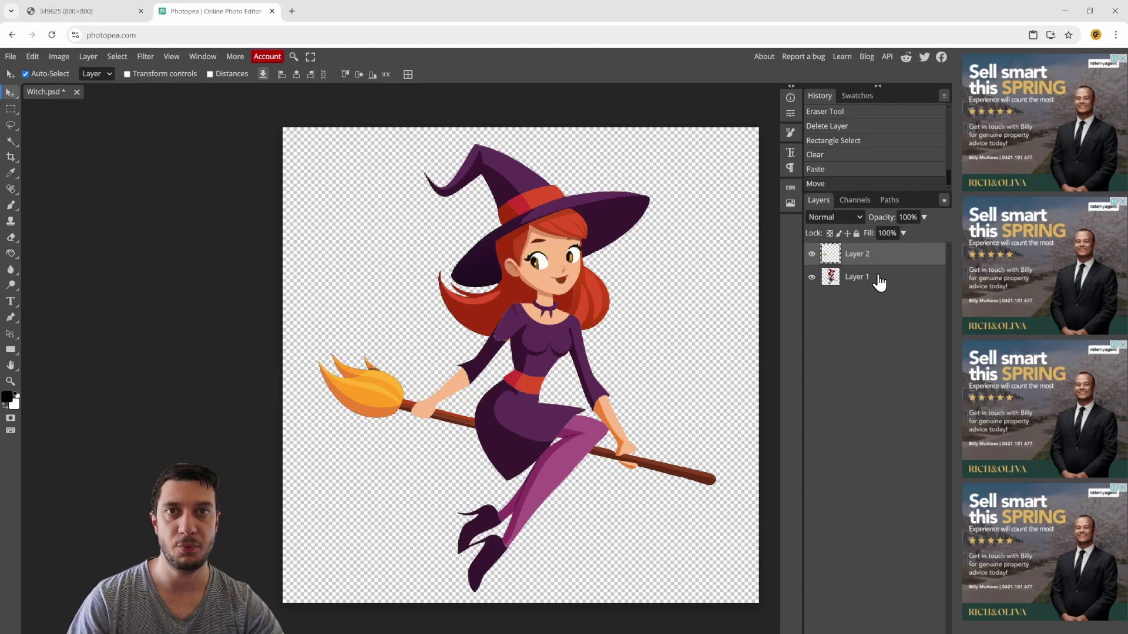
- Select Layer 1 together with the bristles layer and merge them into a single Layer 2
{"action": "left_click", "coordinate": [857, 277], "text": "shift"}
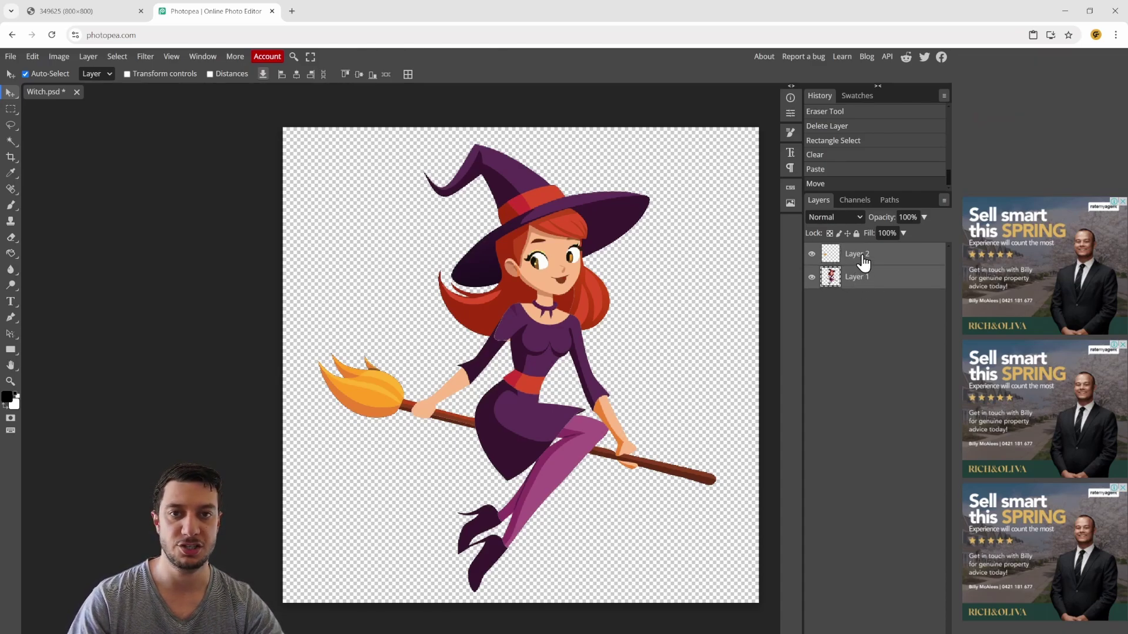
{"action": "right_click", "coordinate": [866, 276]}
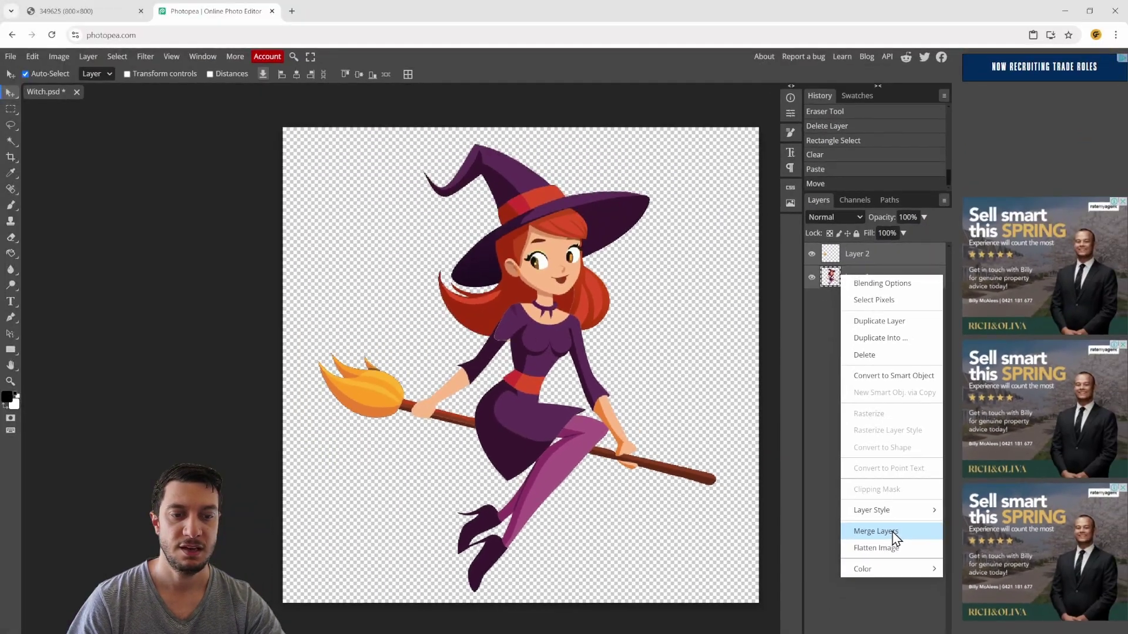
{"action": "left_click", "coordinate": [895, 521]}
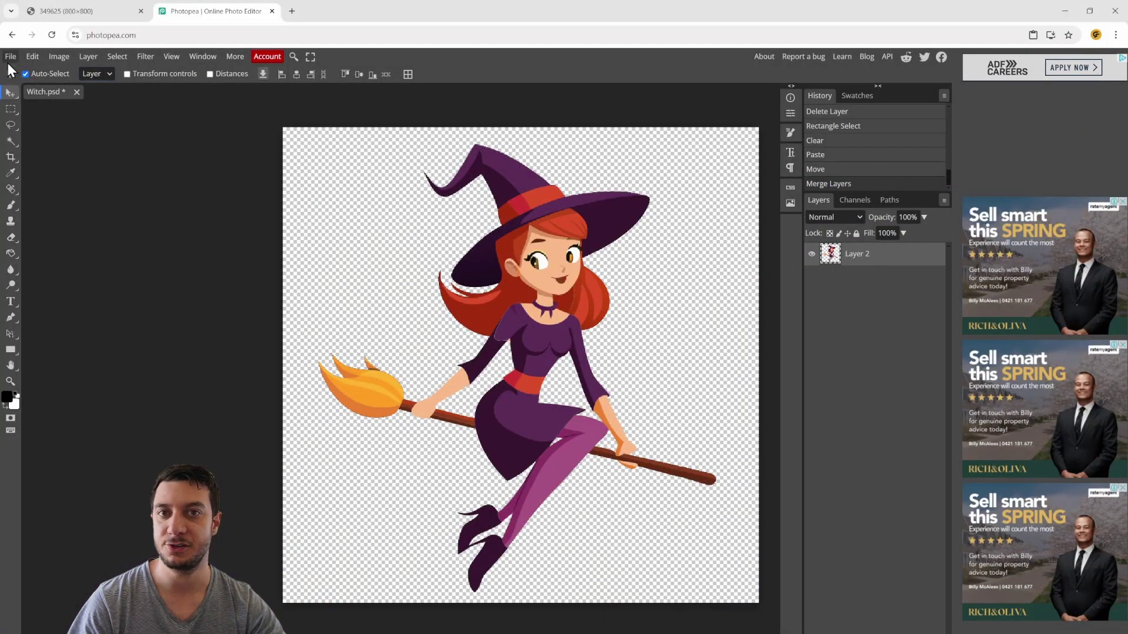
- Export the merged witch as an 800×800 PNG named Witch and dismiss the save notice
{"action": "left_click", "coordinate": [9, 58]}
{"action": "mouse_move", "coordinate": [41, 216]}
{"action": "left_click", "coordinate": [111, 216]}
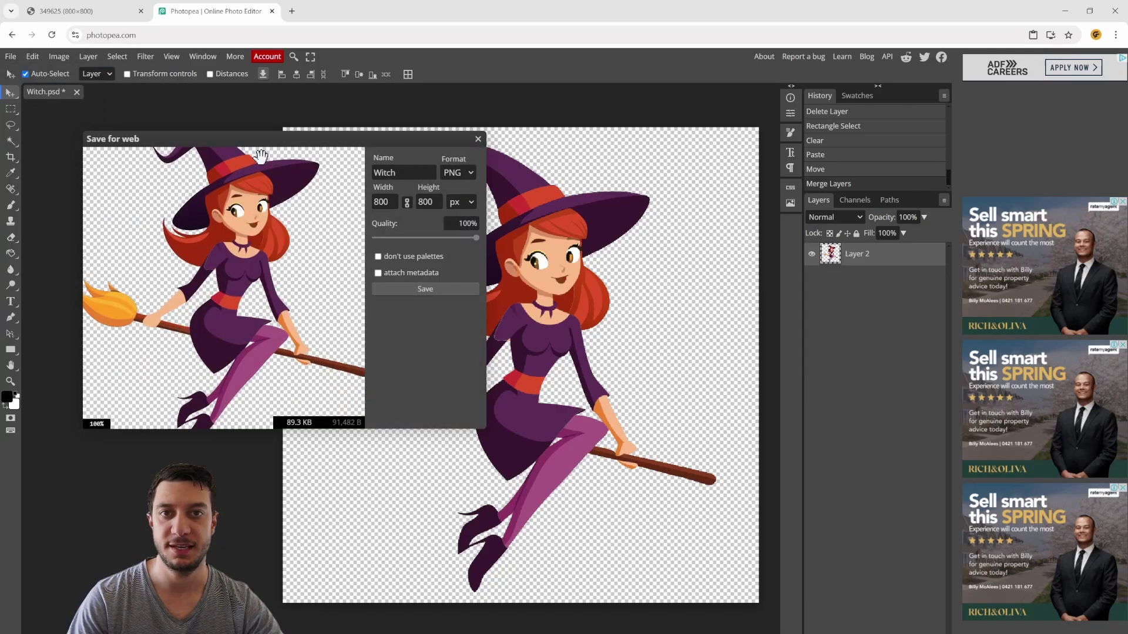
{"action": "left_click_drag", "start_coordinate": [258, 149], "coordinate": [501, 144]}
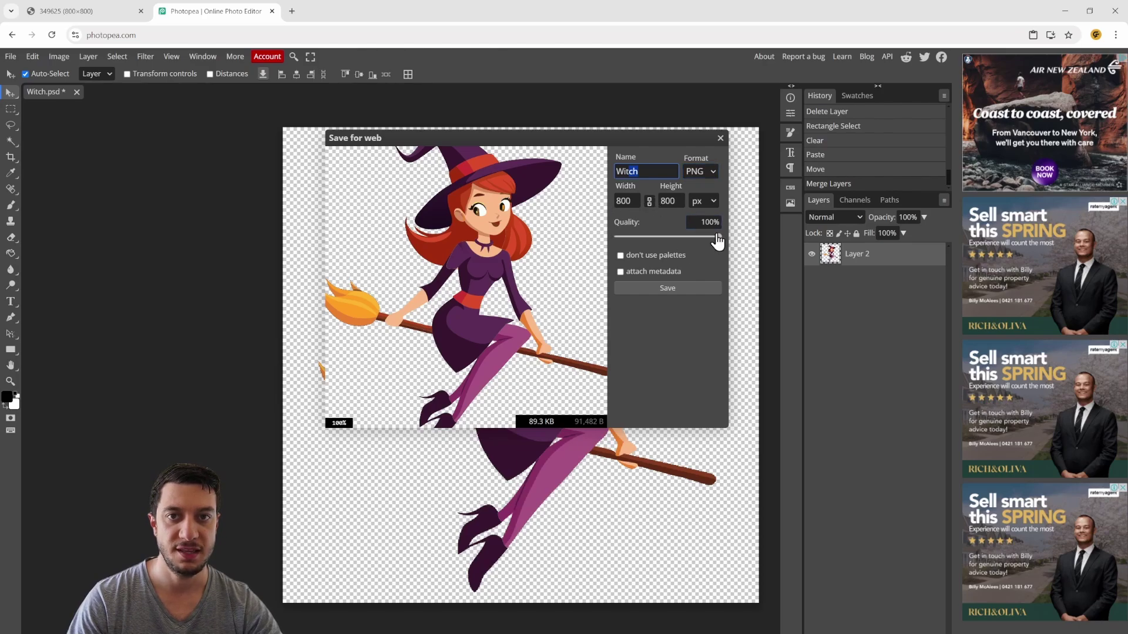
{"action": "left_click", "coordinate": [675, 287]}
{"action": "left_click", "coordinate": [600, 92]}
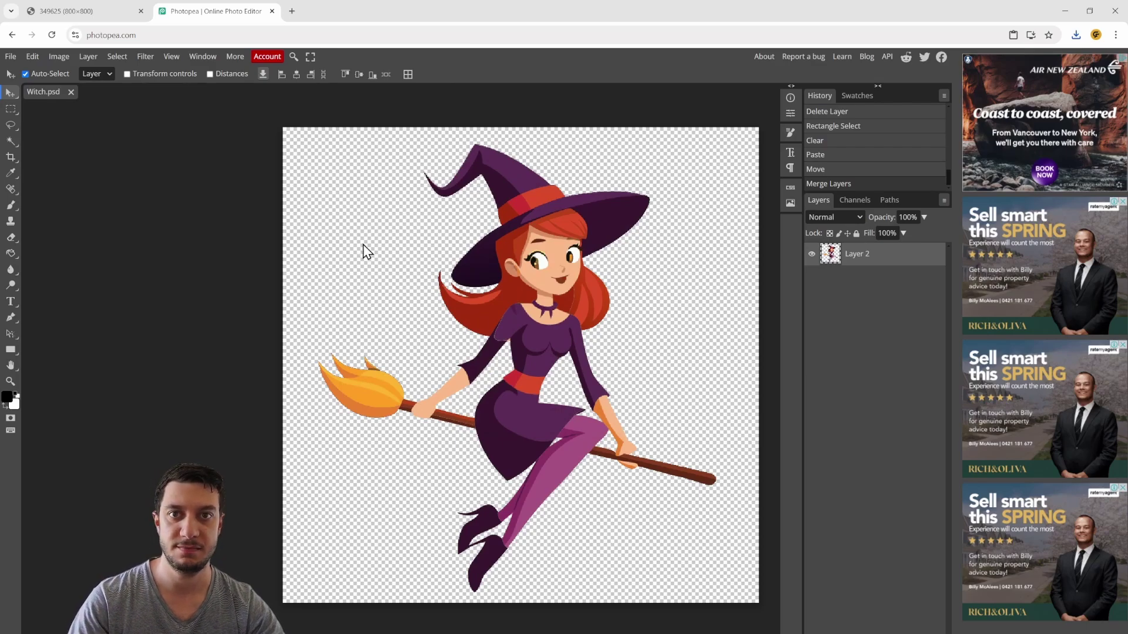
{"action": "scroll", "coordinate": [622, 220], "scroll_direction": "right", "scroll_amount": 1}
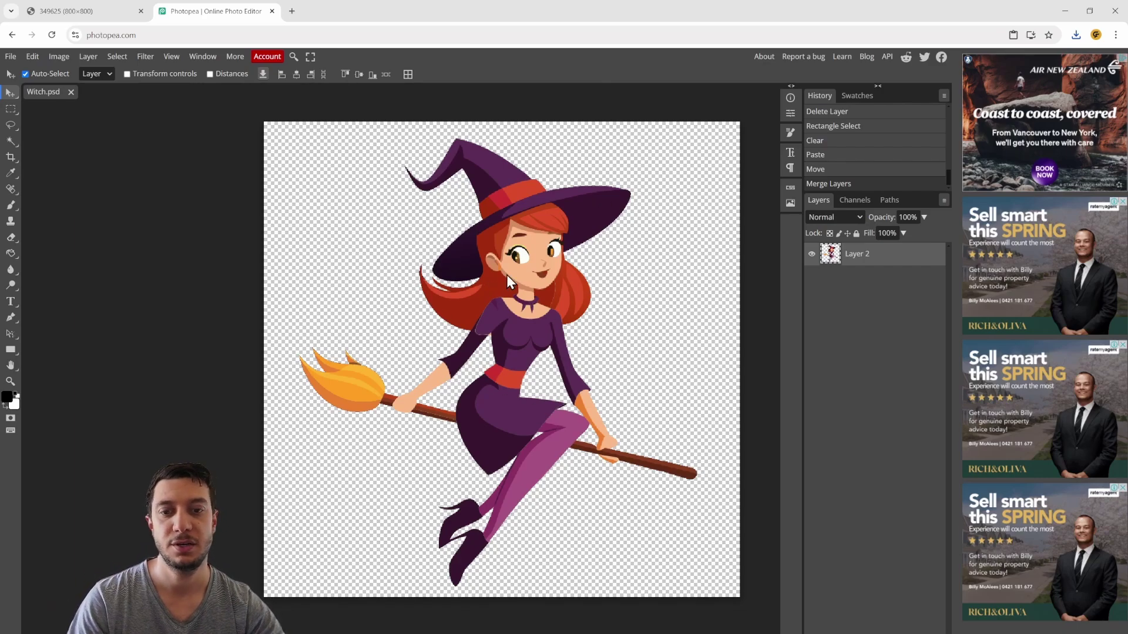
{"action": "scroll", "coordinate": [630, 461], "scroll_direction": "down", "scroll_amount": 1}
{"action": "scroll", "coordinate": [628, 459], "scroll_direction": "up", "scroll_amount": 1}
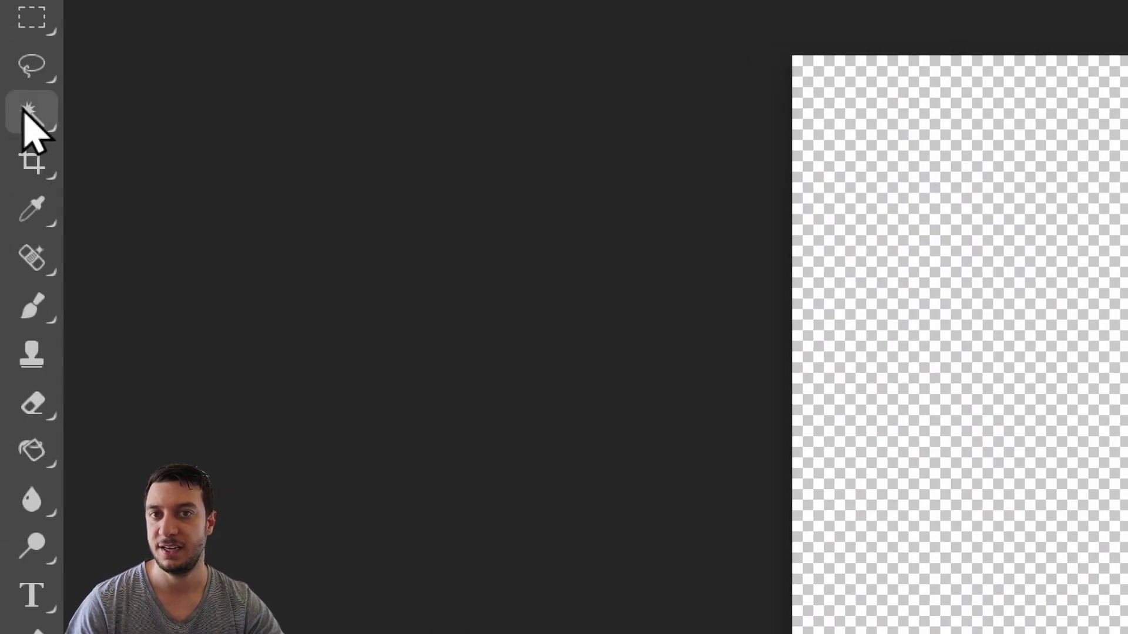
- Switch to the Magic Wand and select the transparent background around the witch
{"action": "right_click", "coordinate": [11, 142]}
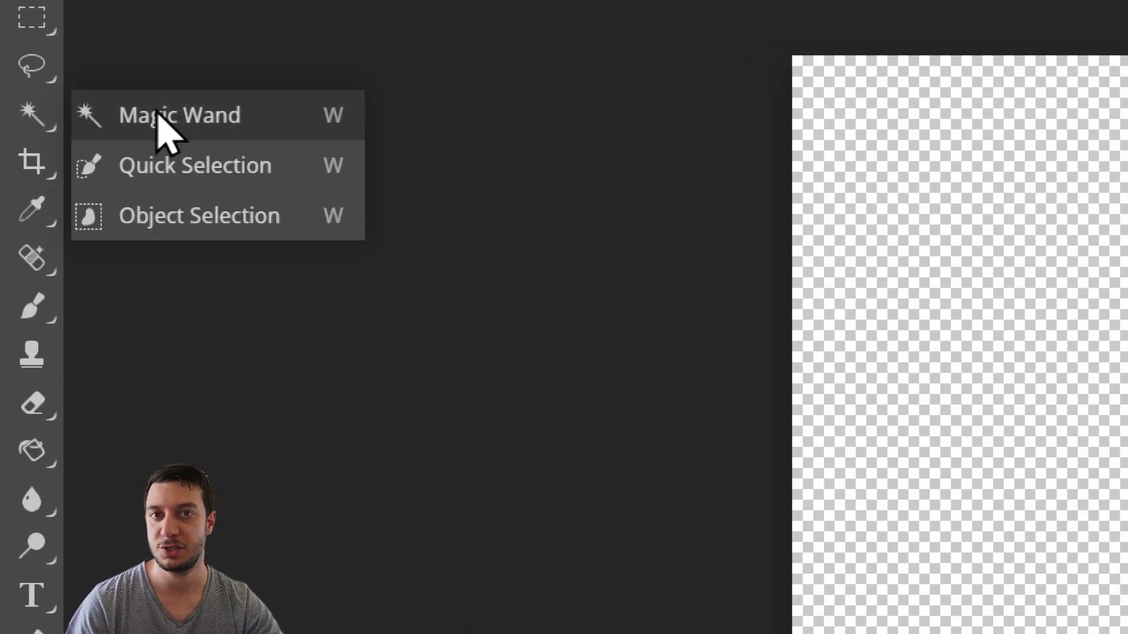
{"action": "left_click", "coordinate": [212, 116]}
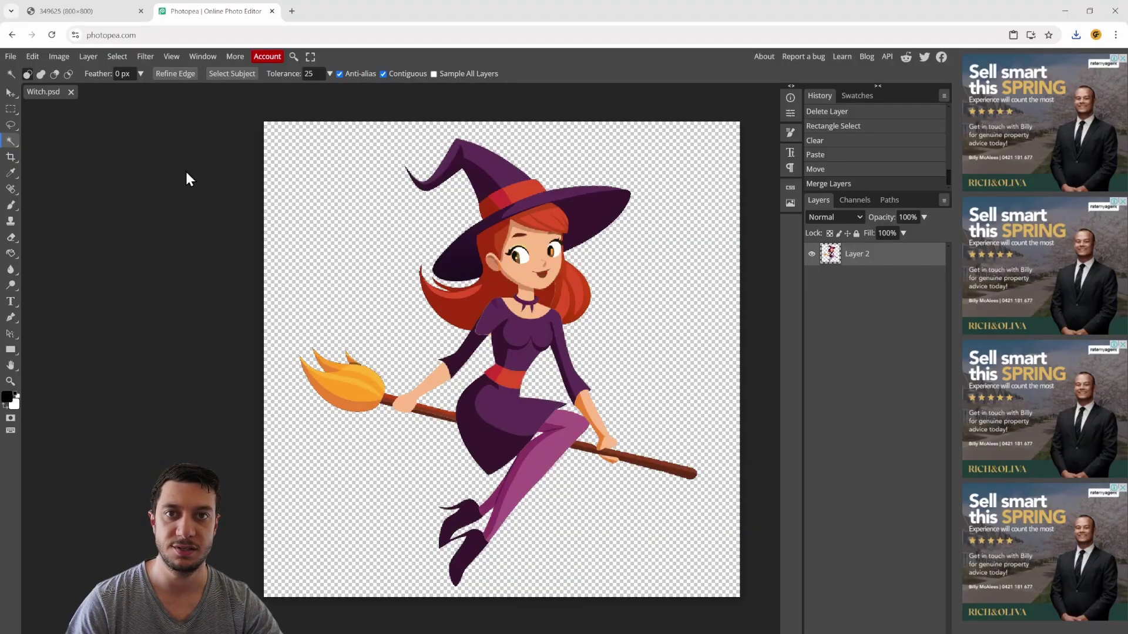
{"action": "left_click", "coordinate": [361, 247]}
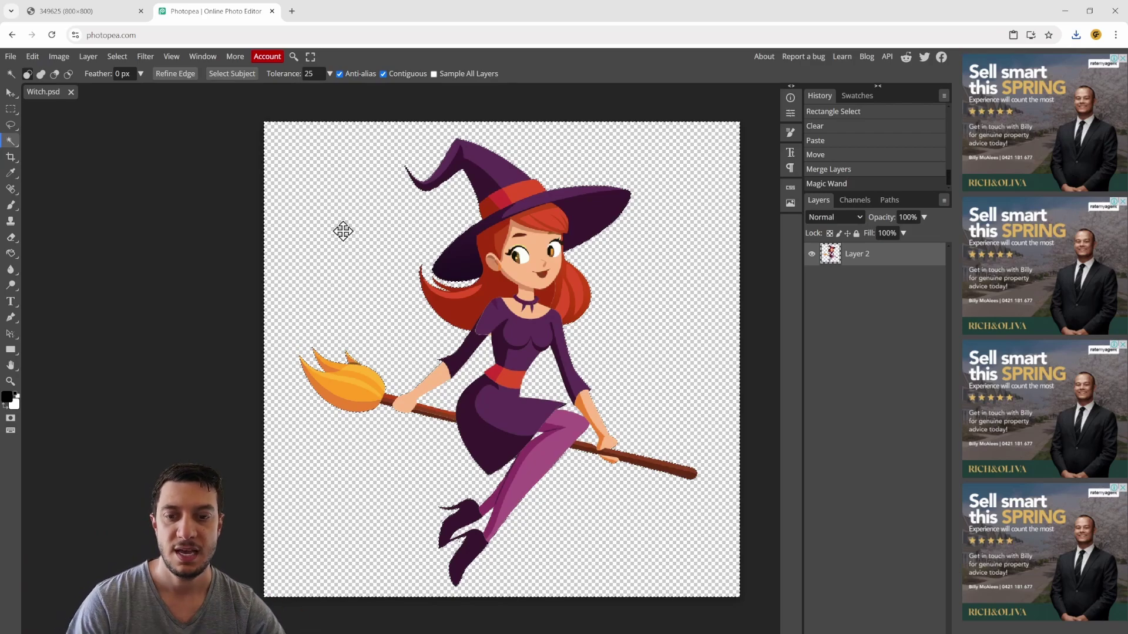
{"action": "left_click_drag", "start_coordinate": [406, 304], "coordinate": [424, 292]}
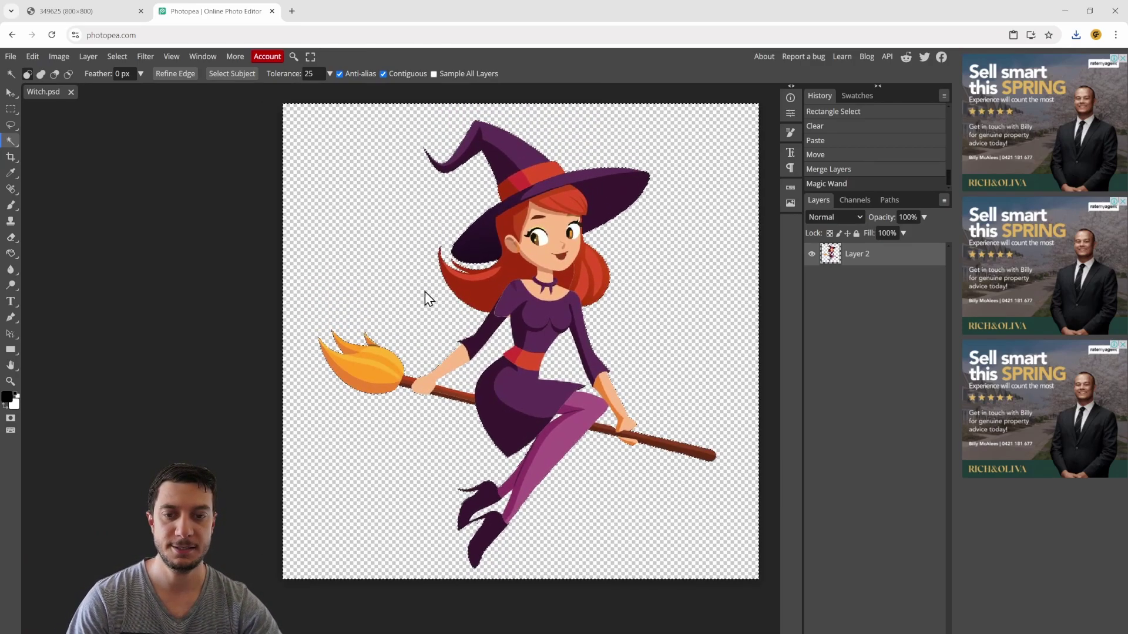
{"action": "scroll", "coordinate": [488, 361], "scroll_direction": "up", "scroll_amount": 3}
{"action": "scroll", "coordinate": [489, 361], "scroll_direction": "down", "scroll_amount": 3}
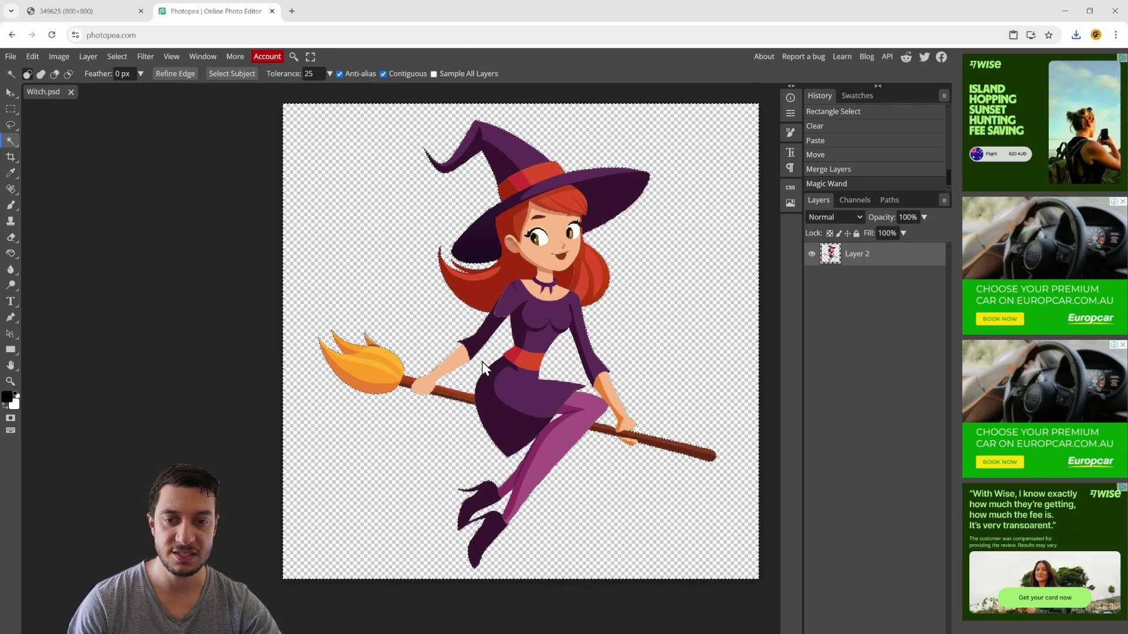
{"action": "scroll", "coordinate": [478, 366], "scroll_direction": "up", "scroll_amount": 2}
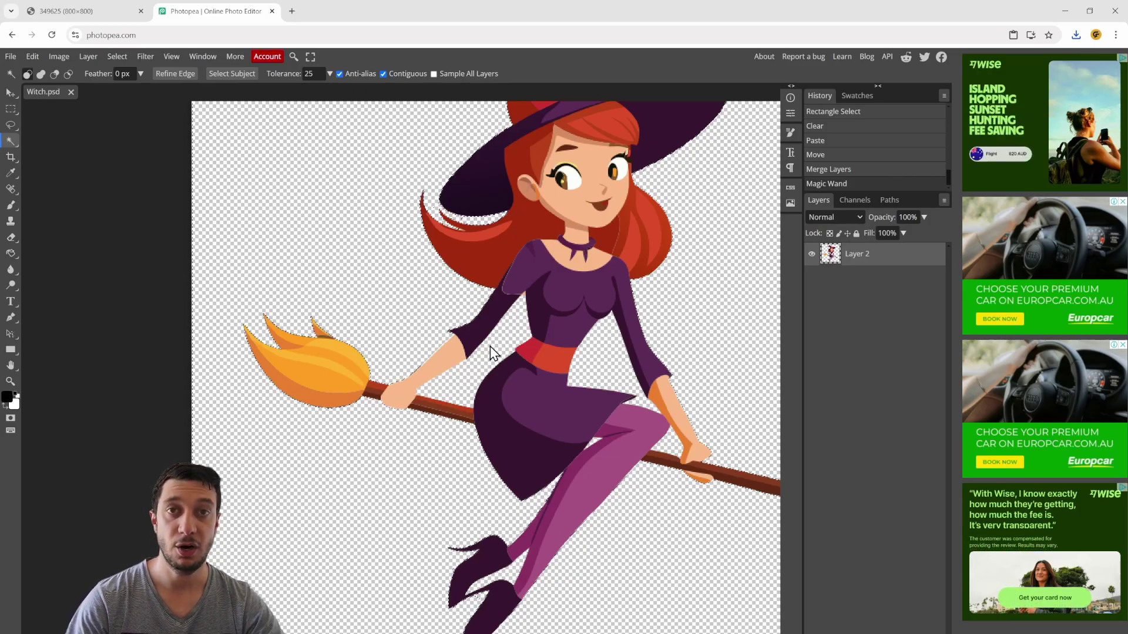
- Add the enclosed background gaps between arms, legs, broom and boots to the selection
{"action": "key", "text": "shift"}
{"action": "left_click", "coordinate": [501, 358], "text": "shift"}
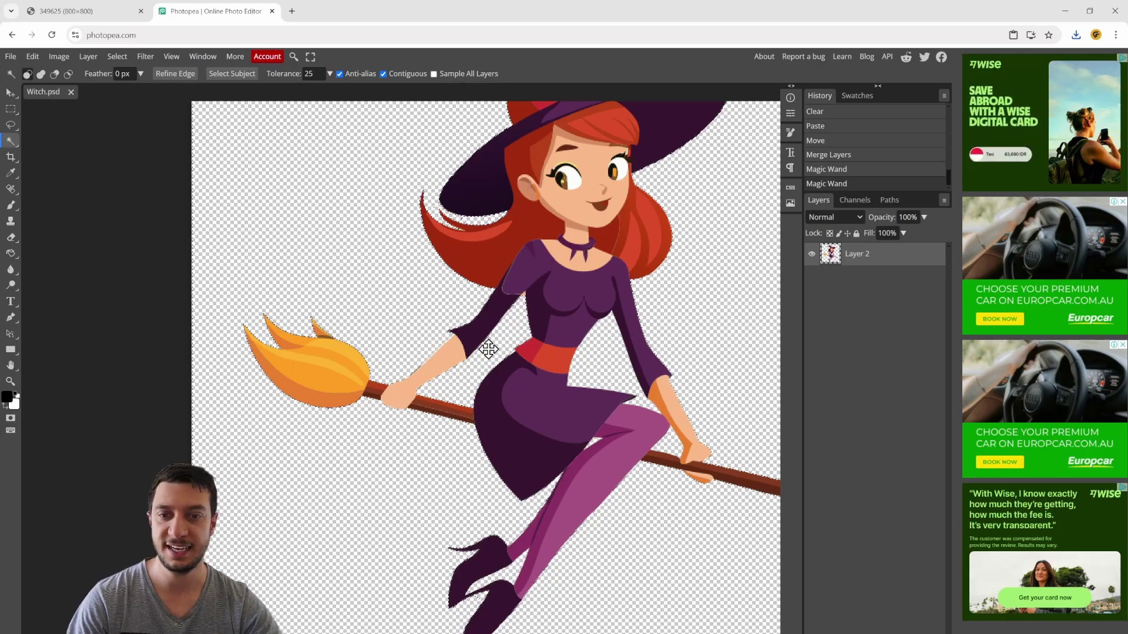
{"action": "left_click", "coordinate": [600, 359], "text": "shift"}
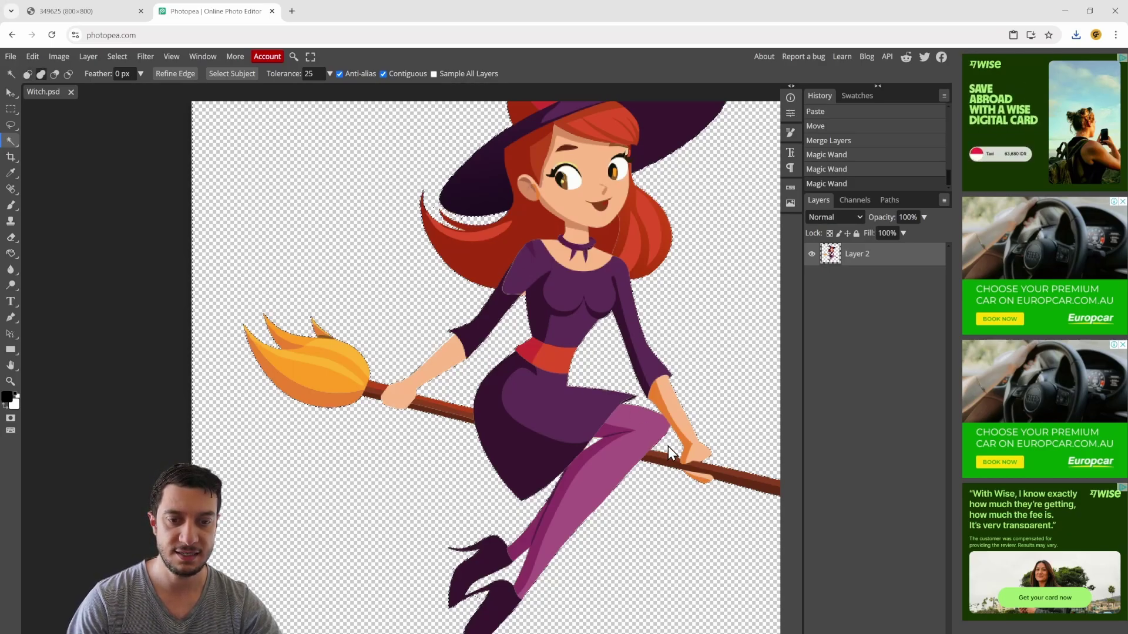
{"action": "left_click", "coordinate": [668, 446], "text": "shift"}
{"action": "left_click", "coordinate": [597, 441], "text": "shift"}
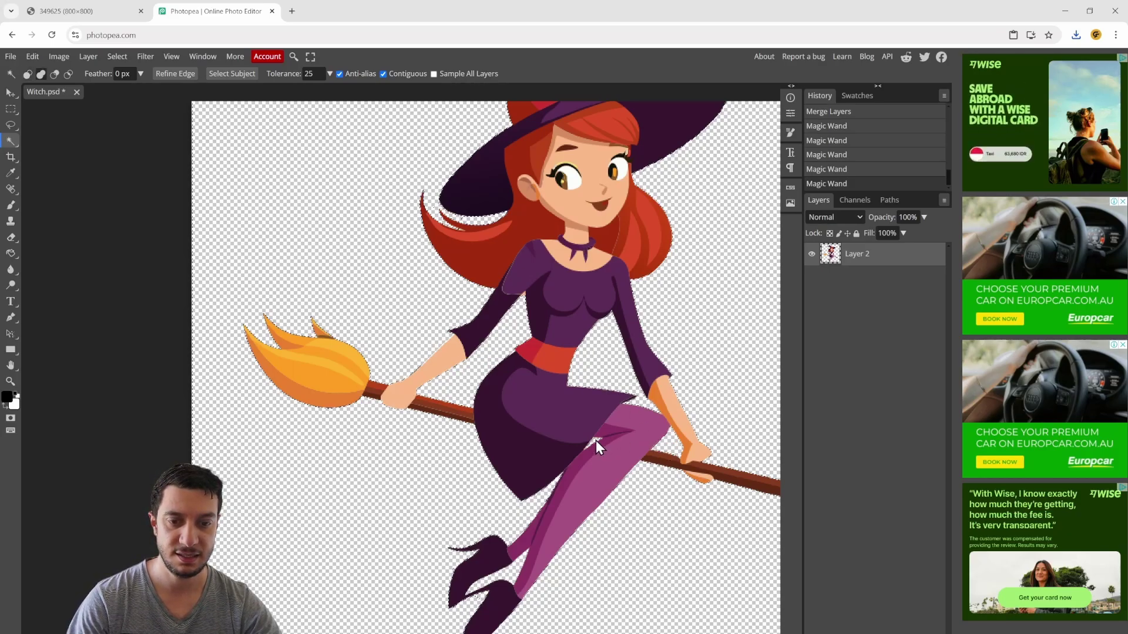
{"action": "left_click", "coordinate": [512, 573], "text": "shift"}
{"action": "scroll", "coordinate": [644, 400], "scroll_direction": "down", "scroll_amount": 2}
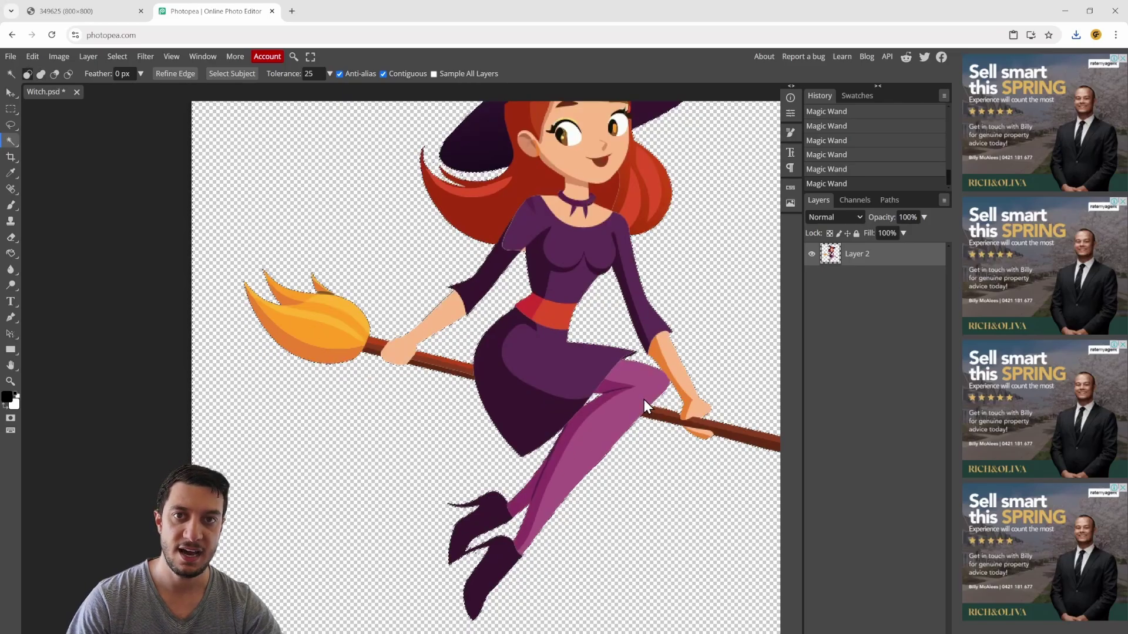
{"action": "scroll", "coordinate": [644, 399], "scroll_direction": "down", "scroll_amount": 5}
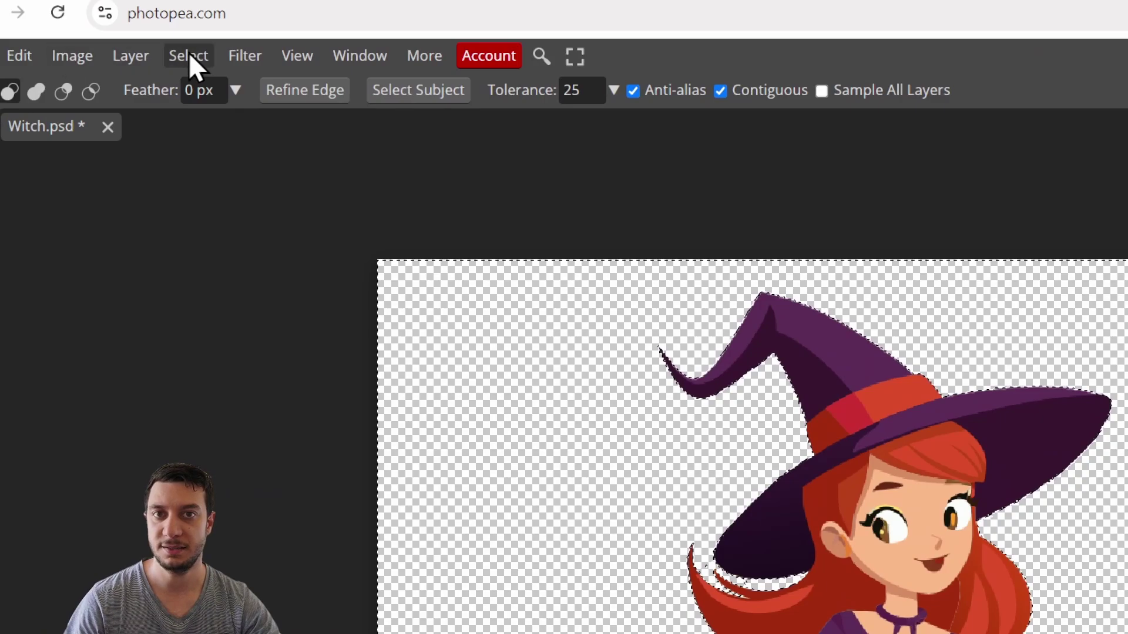
- Invert the selection with Select > Inverse so the witch figure is selected
{"action": "left_click", "coordinate": [190, 54]}
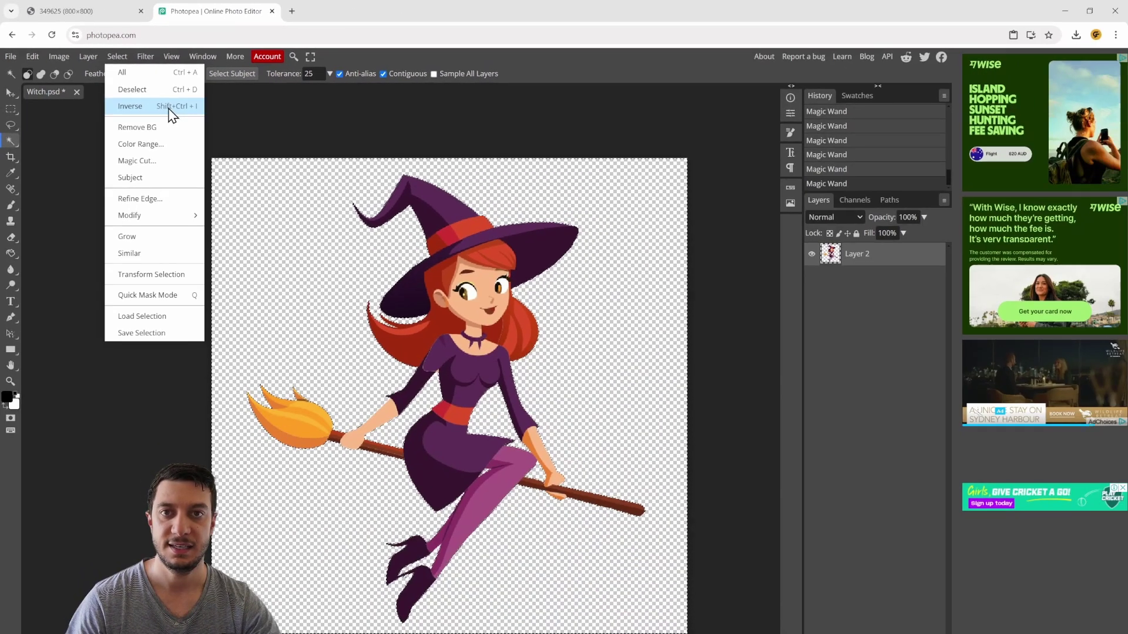
{"action": "left_click", "coordinate": [291, 156]}
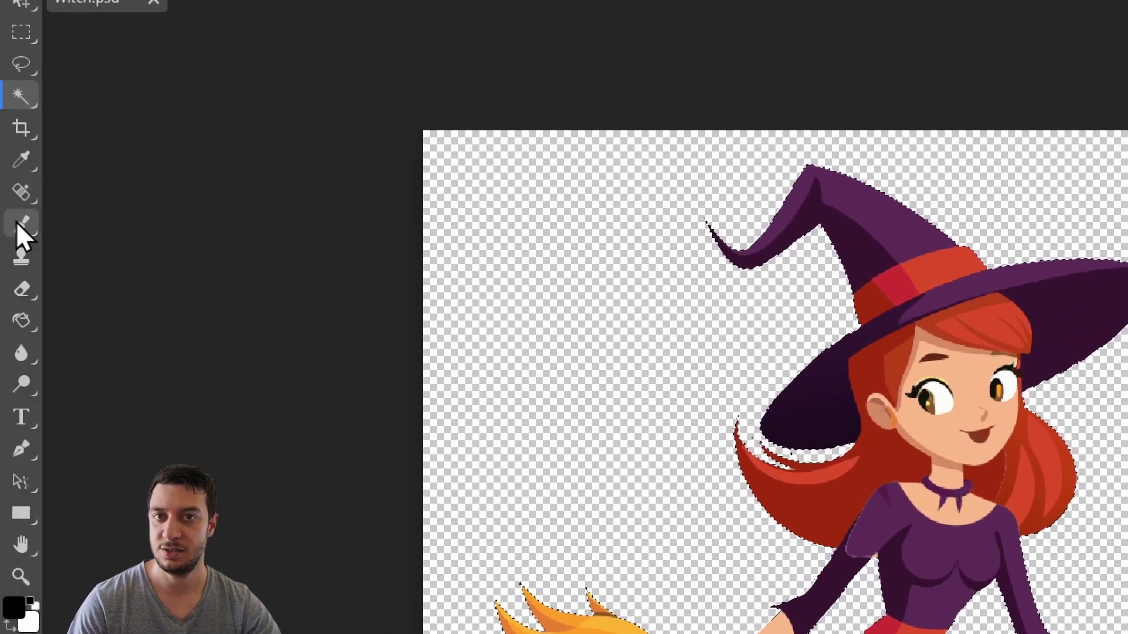
- Switch to the Brush Tool and set the foreground colour to black, 000000
{"action": "right_click", "coordinate": [17, 223]}
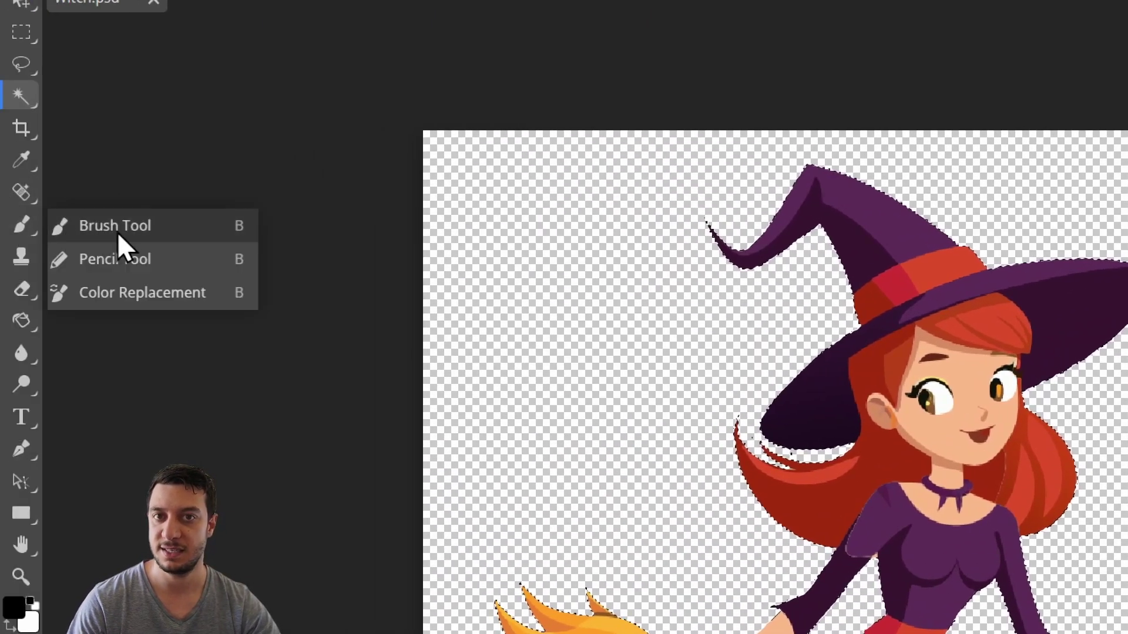
{"action": "left_click", "coordinate": [176, 228]}
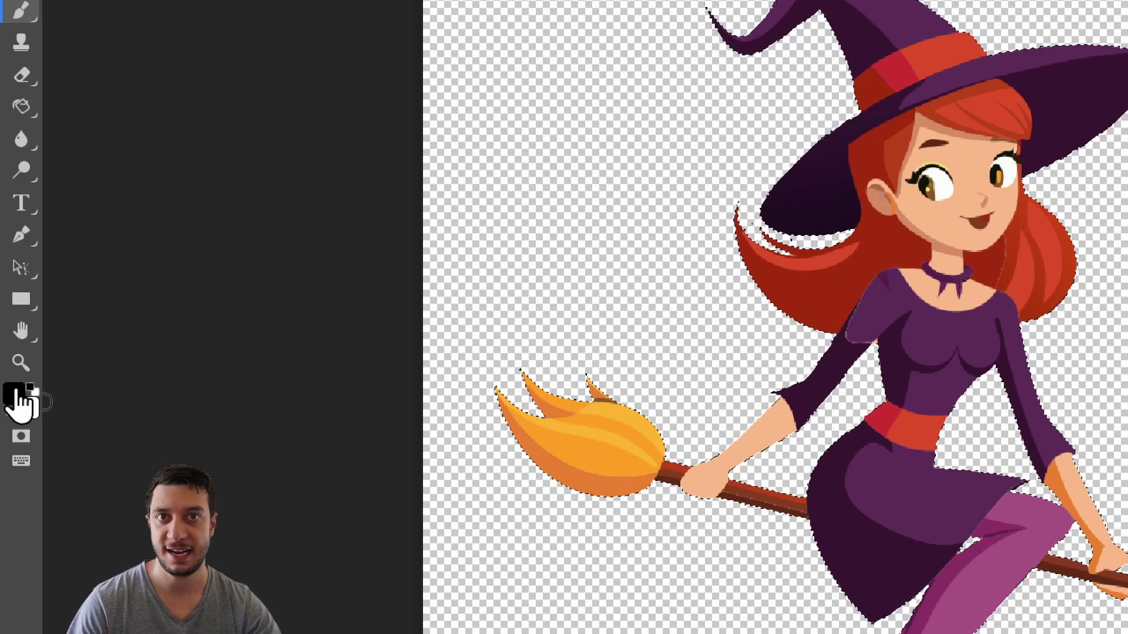
{"action": "left_click", "coordinate": [17, 392]}
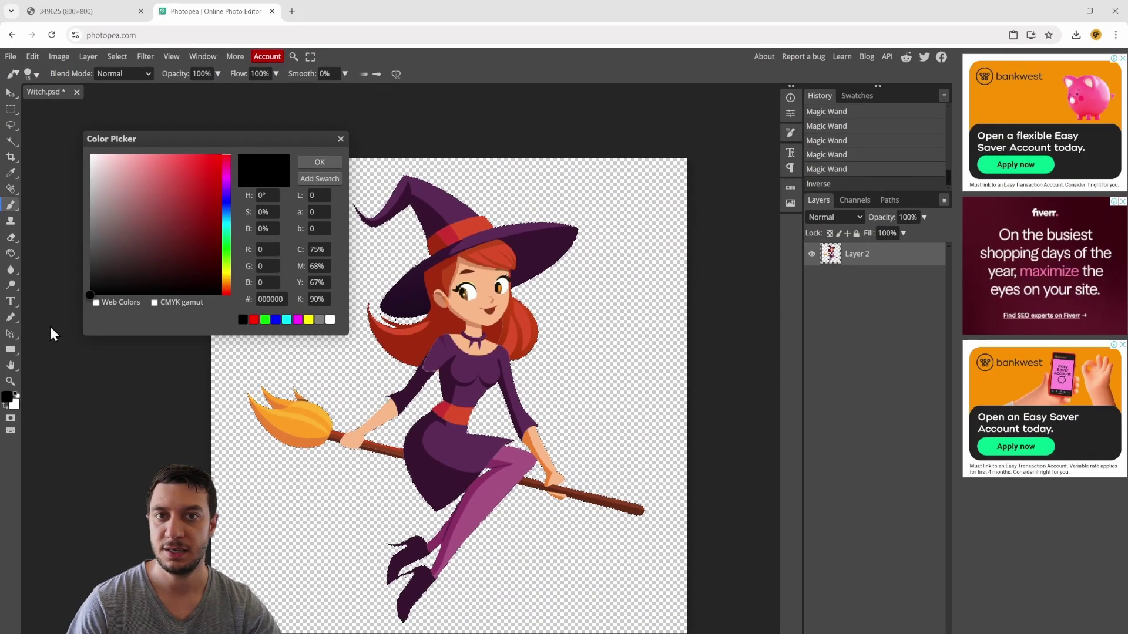
{"action": "left_click_drag", "start_coordinate": [294, 40], "coordinate": [252, 42]}
{"action": "left_click_drag", "start_coordinate": [126, 221], "coordinate": [89, 295]}
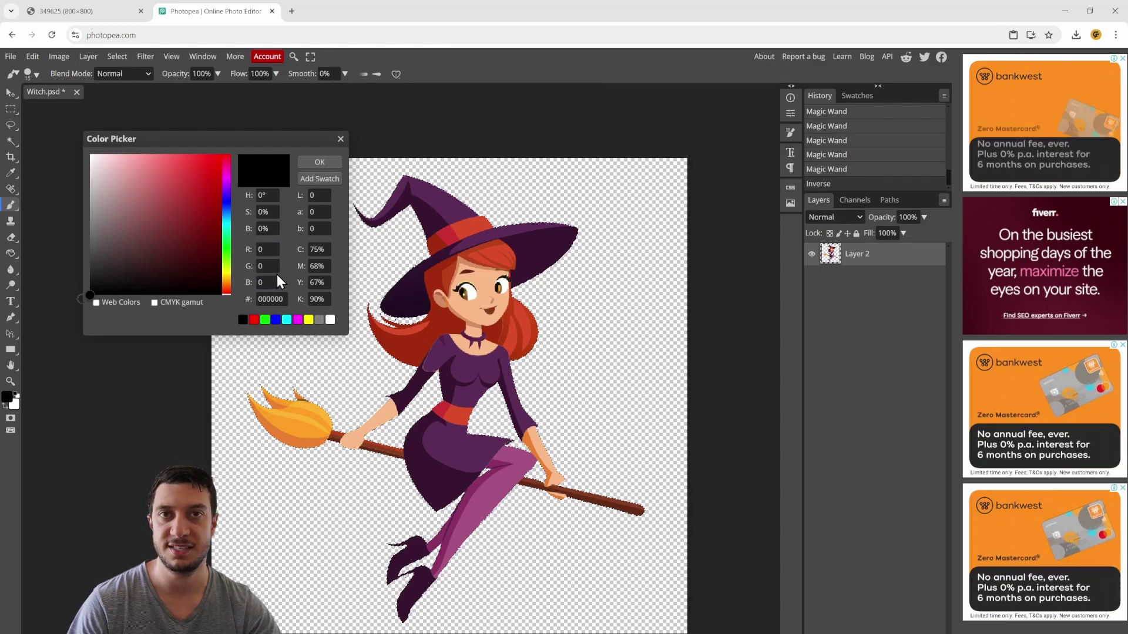
- Confirm black, set the brush to 57 px and paint the hat black
{"action": "left_click", "coordinate": [320, 163]}
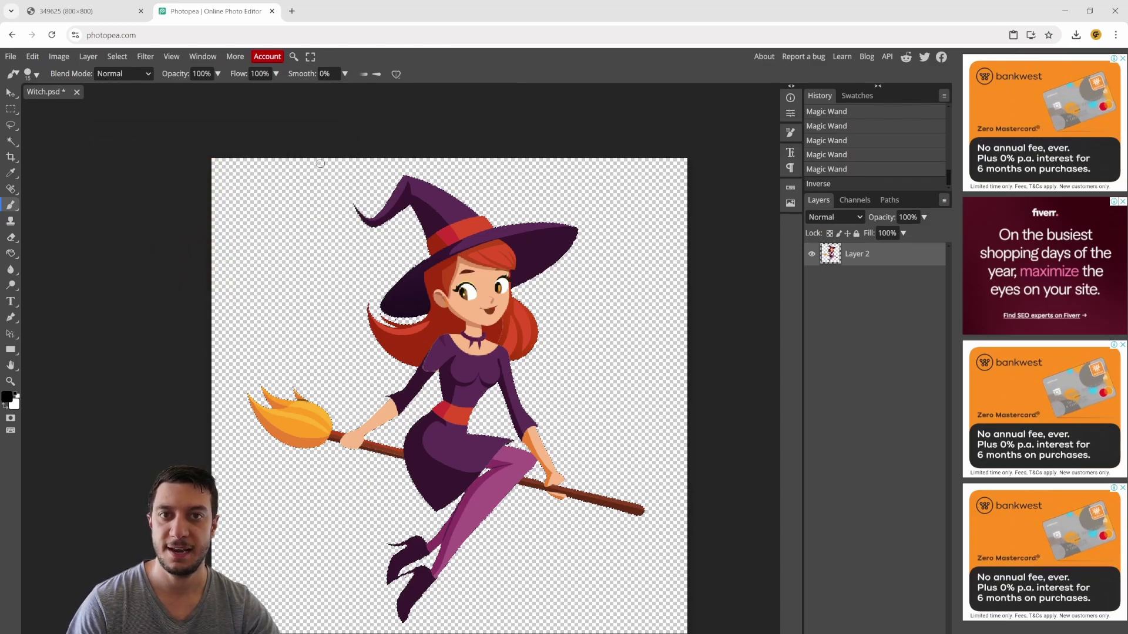
{"action": "right_click", "coordinate": [306, 262]}
{"action": "left_click_drag", "start_coordinate": [382, 283], "coordinate": [396, 284]}
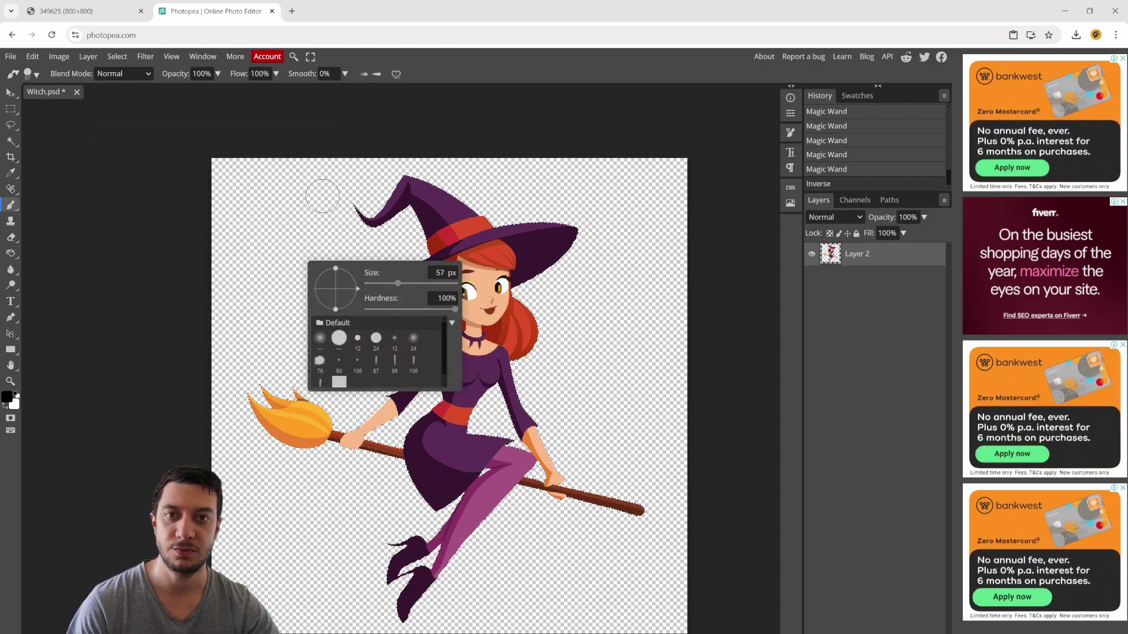
{"action": "left_click", "coordinate": [352, 121]}
{"action": "mouse_move", "coordinate": [355, 206]}
{"action": "left_mouse_down"}
{"action": "mouse_move", "coordinate": [366, 228]}
{"action": "mouse_move", "coordinate": [409, 188]}
{"action": "mouse_move", "coordinate": [485, 225]}
{"action": "mouse_move", "coordinate": [582, 232]}
{"action": "mouse_move", "coordinate": [486, 291]}
{"action": "mouse_move", "coordinate": [530, 248]}
{"action": "mouse_move", "coordinate": [455, 264]}
{"action": "mouse_move", "coordinate": [430, 208]}
{"action": "mouse_move", "coordinate": [420, 253]}
{"action": "mouse_move", "coordinate": [441, 226]}
{"action": "mouse_move", "coordinate": [452, 240]}
{"action": "mouse_move", "coordinate": [503, 239]}
{"action": "mouse_move", "coordinate": [468, 238]}
{"action": "mouse_move", "coordinate": [464, 265]}
{"action": "left_mouse_up"}
- Enlarge the brush to 217 px and paint the face, hair and body solid black
{"action": "right_click", "coordinate": [308, 247]}
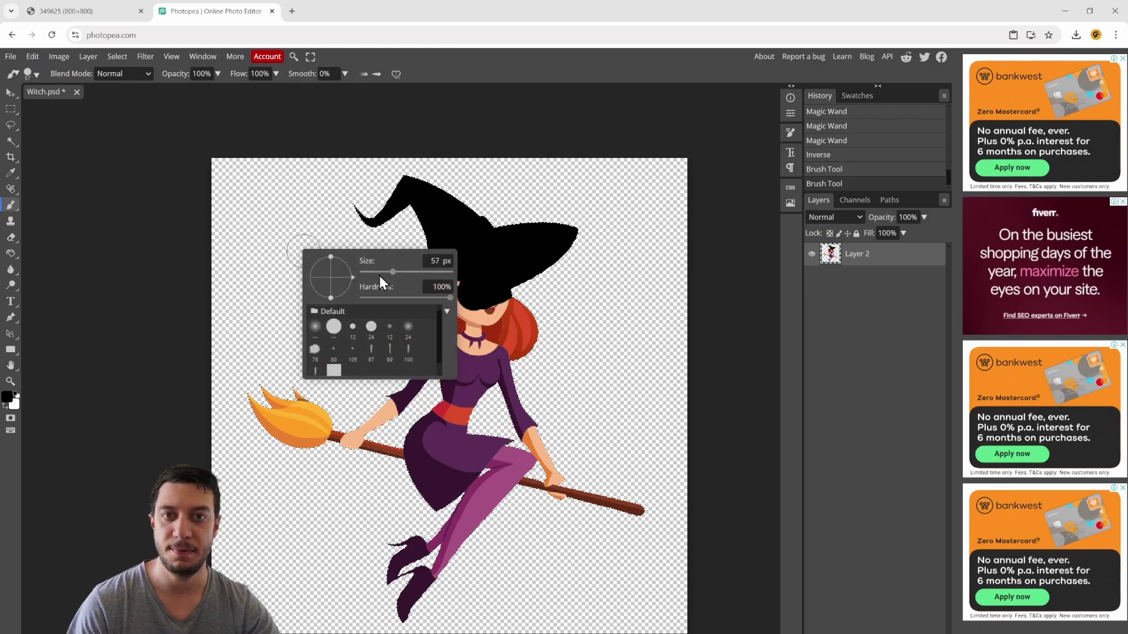
{"action": "left_click_drag", "start_coordinate": [376, 272], "coordinate": [411, 272]}
{"action": "left_click", "coordinate": [435, 235]}
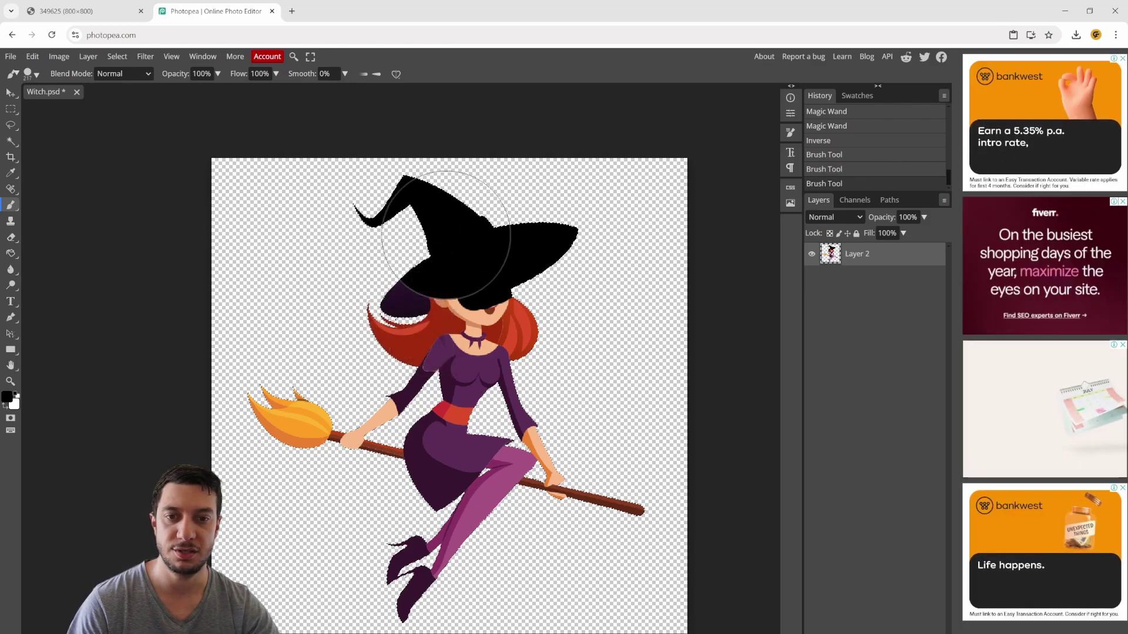
{"action": "mouse_move", "coordinate": [441, 235]}
{"action": "left_mouse_down"}
{"action": "mouse_move", "coordinate": [469, 245]}
{"action": "mouse_move", "coordinate": [405, 322]}
{"action": "mouse_move", "coordinate": [431, 359]}
{"action": "mouse_move", "coordinate": [518, 327]}
{"action": "mouse_move", "coordinate": [487, 413]}
{"action": "mouse_move", "coordinate": [501, 464]}
{"action": "mouse_move", "coordinate": [579, 504]}
{"action": "mouse_move", "coordinate": [666, 523]}
{"action": "mouse_move", "coordinate": [522, 517]}
{"action": "mouse_move", "coordinate": [399, 606]}
{"action": "mouse_move", "coordinate": [436, 494]}
{"action": "mouse_move", "coordinate": [428, 416]}
{"action": "mouse_move", "coordinate": [292, 415]}
{"action": "mouse_move", "coordinate": [276, 367]}
{"action": "mouse_move", "coordinate": [421, 582]}
{"action": "left_mouse_up"}
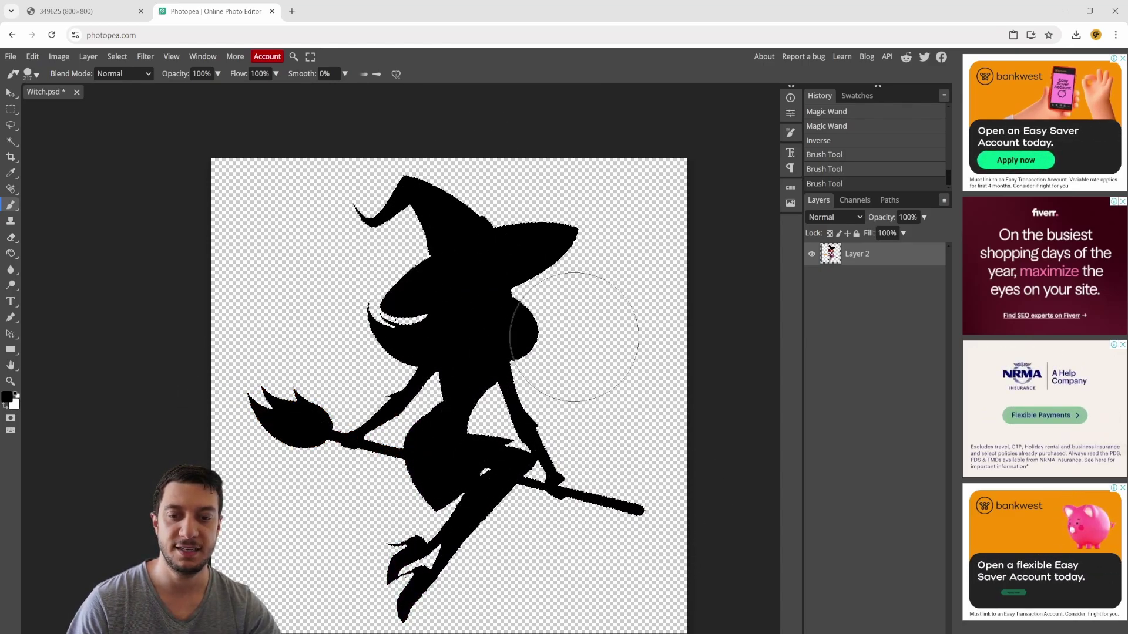
{"action": "left_click", "coordinate": [488, 299]}
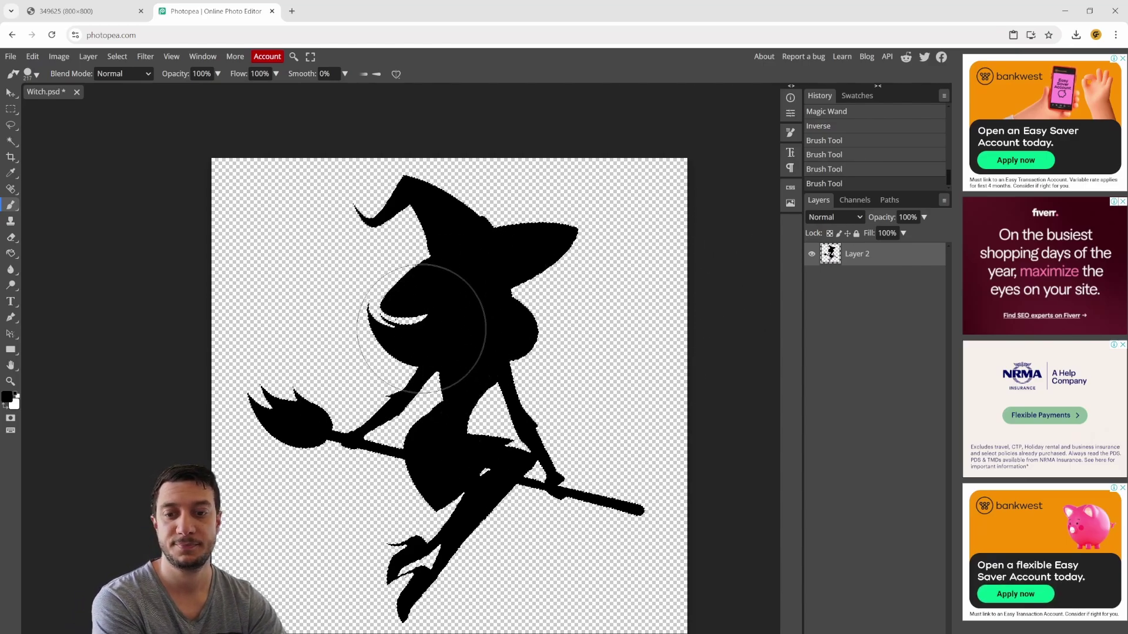
- Export the silhouette as an 800×800 PNG download, Witch (1).png, and close the downloads notice
{"action": "left_click", "coordinate": [9, 58]}
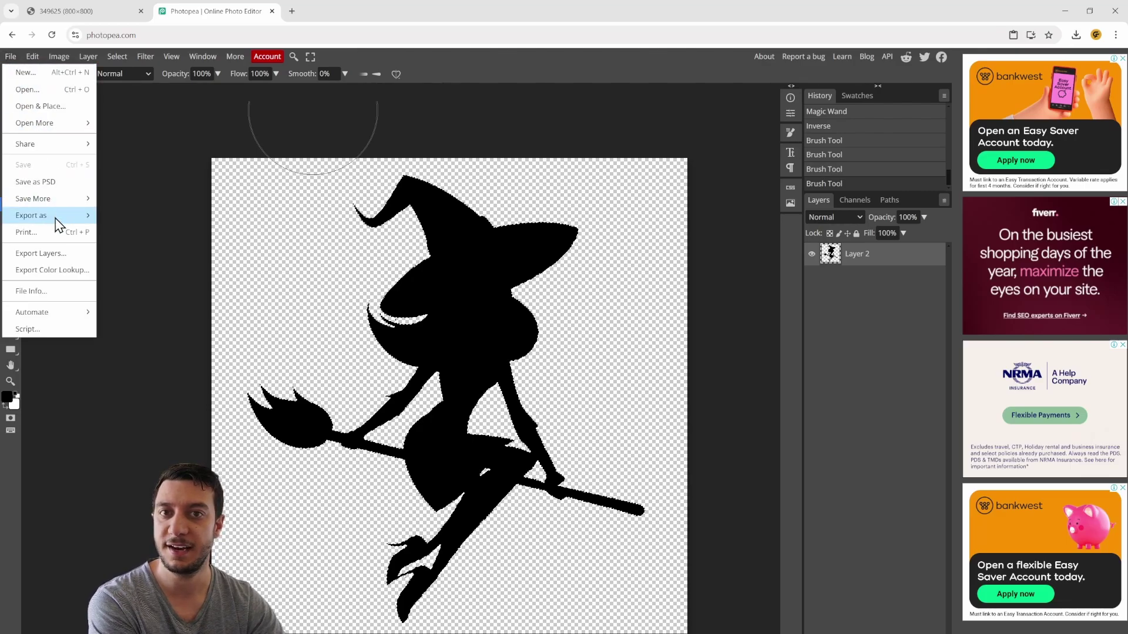
{"action": "mouse_move", "coordinate": [53, 218]}
{"action": "left_click", "coordinate": [128, 217]}
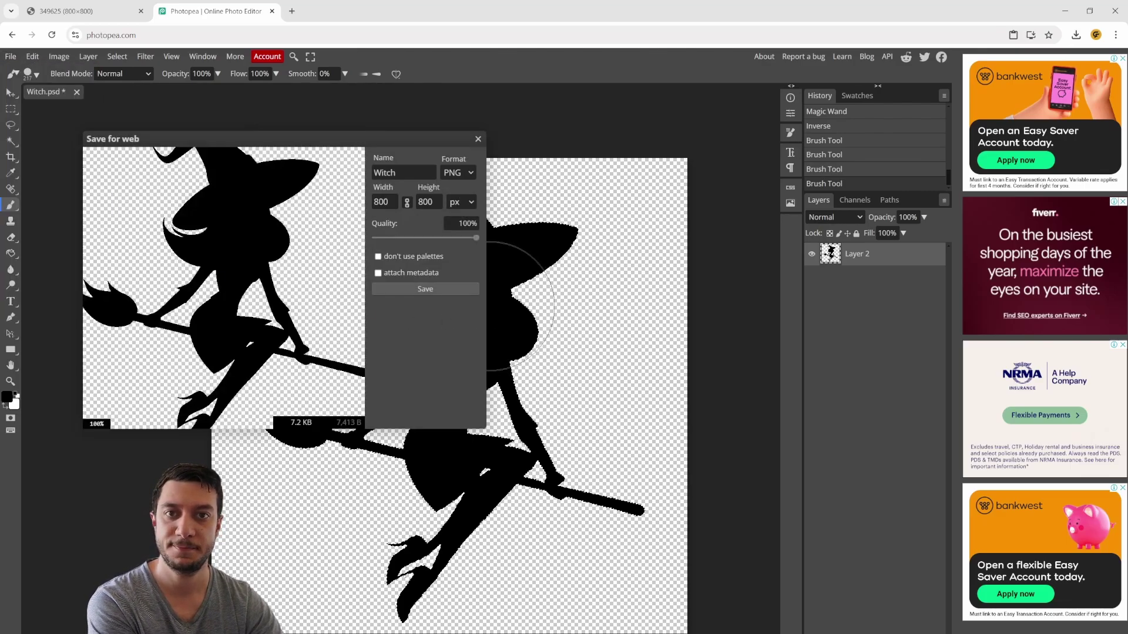
{"action": "left_click", "coordinate": [436, 289]}
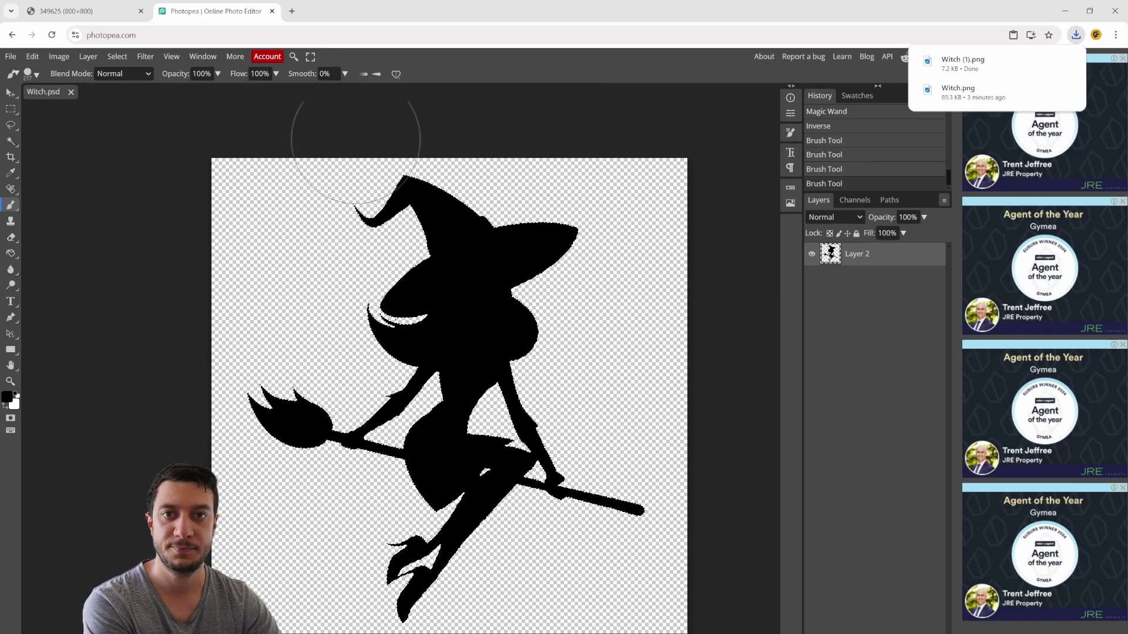
{"action": "left_click", "coordinate": [136, 170]}
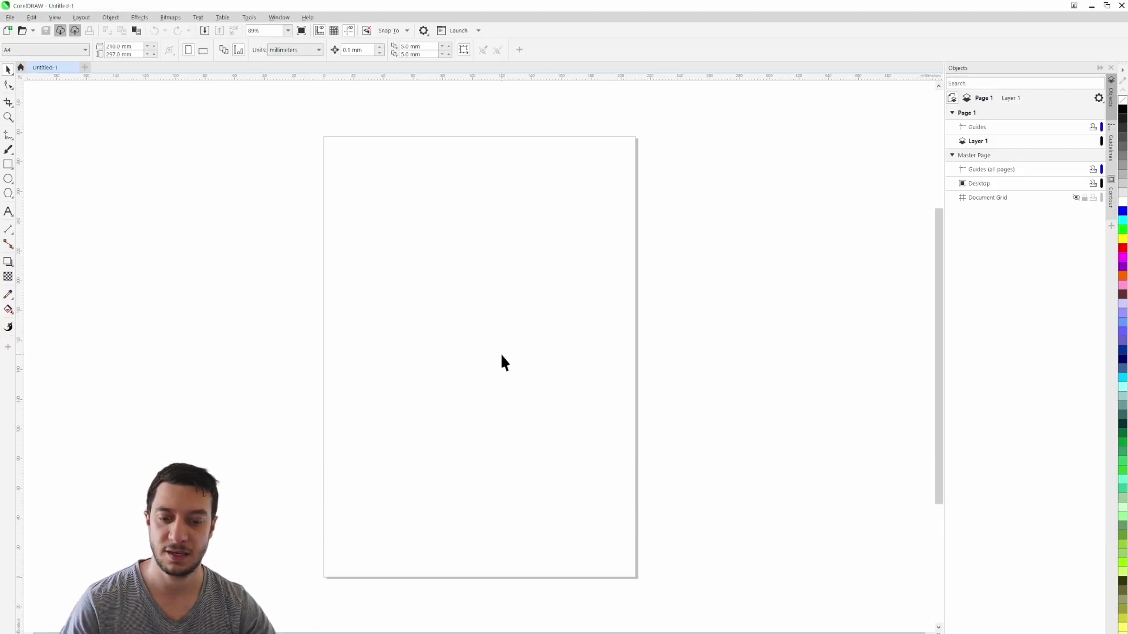
- Import New Project (1).png and place the witch bitmap near the page's top-left corner
{"action": "key", "text": "ctrl+i"}
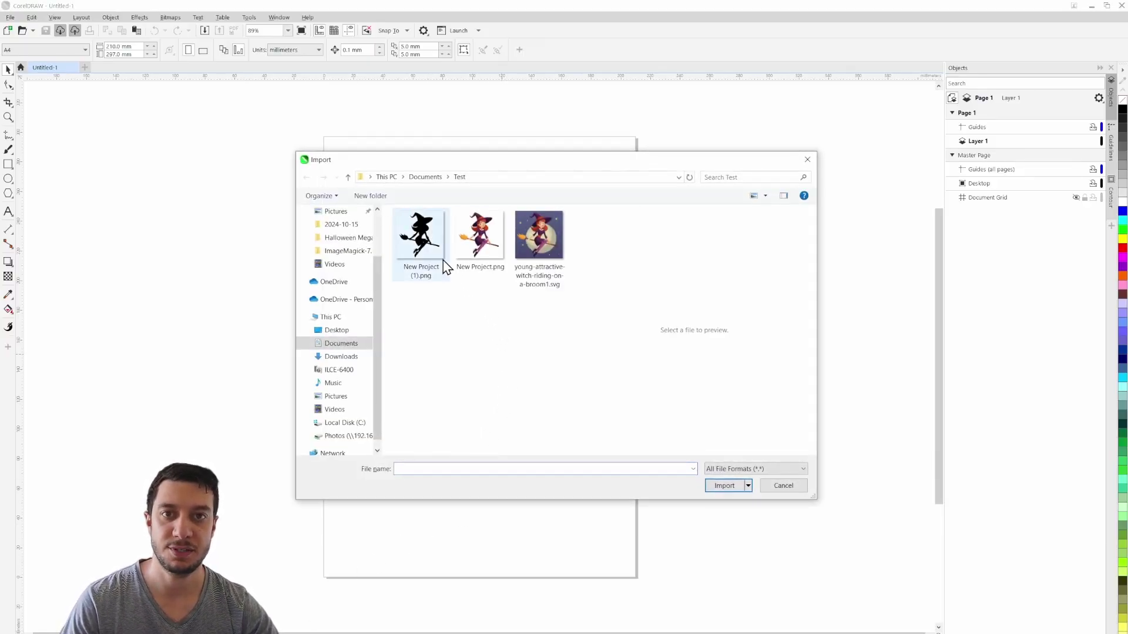
{"action": "left_click", "coordinate": [444, 265]}
{"action": "left_click", "coordinate": [734, 487]}
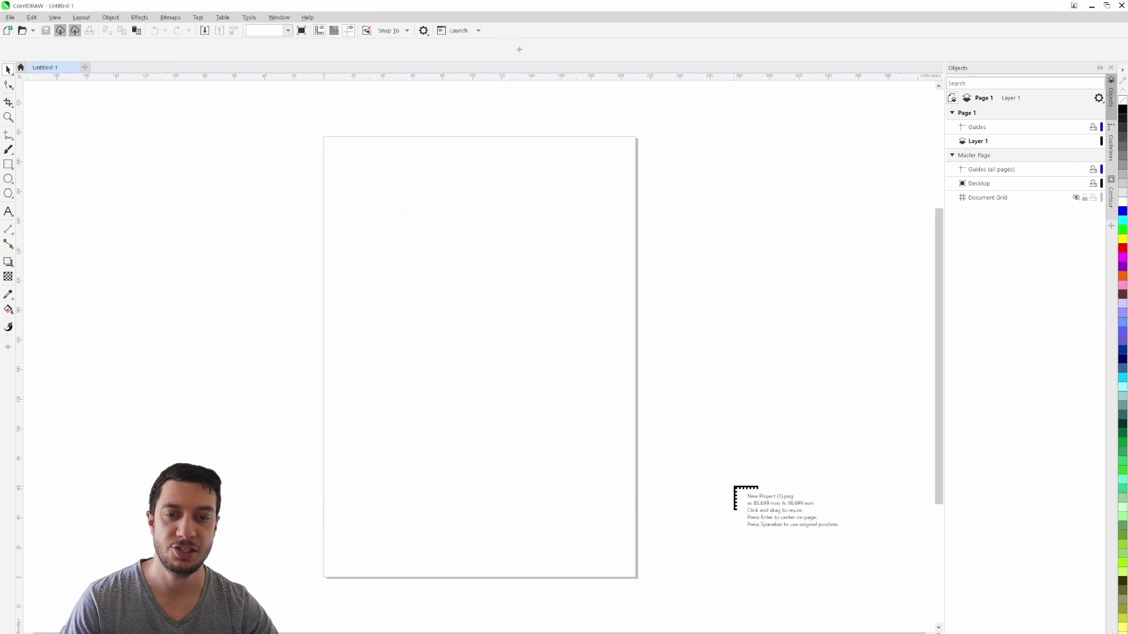
{"action": "left_click", "coordinate": [427, 240]}
{"action": "left_click_drag", "start_coordinate": [571, 386], "coordinate": [810, 628]}
- Enlarge the bitmap to about 86.7 mm wide and zoom in to inspect its jagged edges
{"action": "scroll", "coordinate": [685, 473], "scroll_direction": "down", "scroll_amount": 6}
{"action": "scroll", "coordinate": [431, 265], "scroll_direction": "down", "scroll_amount": 3}
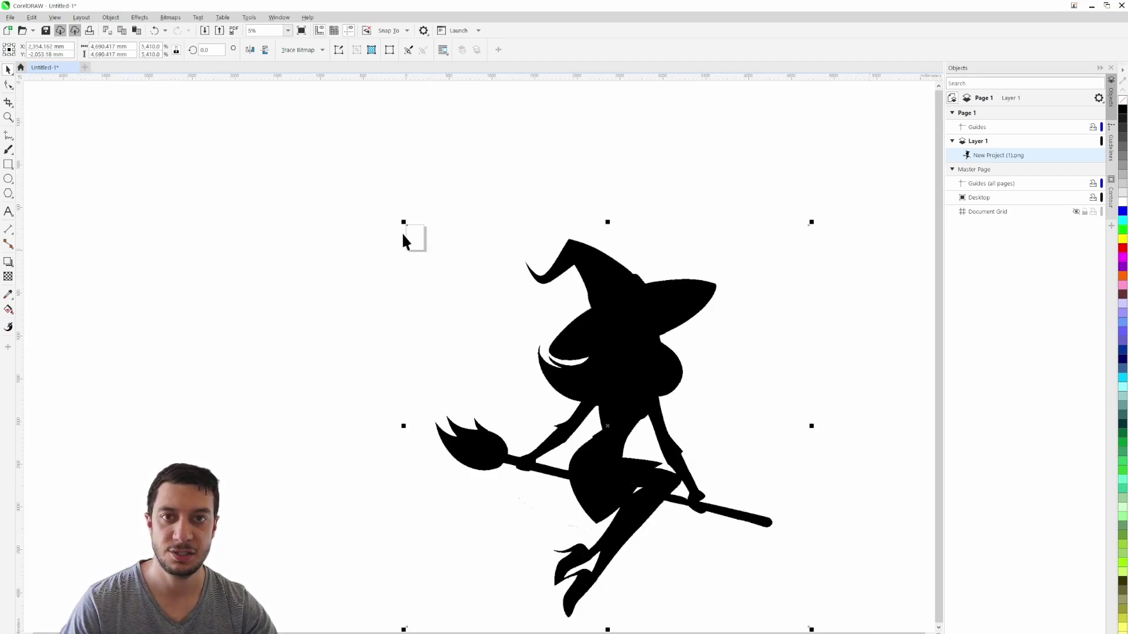
{"action": "left_click_drag", "start_coordinate": [402, 221], "coordinate": [292, 126]}
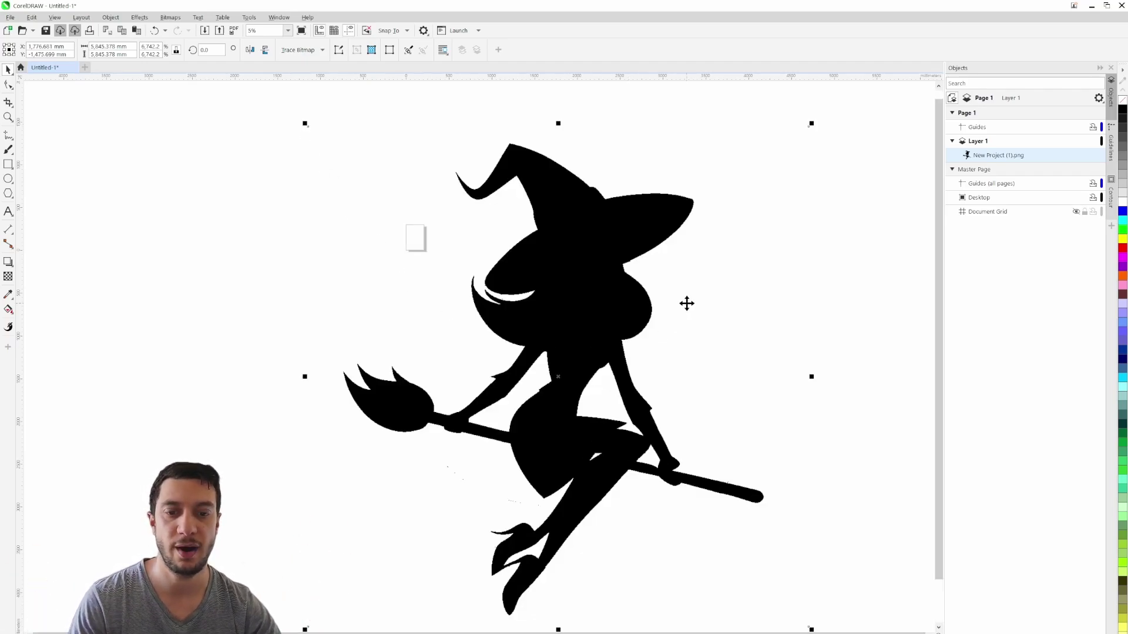
{"action": "left_click", "coordinate": [856, 292]}
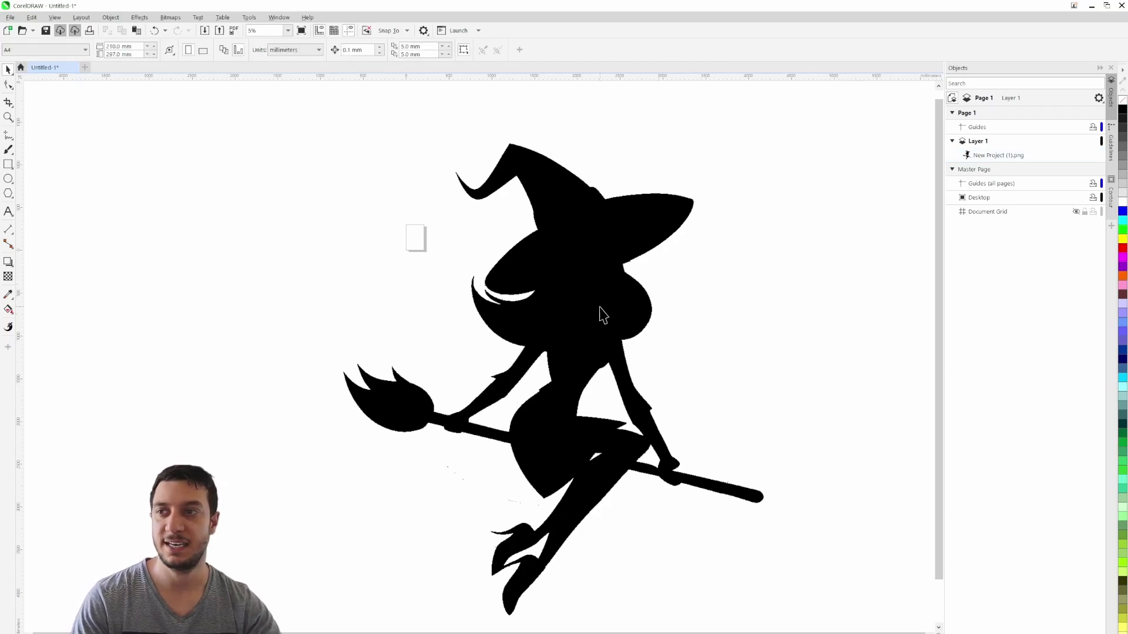
{"action": "scroll", "coordinate": [532, 403], "scroll_direction": "up", "scroll_amount": 5}
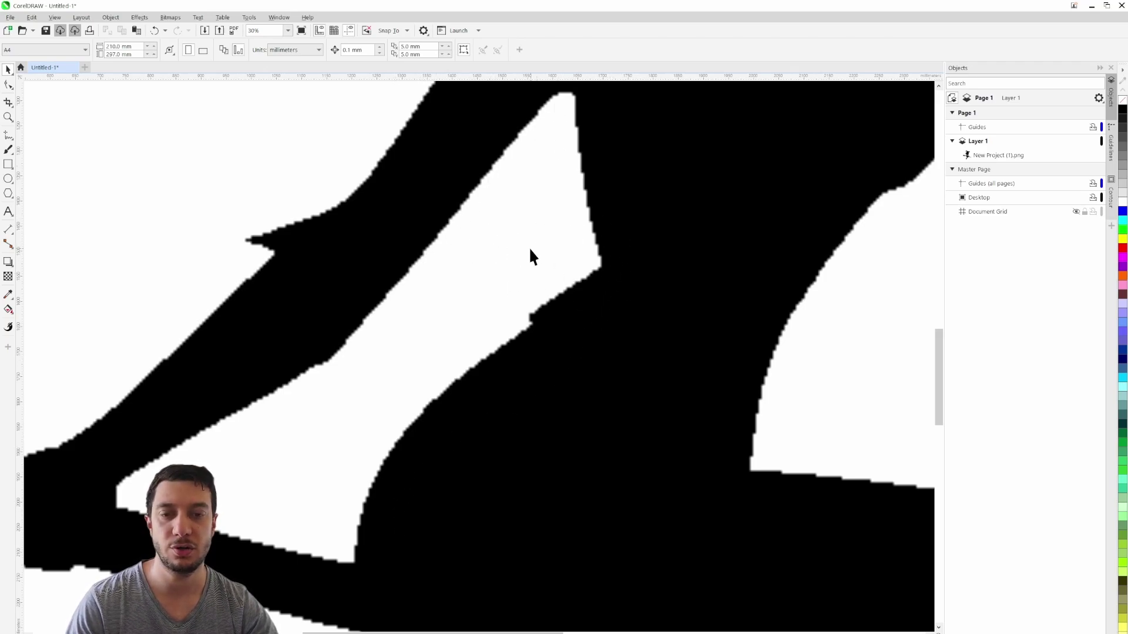
{"action": "scroll", "coordinate": [529, 247], "scroll_direction": "down", "scroll_amount": 6}
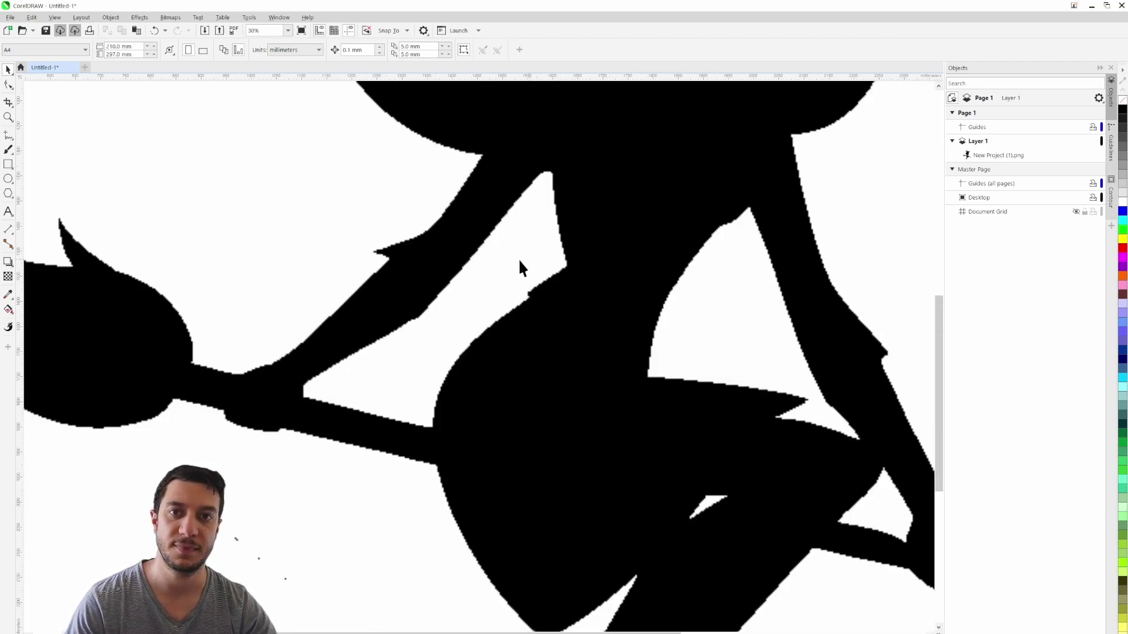
{"action": "left_click", "coordinate": [743, 248]}
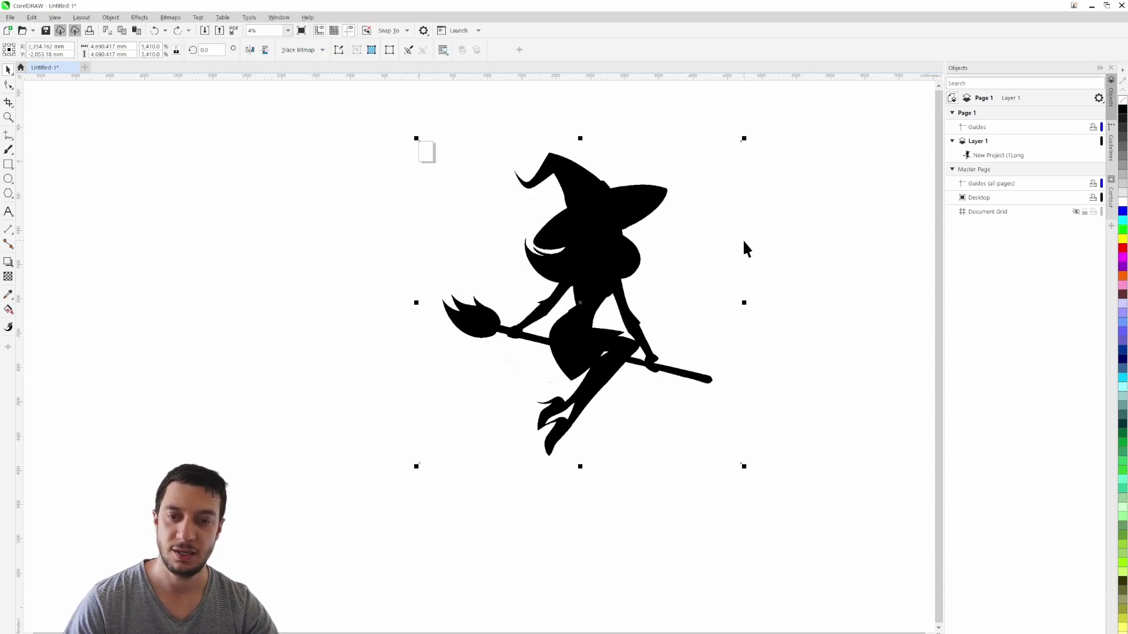
- Move the witch bitmap to the centre of the page
{"action": "scroll", "coordinate": [499, 212], "scroll_direction": "up", "scroll_amount": 5}
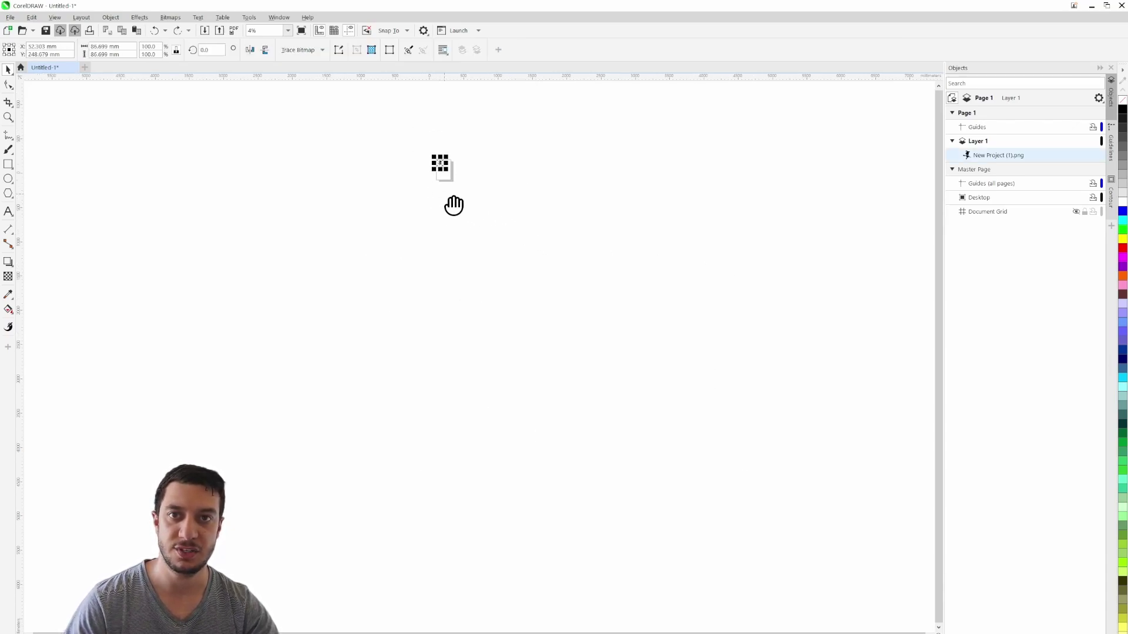
{"action": "scroll", "coordinate": [552, 264], "scroll_direction": "up", "scroll_amount": 1}
{"action": "left_click_drag", "start_coordinate": [422, 126], "coordinate": [497, 238]}
{"action": "scroll", "coordinate": [473, 229], "scroll_direction": "up", "scroll_amount": 2}
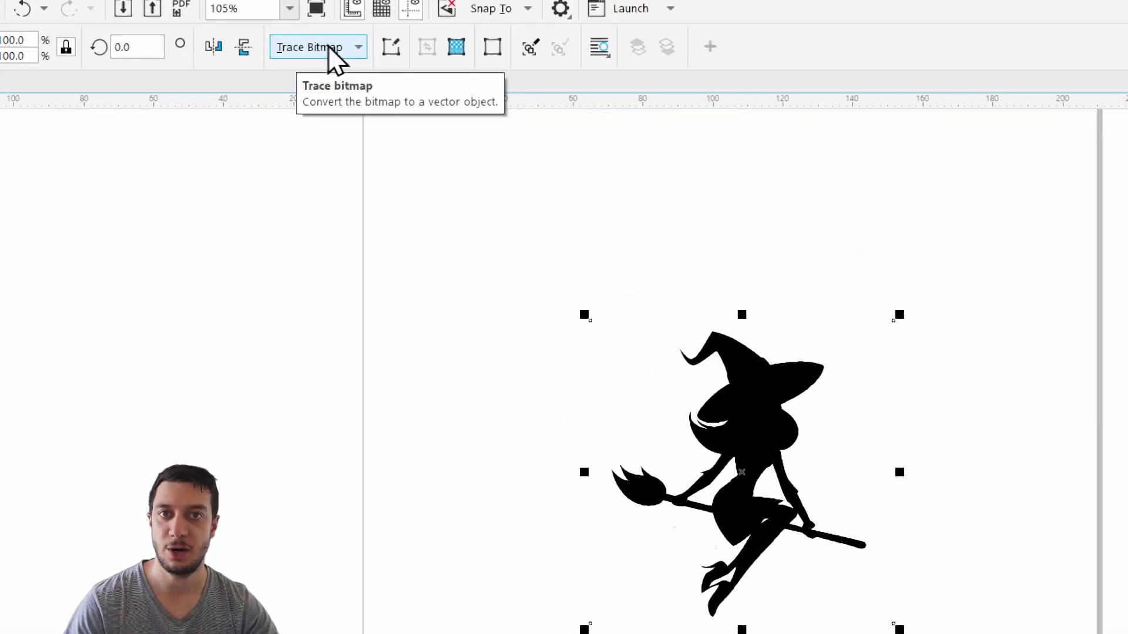
- Preview a Detailed Logo outline trace of the witch, checking the hands, broom and hair
{"action": "left_click", "coordinate": [328, 45]}
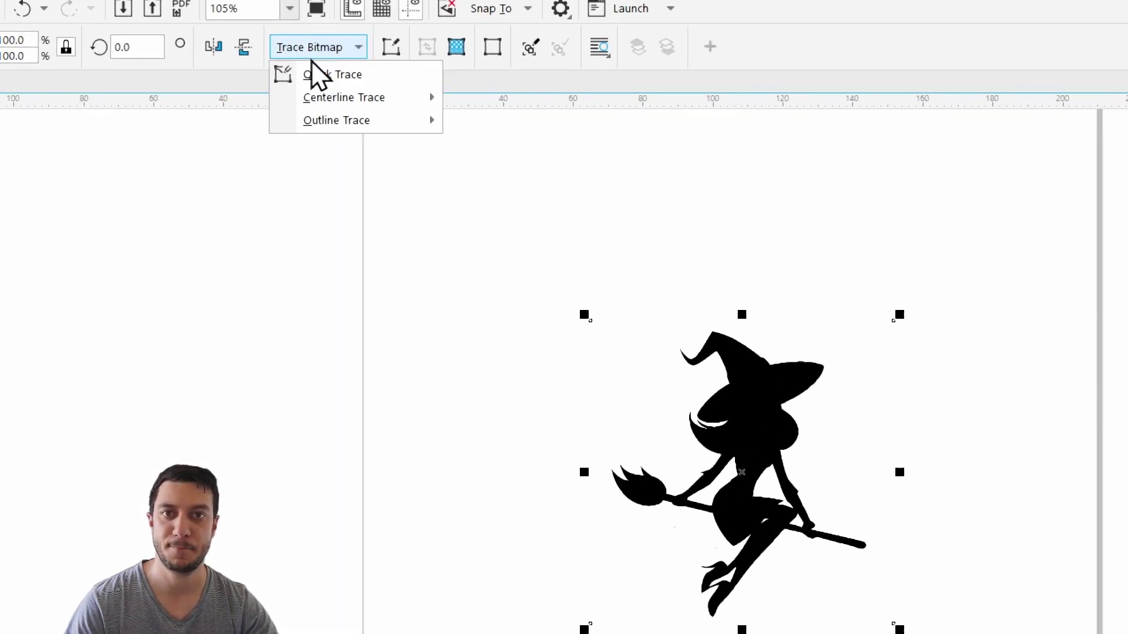
{"action": "mouse_move", "coordinate": [338, 122]}
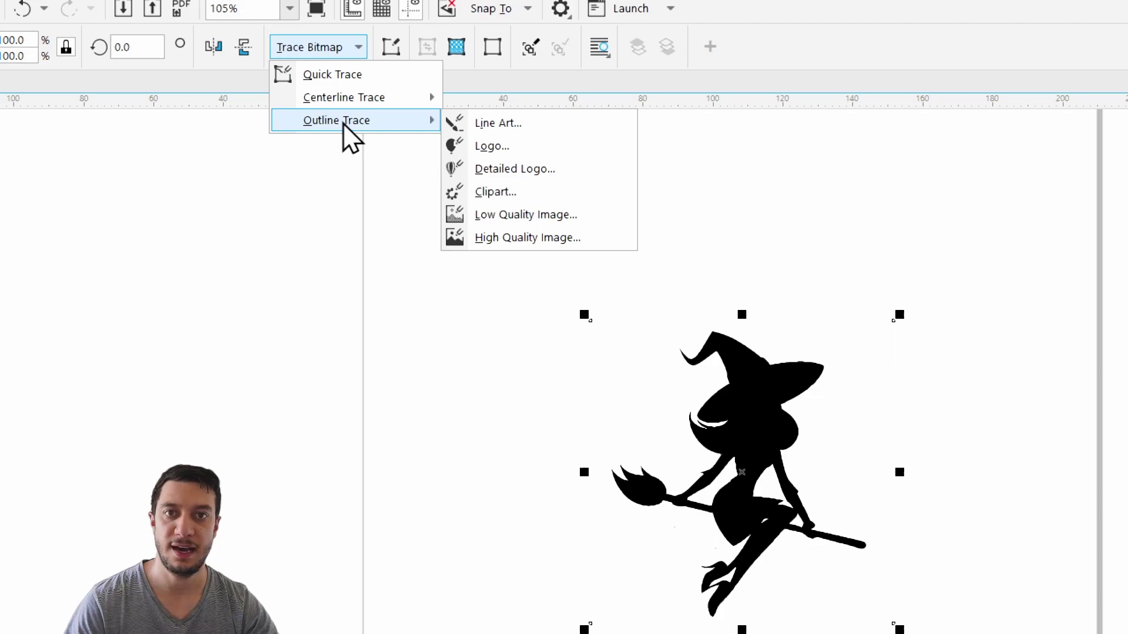
{"action": "left_click", "coordinate": [542, 175]}
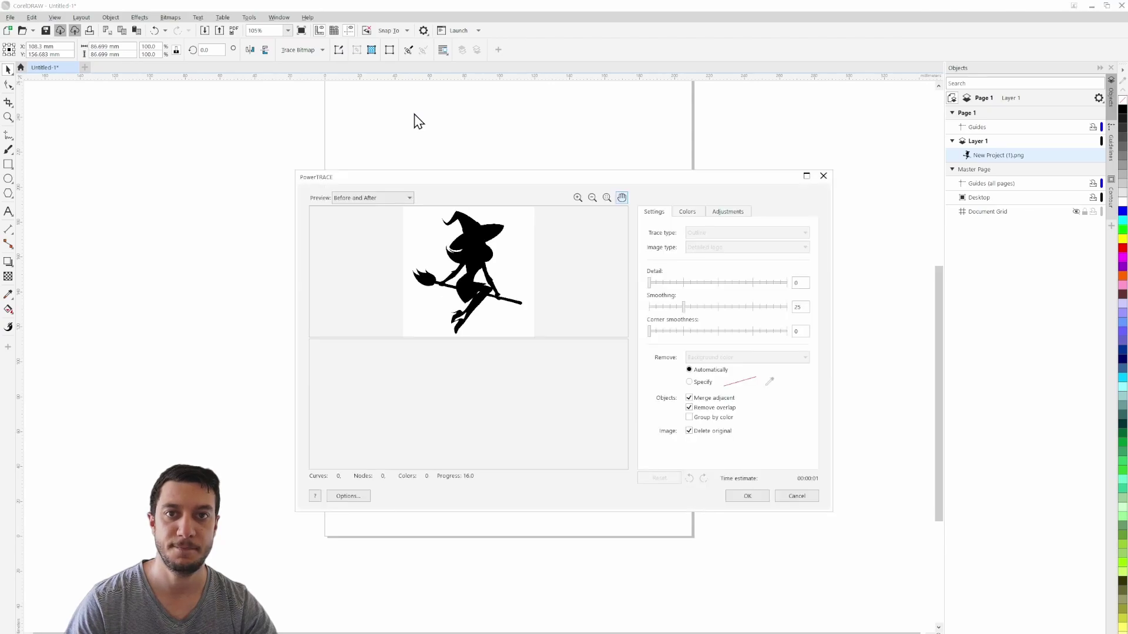
{"action": "left_click_drag", "start_coordinate": [485, 178], "coordinate": [495, 135]}
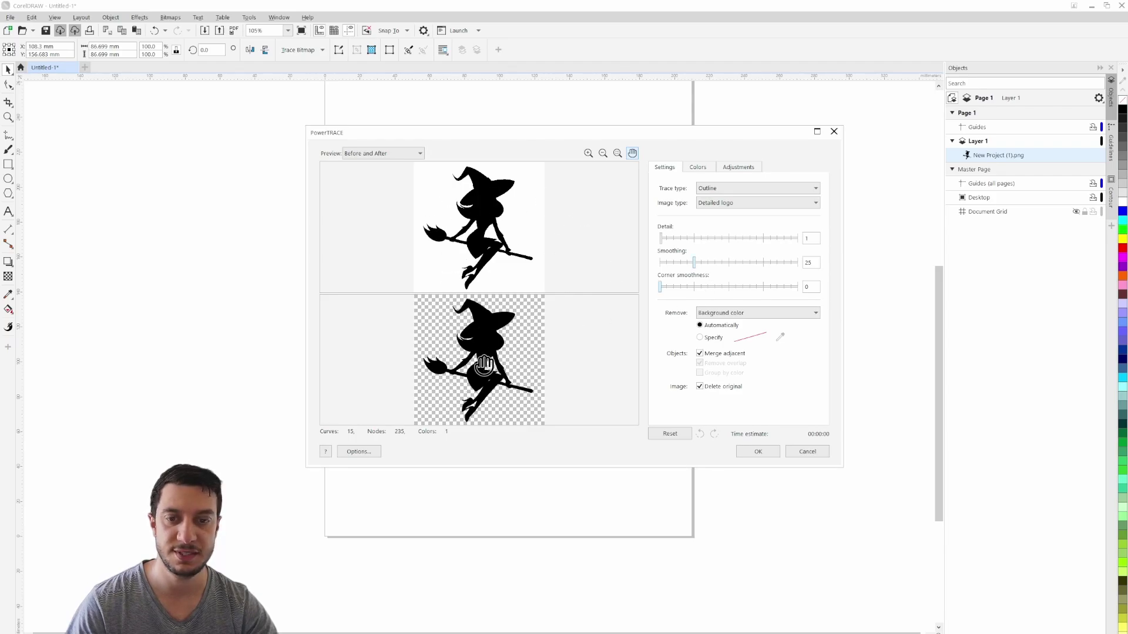
{"action": "scroll", "coordinate": [484, 365], "scroll_direction": "up", "scroll_amount": 5}
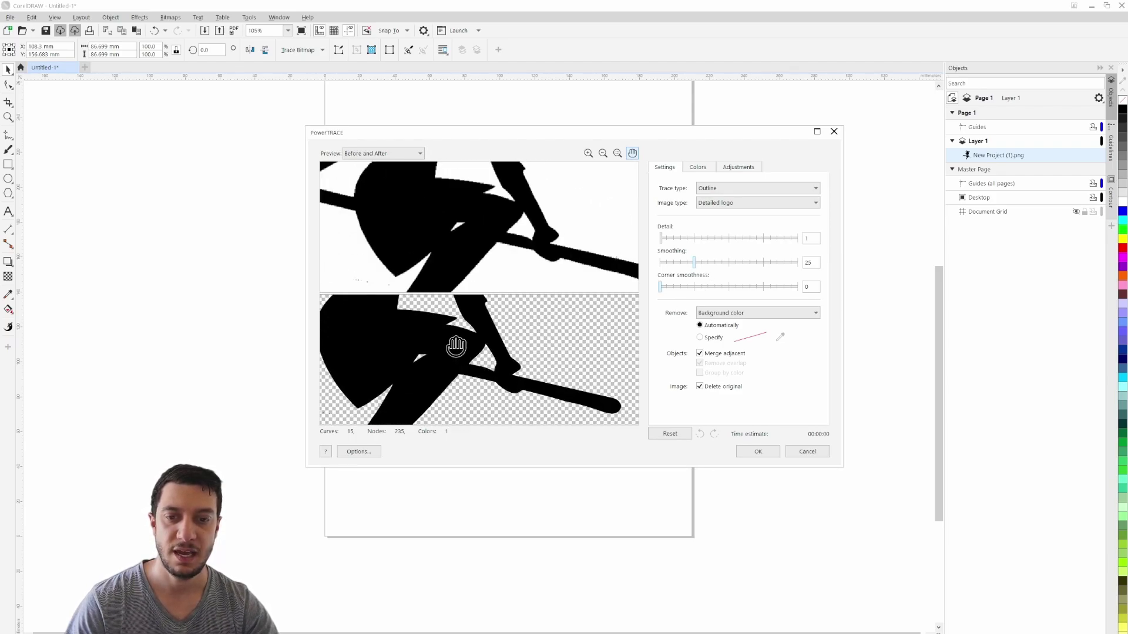
{"action": "left_click_drag", "start_coordinate": [455, 343], "coordinate": [523, 378]}
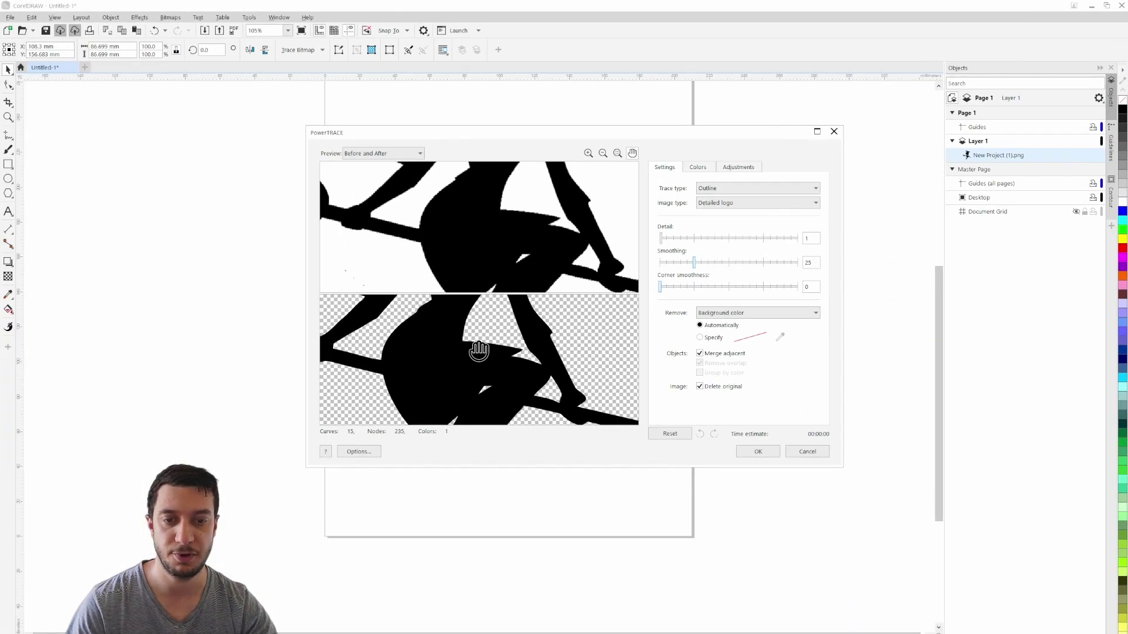
{"action": "scroll", "coordinate": [523, 370], "scroll_direction": "up", "scroll_amount": 3}
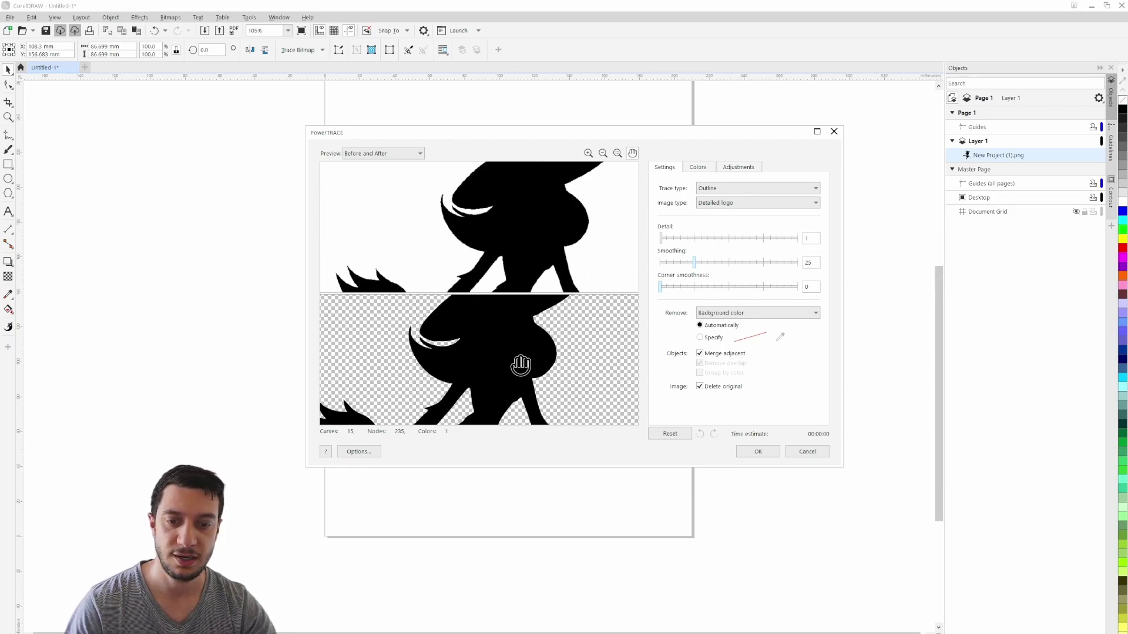
{"action": "left_click_drag", "start_coordinate": [516, 355], "coordinate": [564, 288]}
{"action": "scroll", "coordinate": [533, 329], "scroll_direction": "down", "scroll_amount": 5}
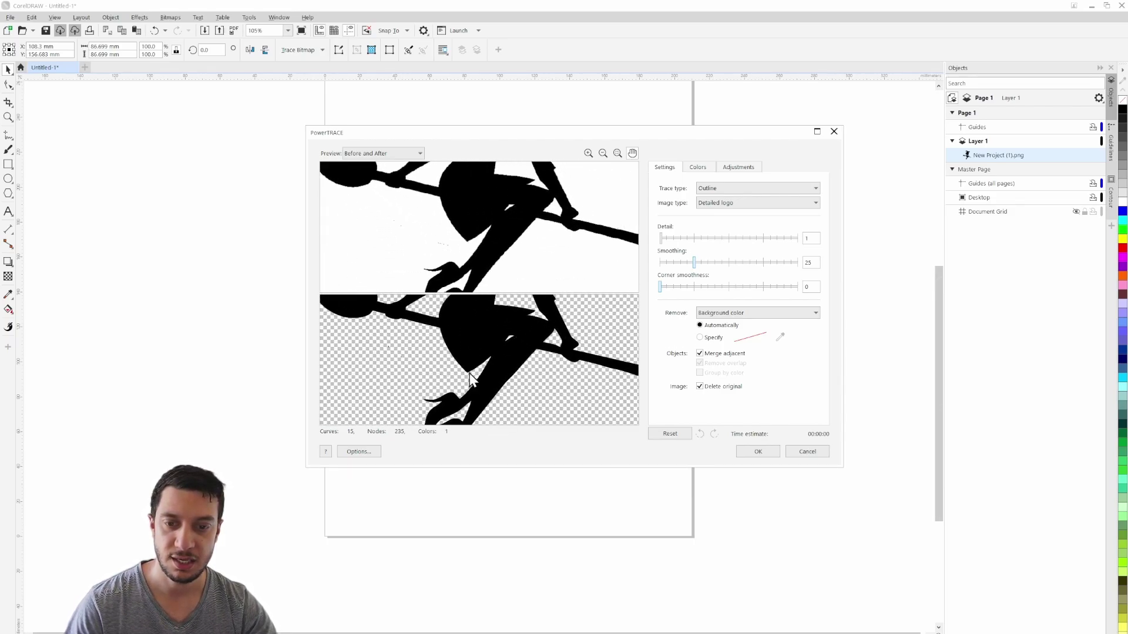
{"action": "scroll", "coordinate": [500, 349], "scroll_direction": "up", "scroll_amount": 5}
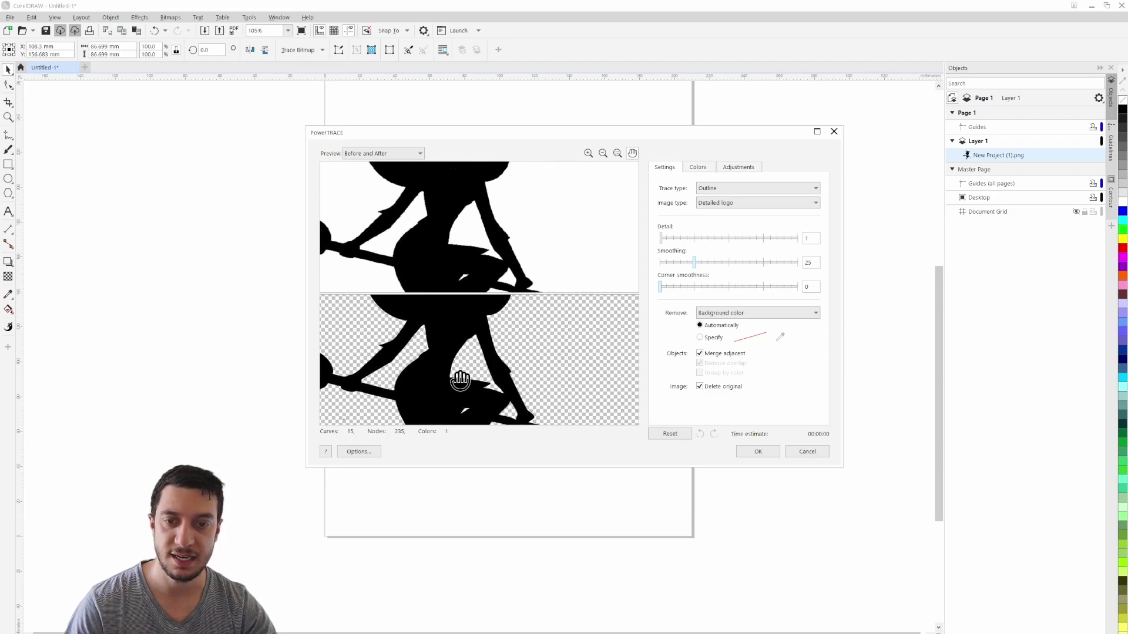
{"action": "scroll", "coordinate": [465, 397], "scroll_direction": "up", "scroll_amount": 2}
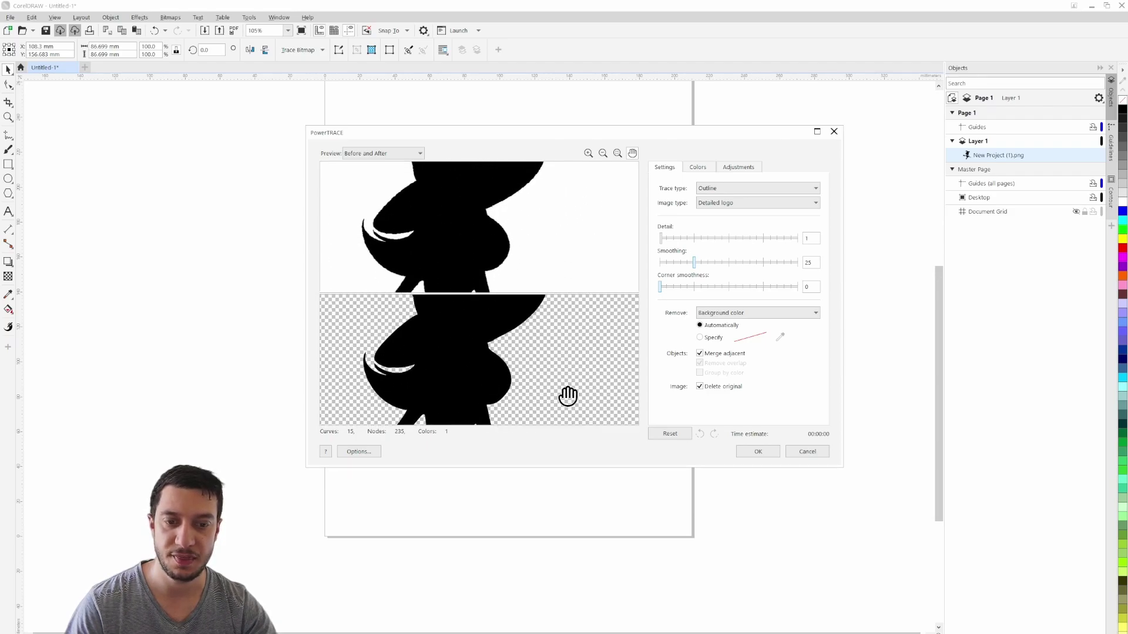
- Accept the trace and scale the 15-object vector group to about 248%
{"action": "left_click", "coordinate": [767, 453]}
{"action": "left_click_drag", "start_coordinate": [499, 297], "coordinate": [461, 249]}
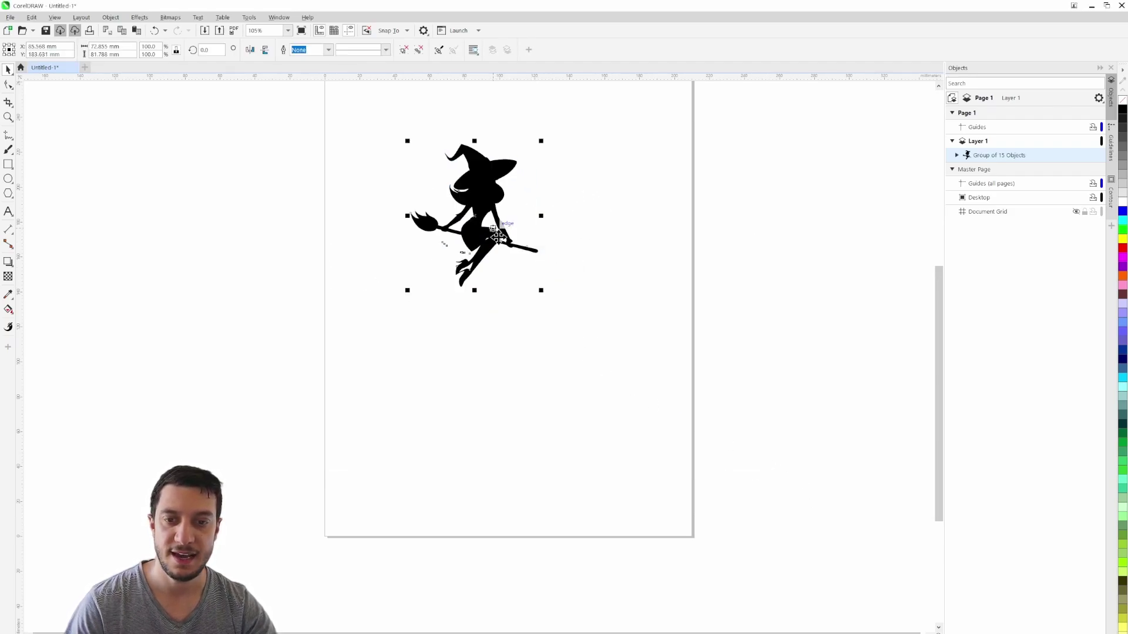
{"action": "left_click_drag", "start_coordinate": [541, 291], "coordinate": [788, 511]}
- Bring the traced witch into view and zoom in to check its smooth edges
{"action": "scroll", "coordinate": [730, 441], "scroll_direction": "down", "scroll_amount": 6}
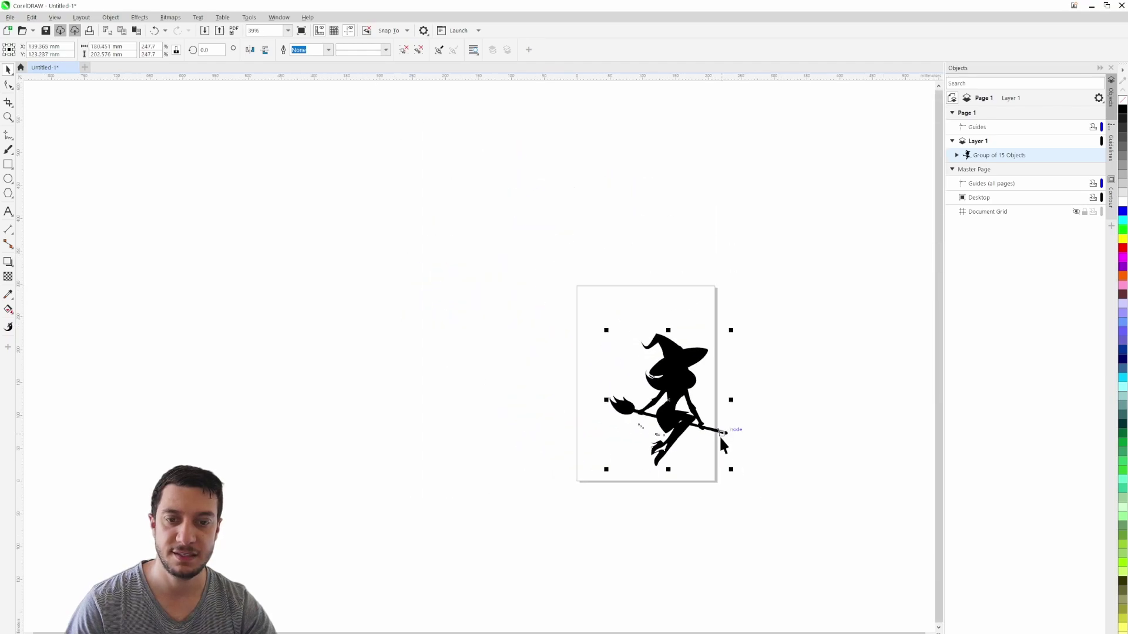
{"action": "scroll", "coordinate": [728, 438], "scroll_direction": "down", "scroll_amount": 4}
{"action": "left_click_drag", "start_coordinate": [755, 467], "coordinate": [892, 618]}
{"action": "left_click", "coordinate": [785, 320]}
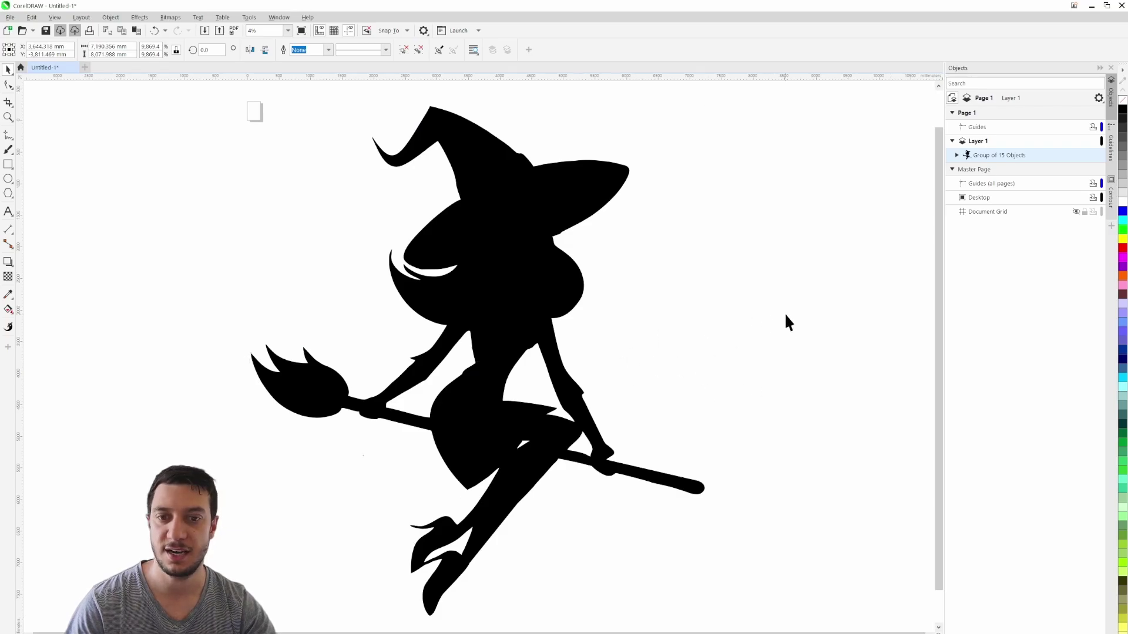
{"action": "scroll", "coordinate": [476, 386], "scroll_direction": "up", "scroll_amount": 5}
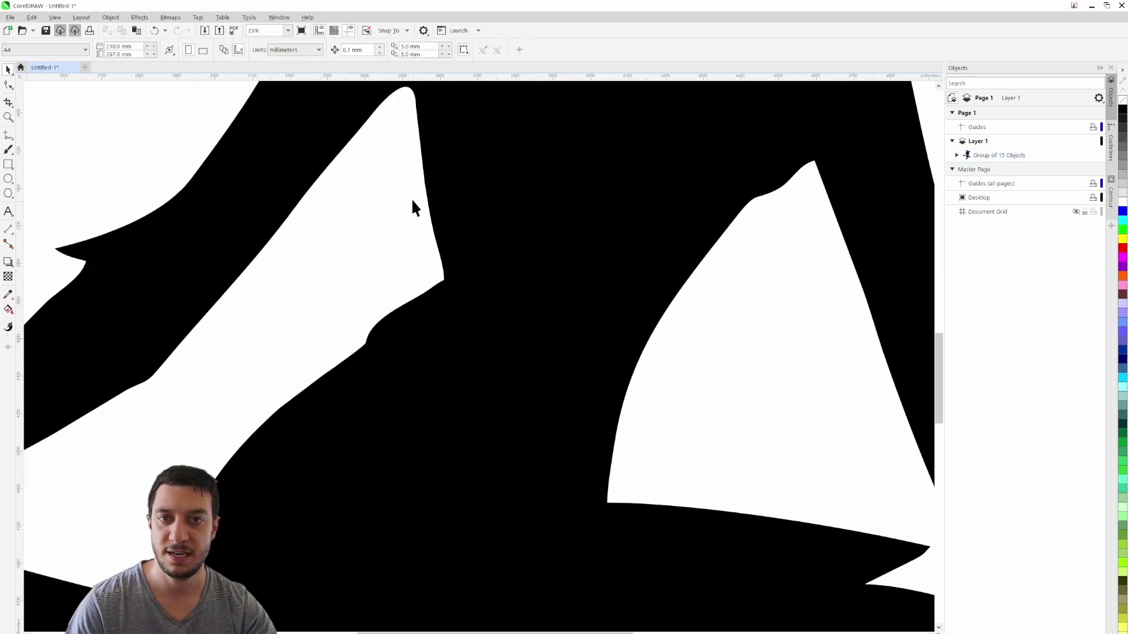
{"action": "scroll", "coordinate": [549, 329], "scroll_direction": "down", "scroll_amount": 3}
{"action": "scroll", "coordinate": [547, 329], "scroll_direction": "down", "scroll_amount": 3}
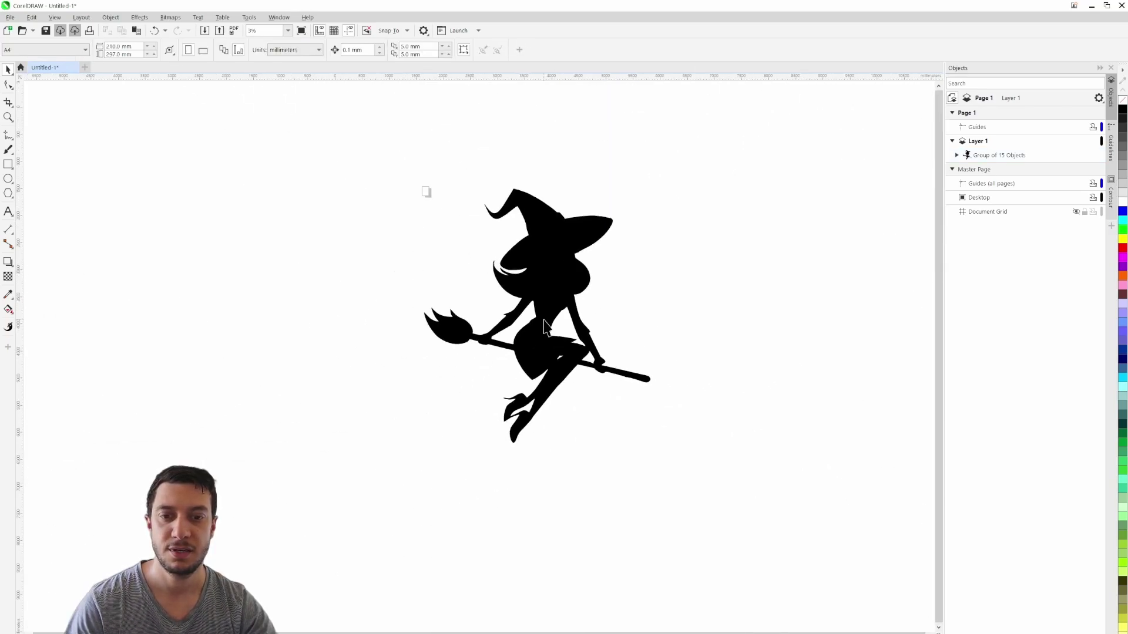
{"action": "scroll", "coordinate": [622, 335], "scroll_direction": "up", "scroll_amount": 1}
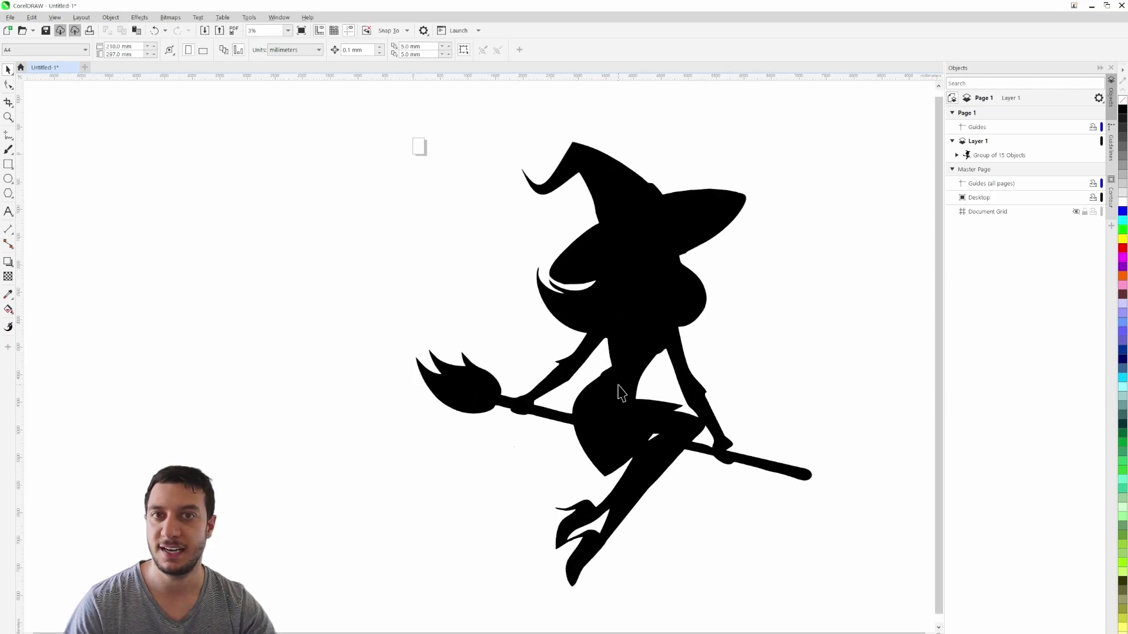